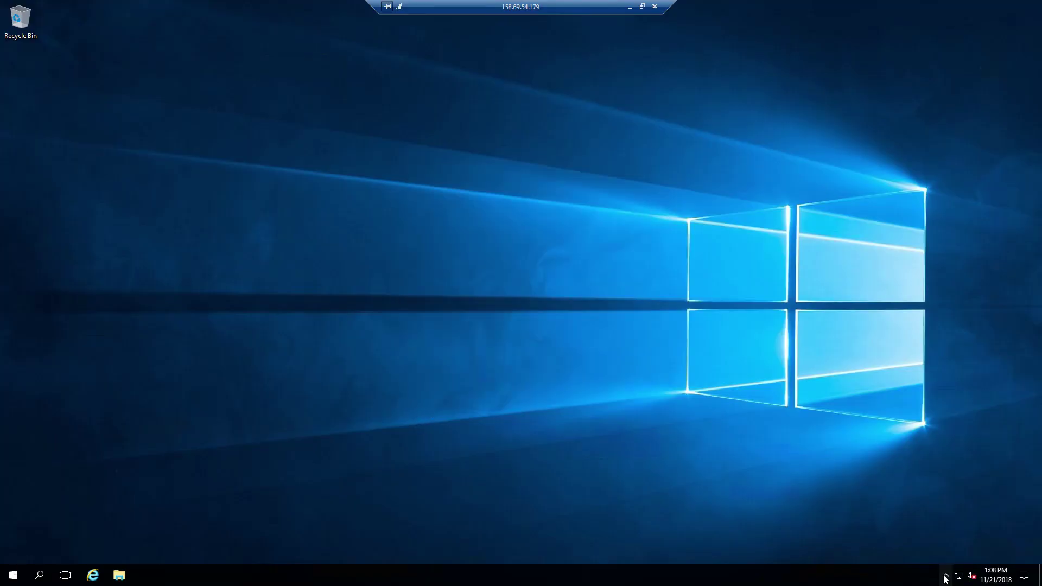
Open the Steam Library from the tray and filter it to Tools
click(945, 575)
right_click(946, 555)
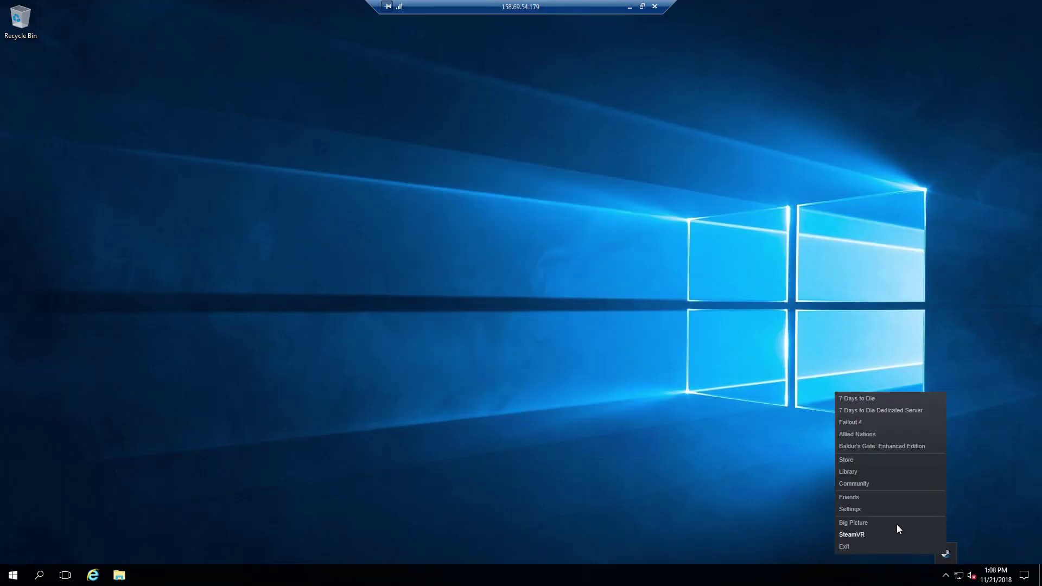
click(873, 472)
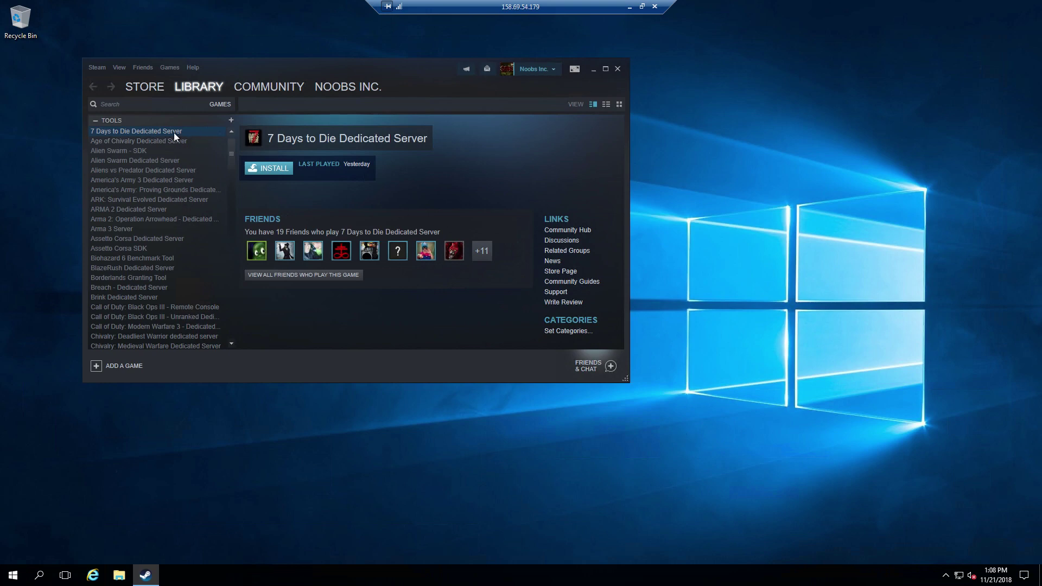
click(219, 104)
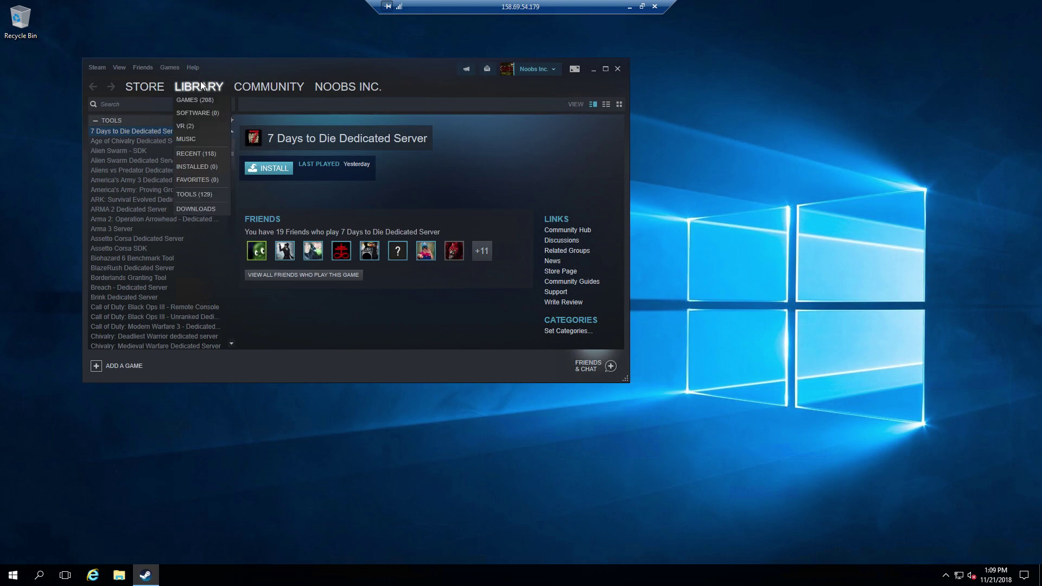
click(195, 194)
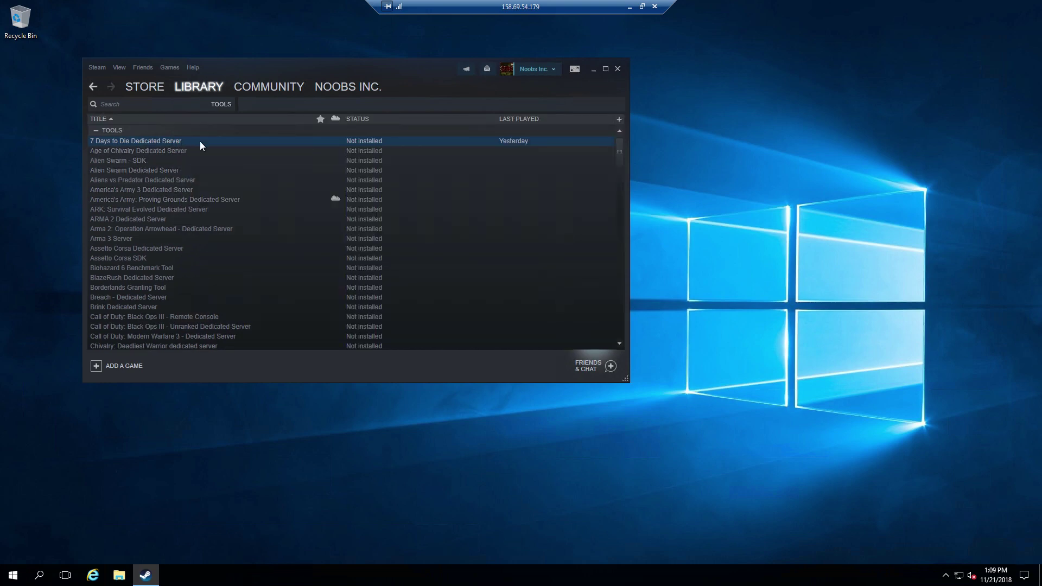
Opt 7 Days to Die Dedicated Server into the latest_experimental beta in its Properties
right_click(155, 141)
click(194, 207)
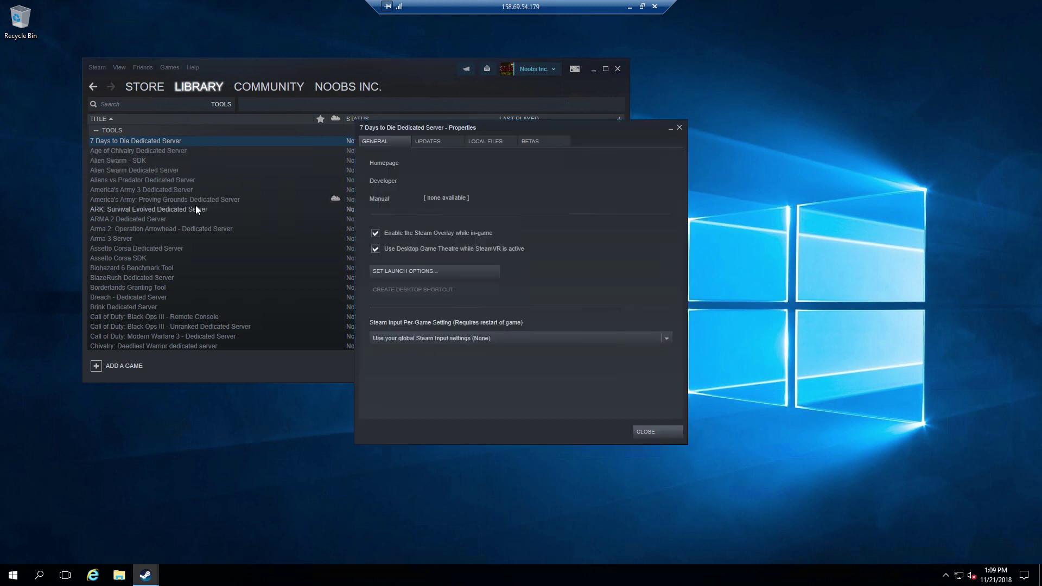
click(528, 140)
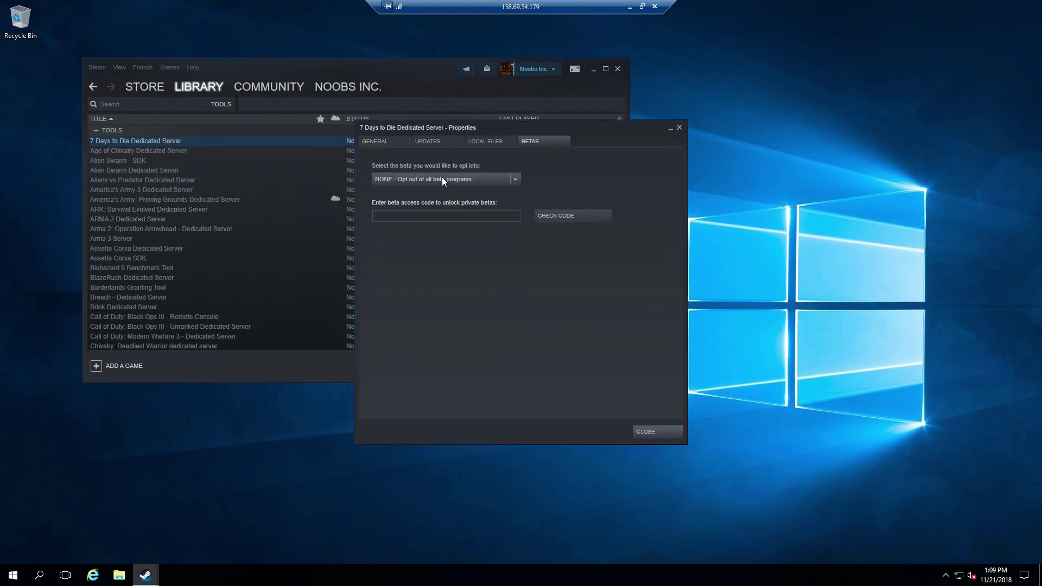
click(514, 179)
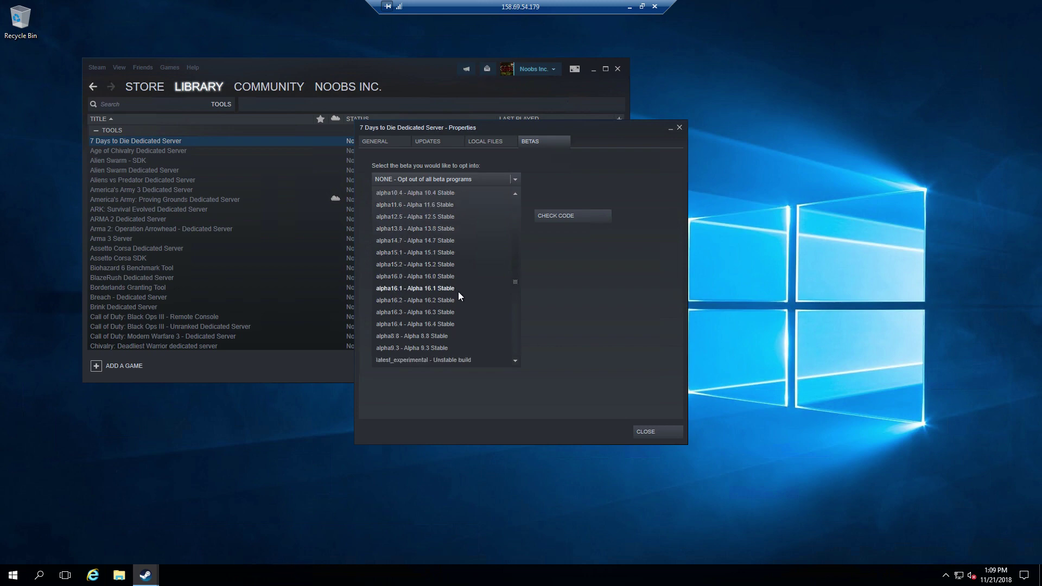
click(449, 360)
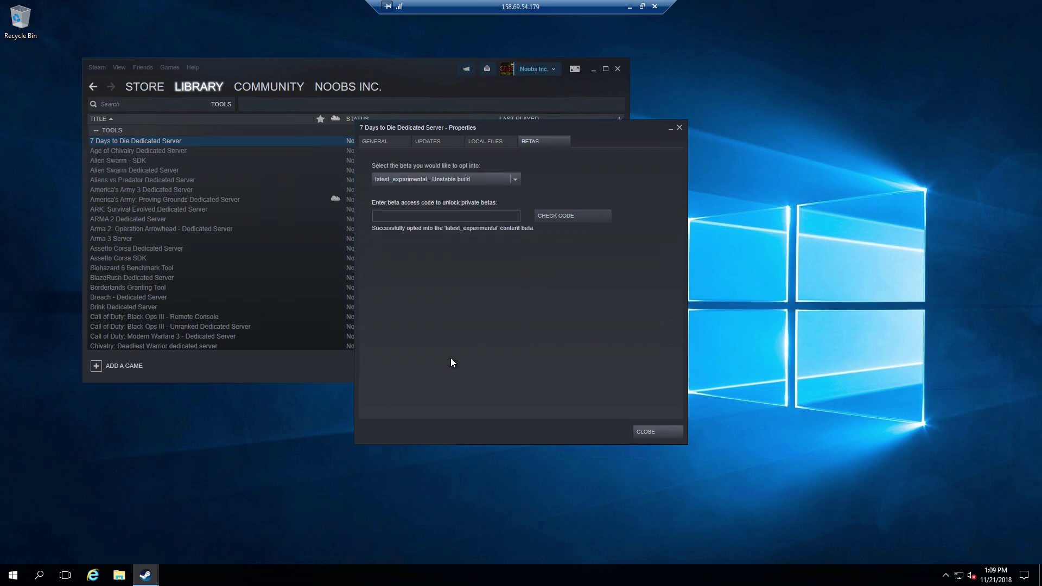
click(656, 432)
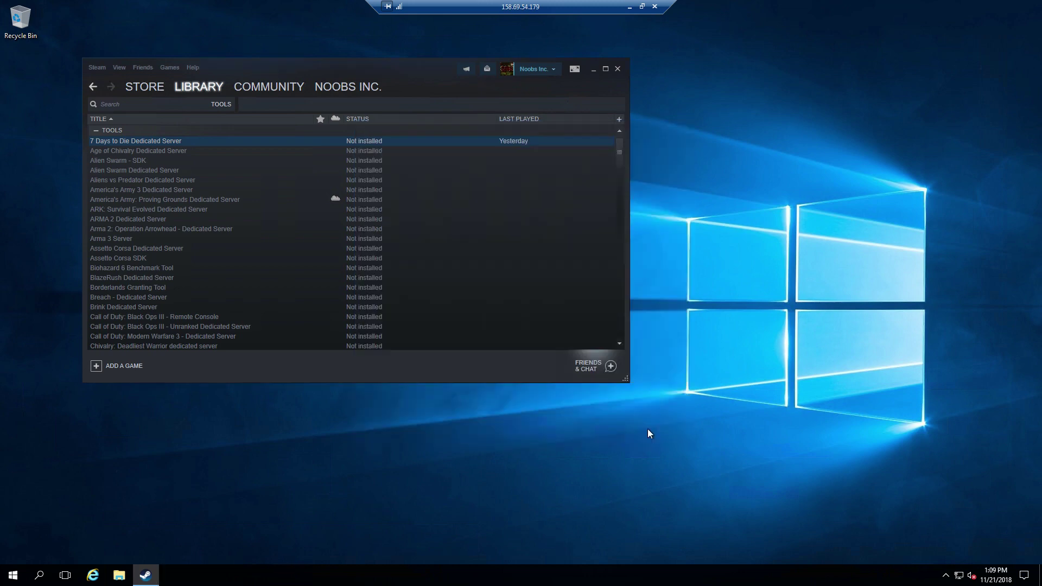
Install 7 Days to Die Dedicated Server to the default location and watch the download
double_click(171, 141)
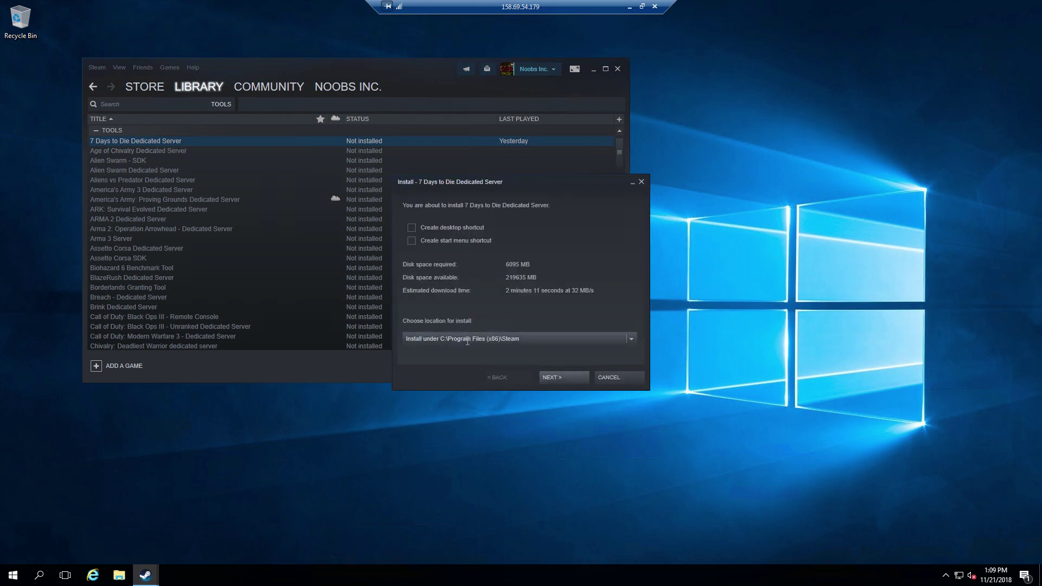
click(565, 377)
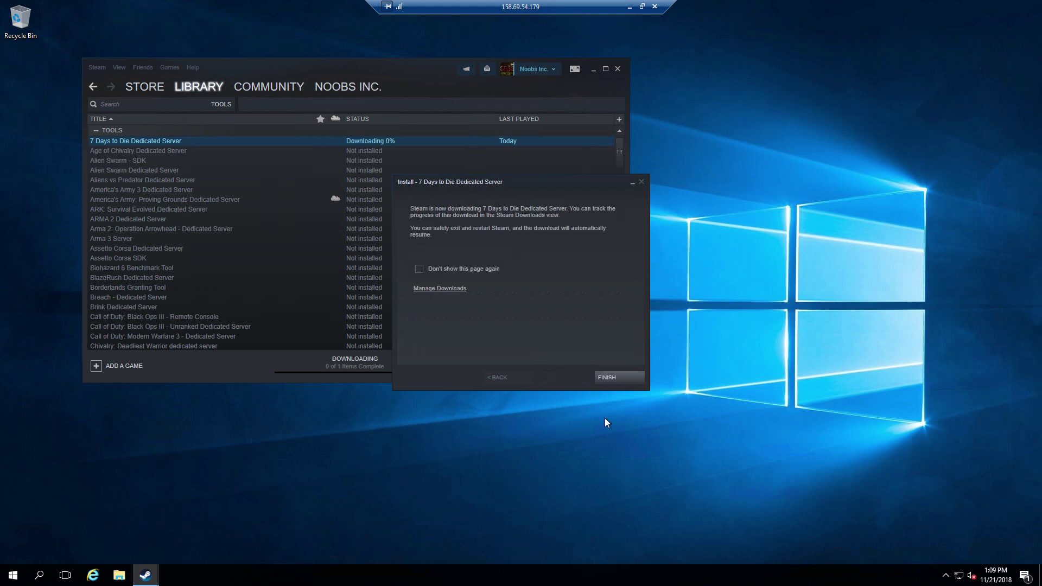
click(613, 379)
click(372, 366)
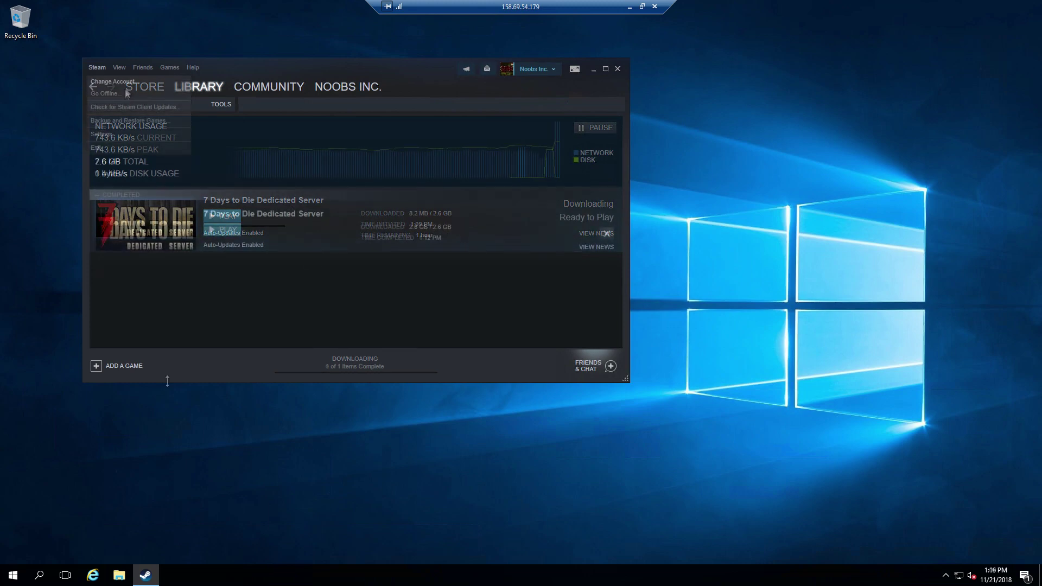
Log out of Steam from the Steam menu
click(97, 67)
click(128, 83)
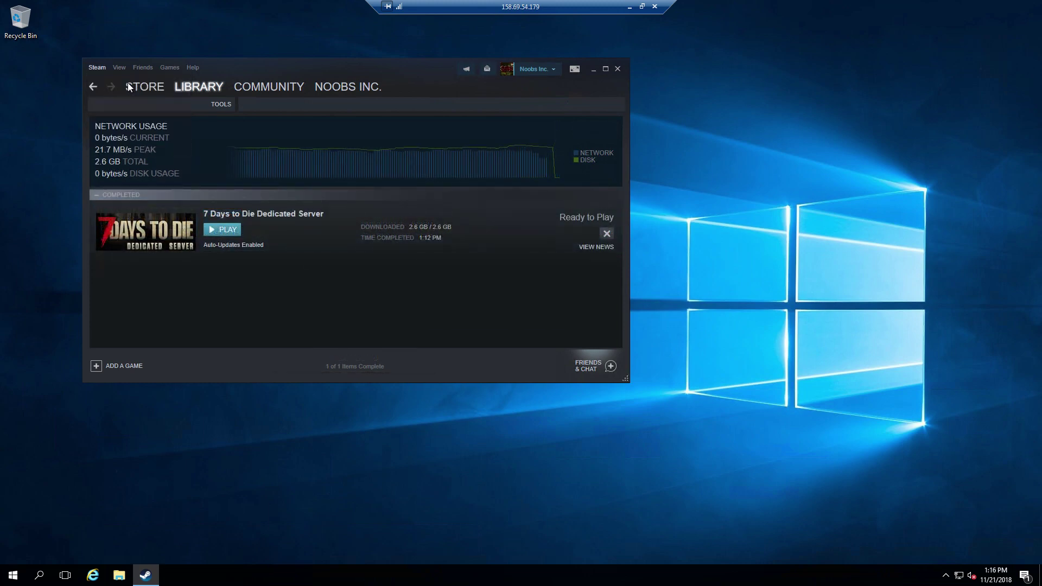
click(498, 303)
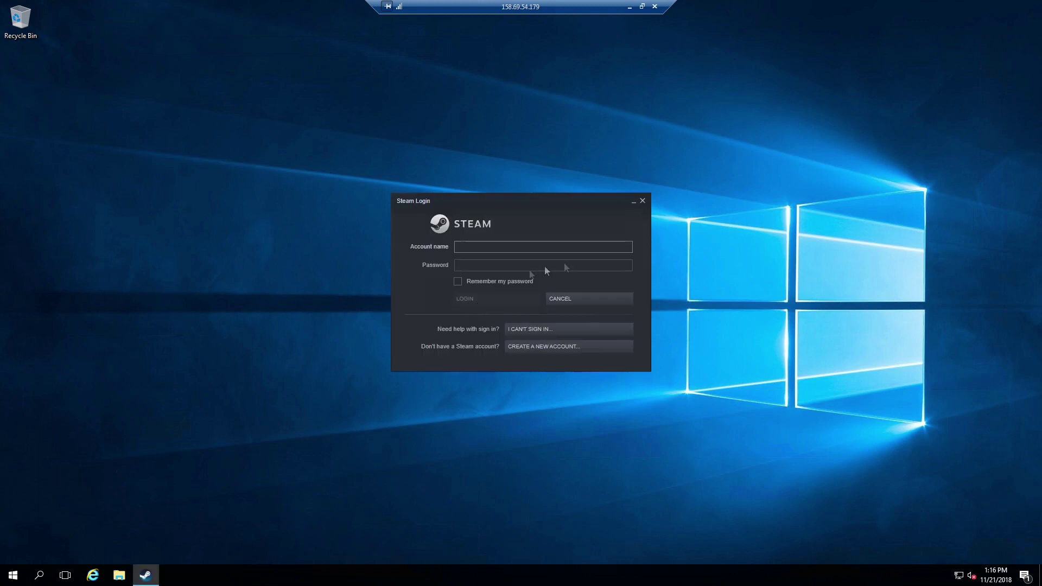
Close the Steam login and browse to C:\Program Files (x86)\Steam\steamapps\common
click(644, 203)
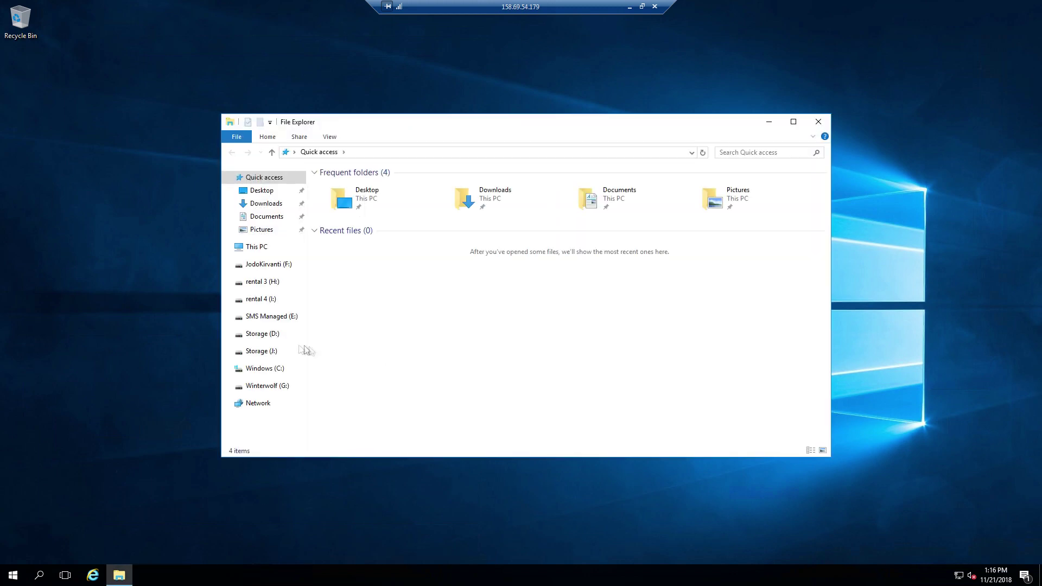
click(274, 367)
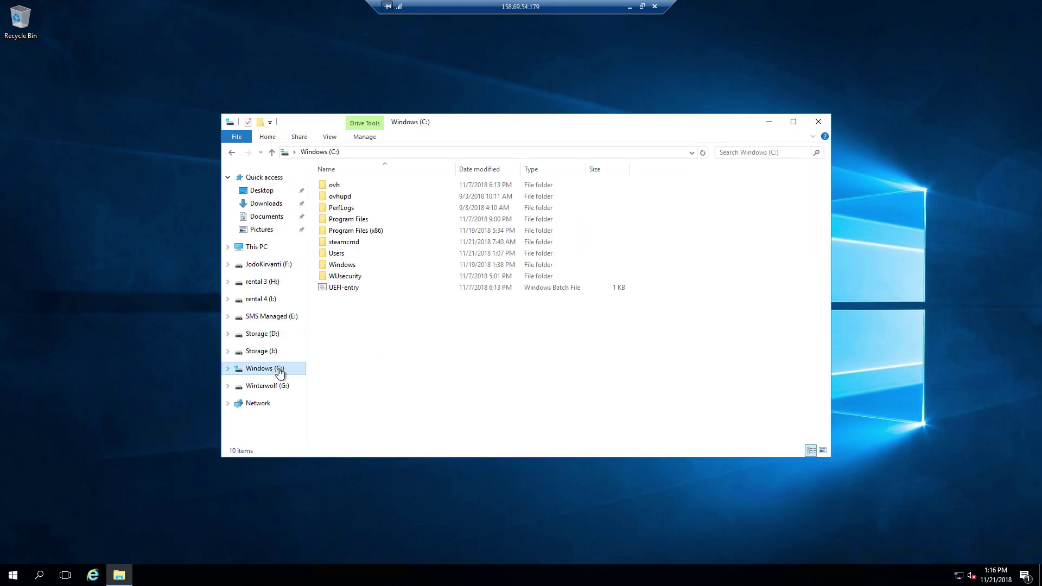
double_click(376, 232)
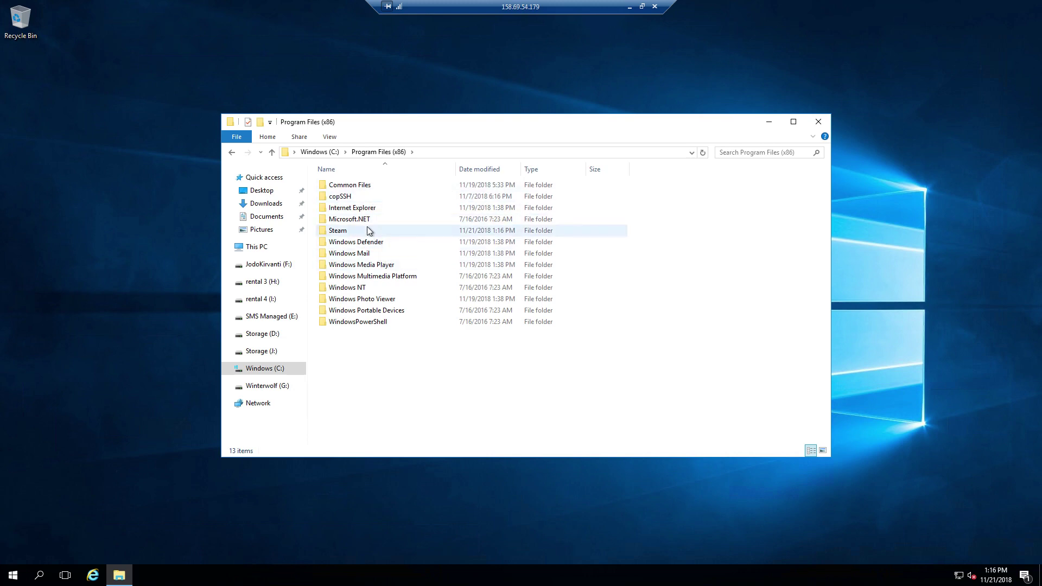
double_click(367, 229)
scroll(412, 383, down, 6)
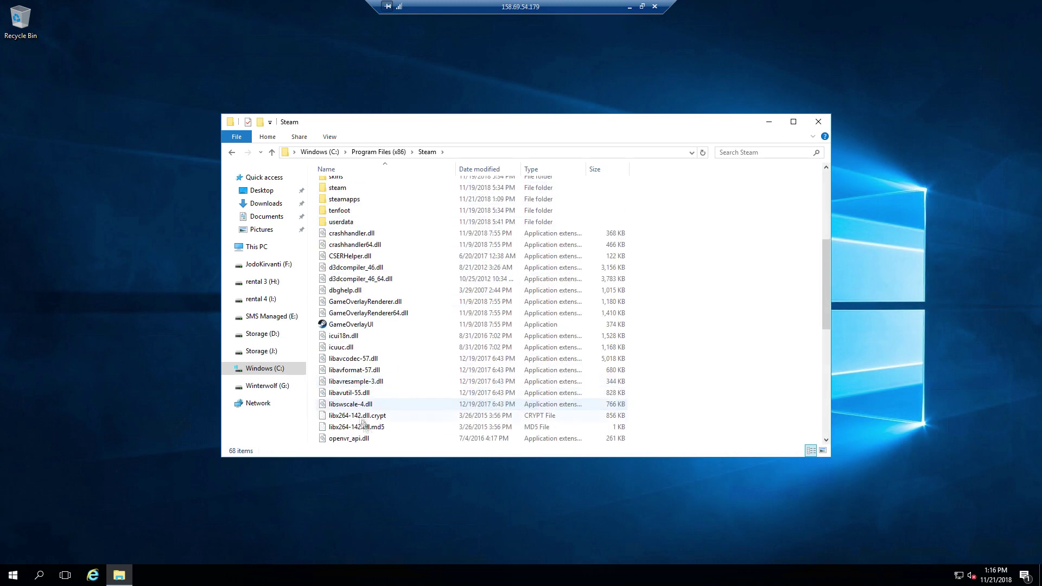
click(359, 201)
double_click(360, 201)
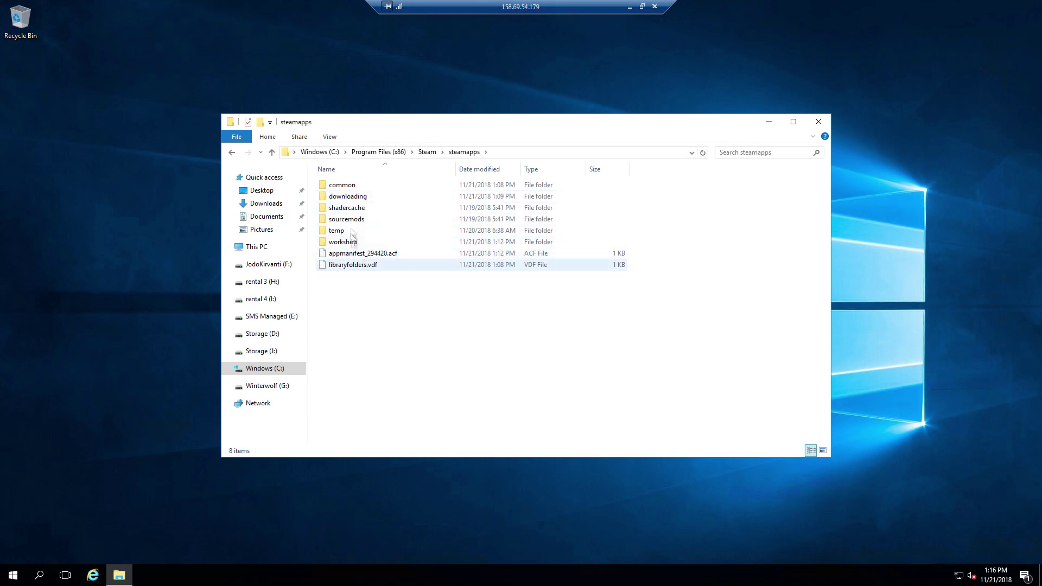
double_click(412, 186)
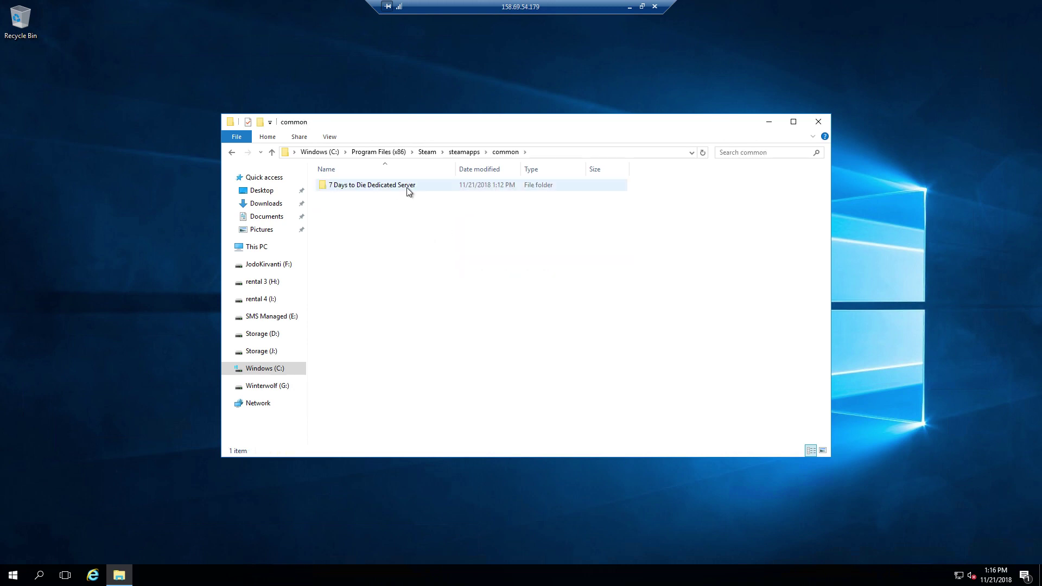
double_click(407, 187)
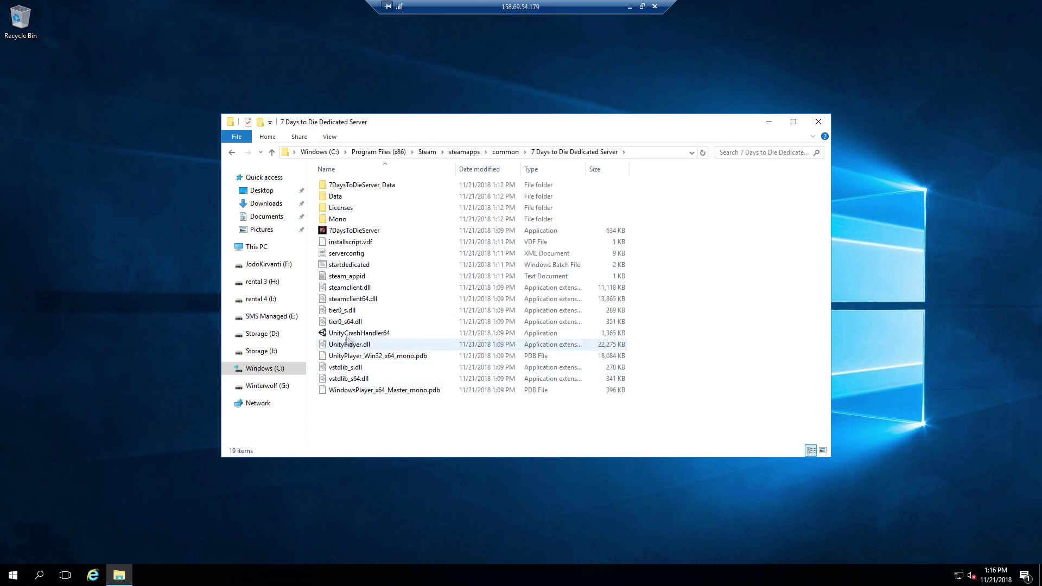
click(231, 152)
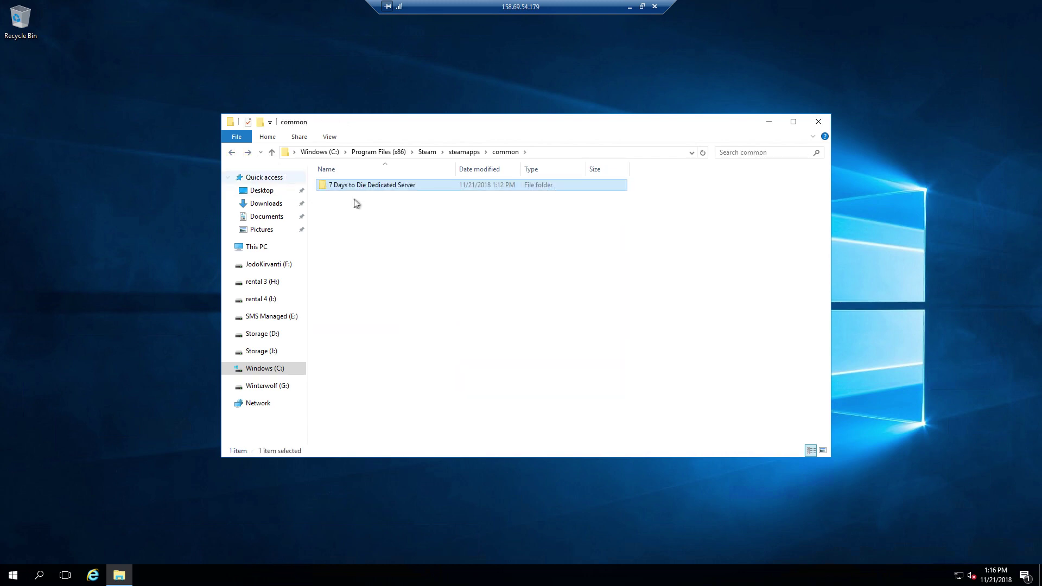
Copy the 7 Days to Die Dedicated Server folder and paste it onto the desktop
right_click(364, 188)
click(411, 351)
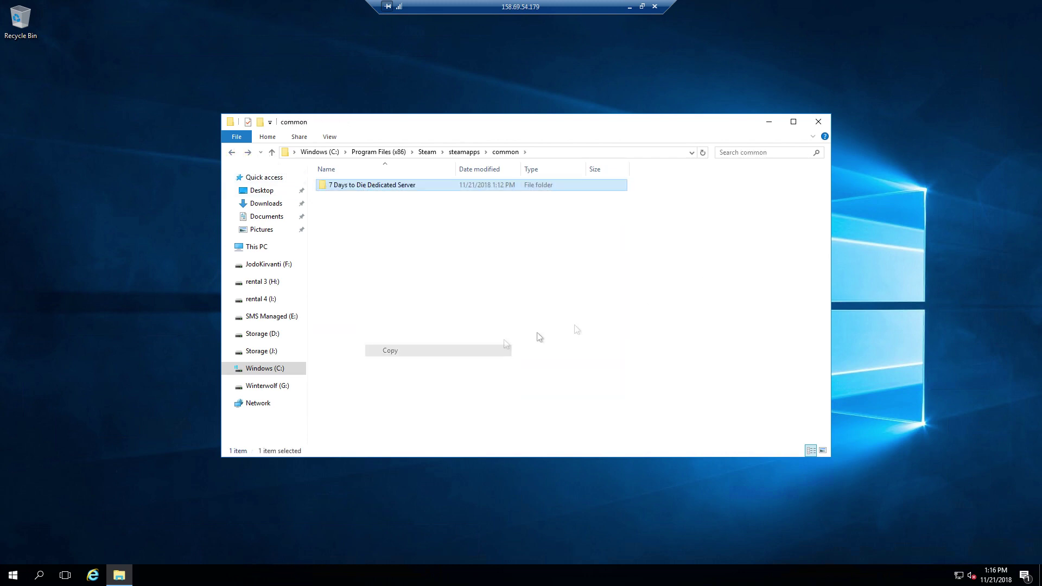
click(818, 121)
right_click(405, 147)
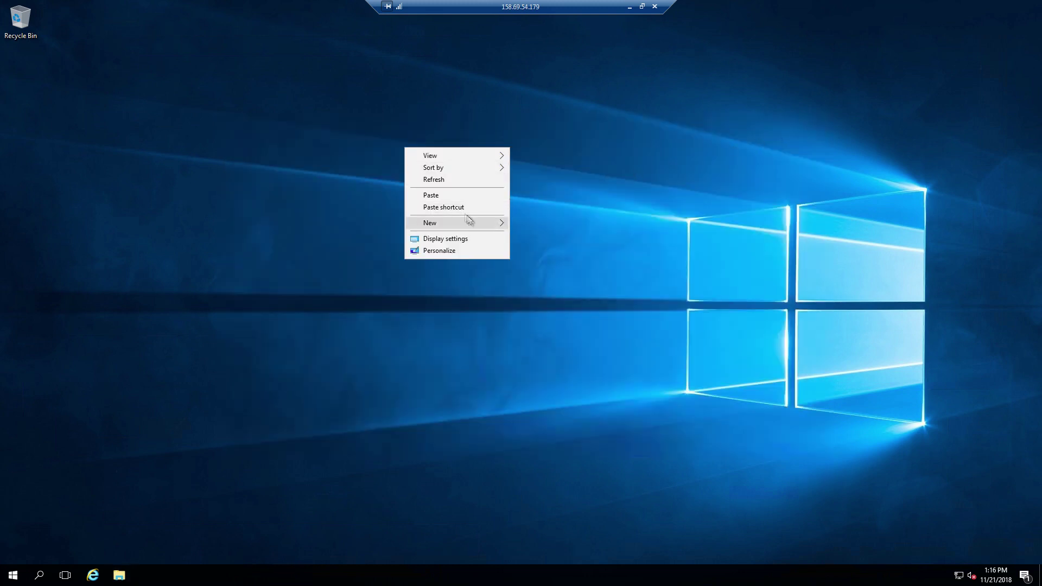
click(457, 197)
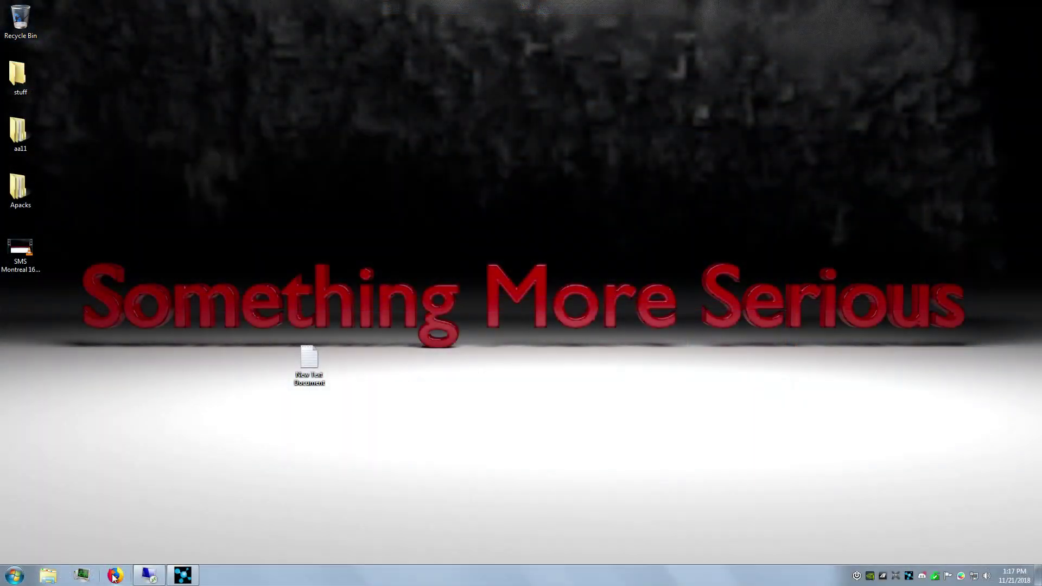
click(114, 576)
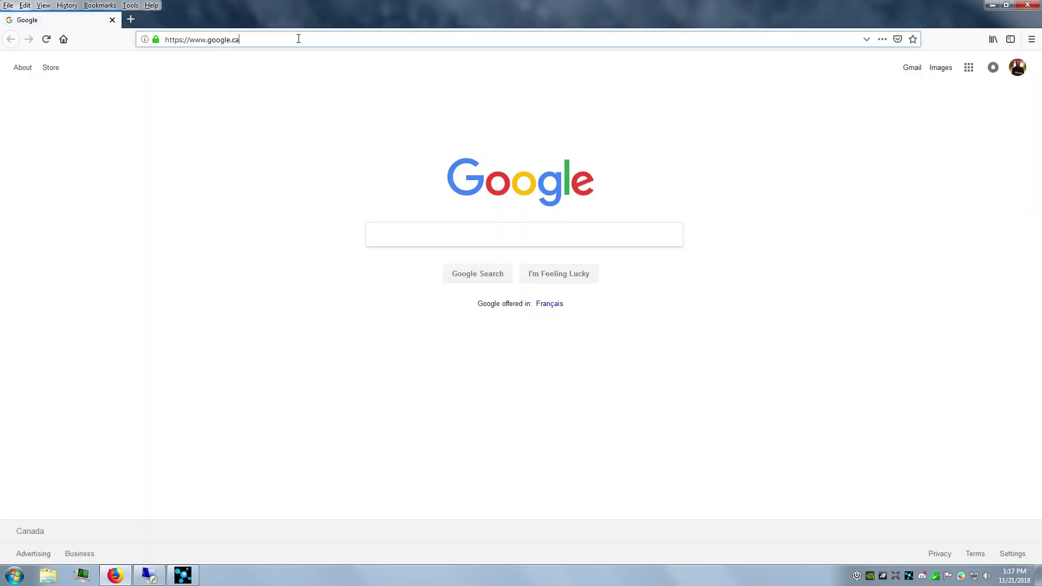
click(299, 38)
text(www.bot)
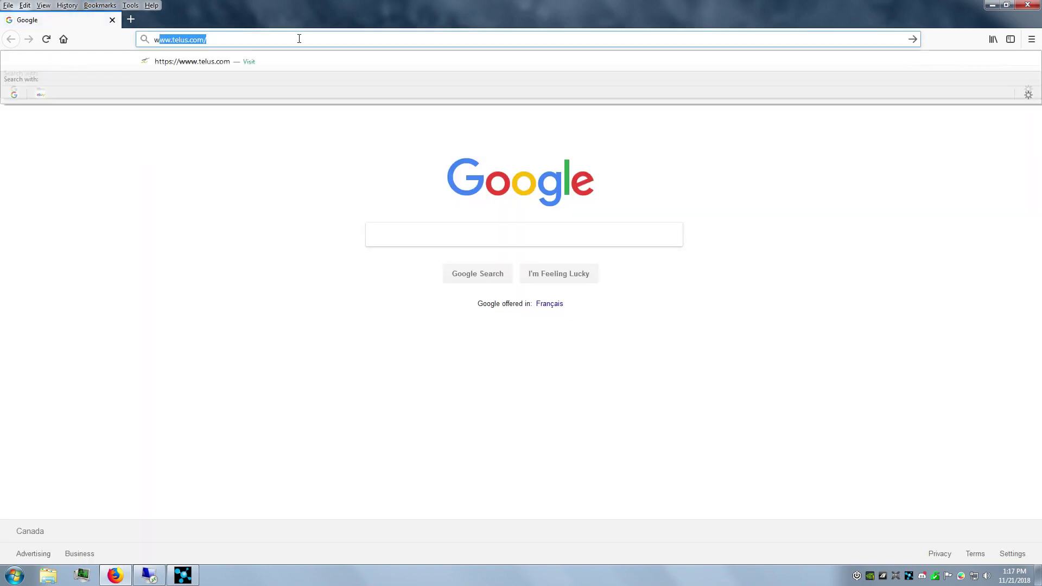
text(man.nz)
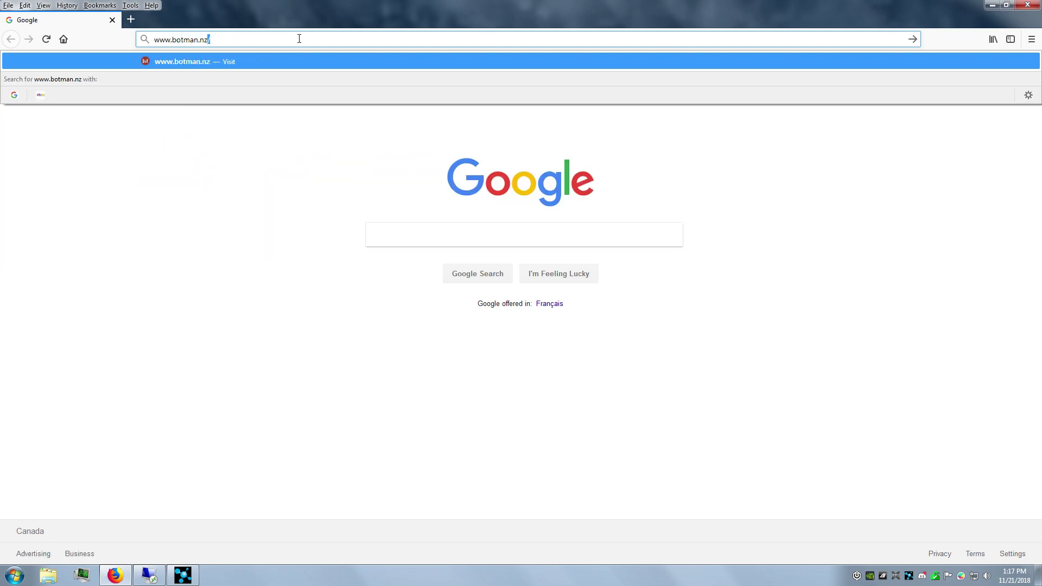
key(Return)
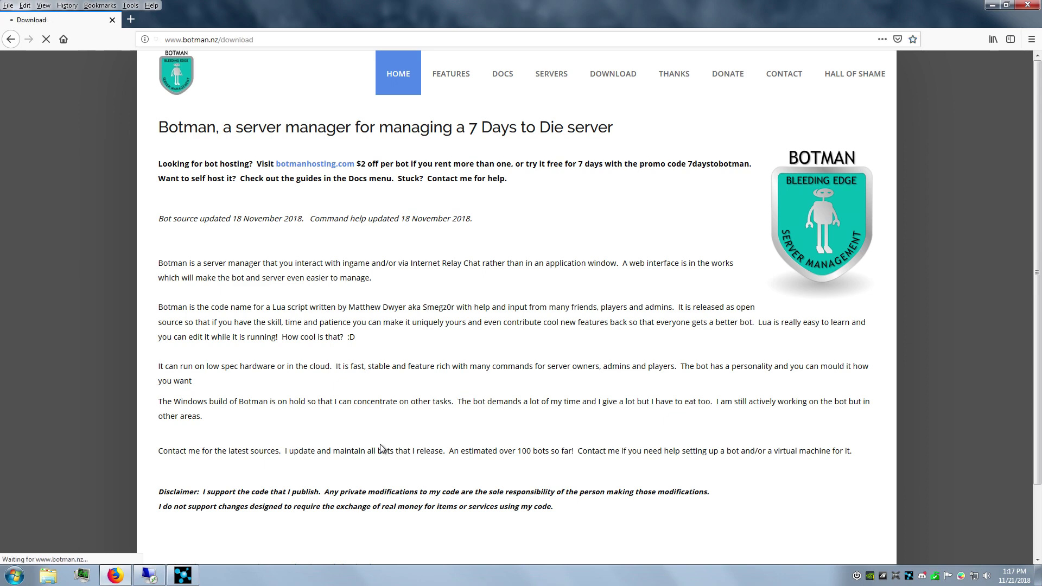
Save Botman_Mods_A17.zip from the Botman support thread
scroll(384, 449, down, 3)
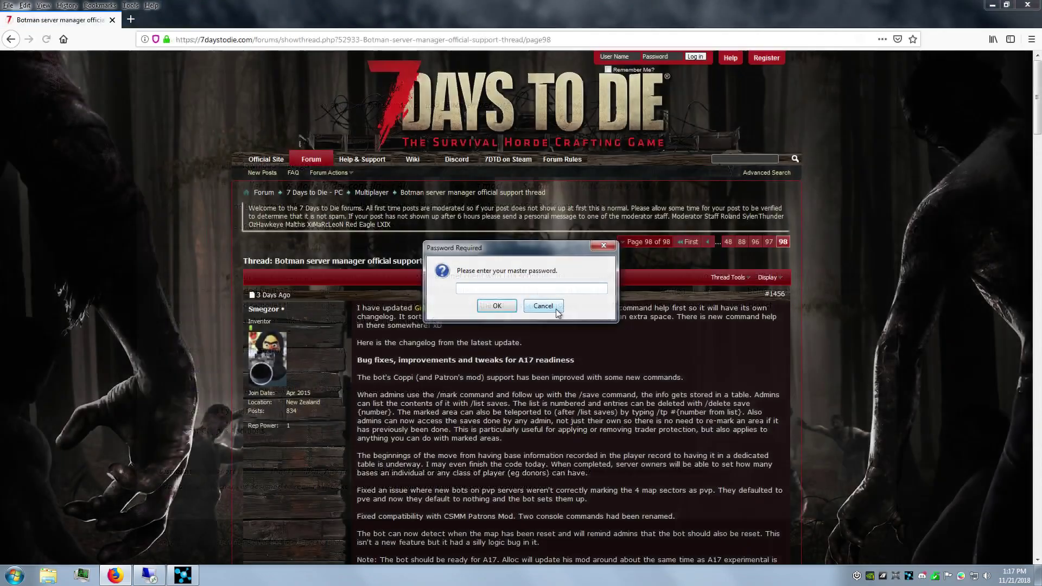
click(555, 308)
scroll(545, 462, down, 20)
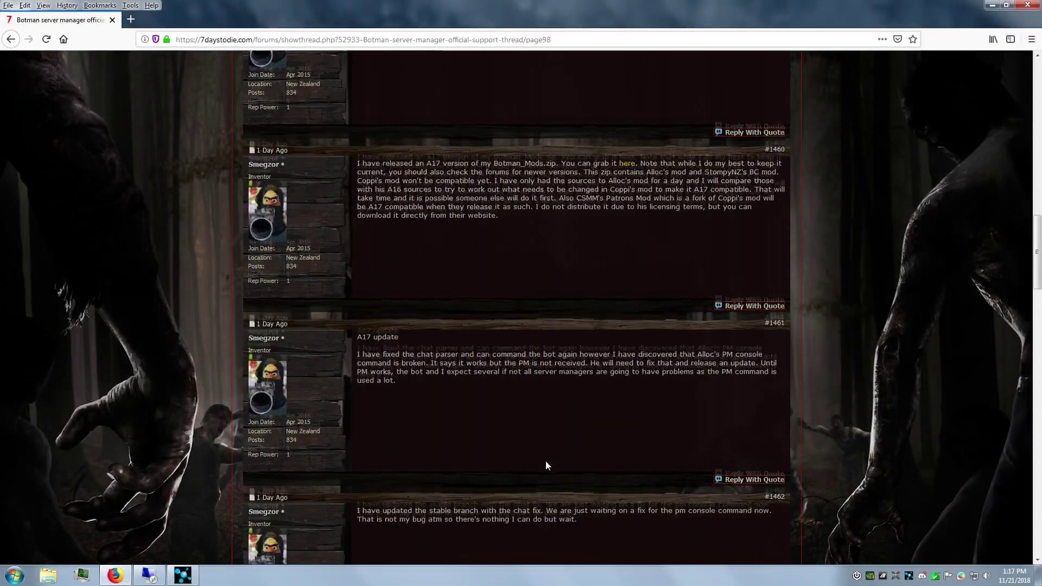
scroll(546, 461, down, 15)
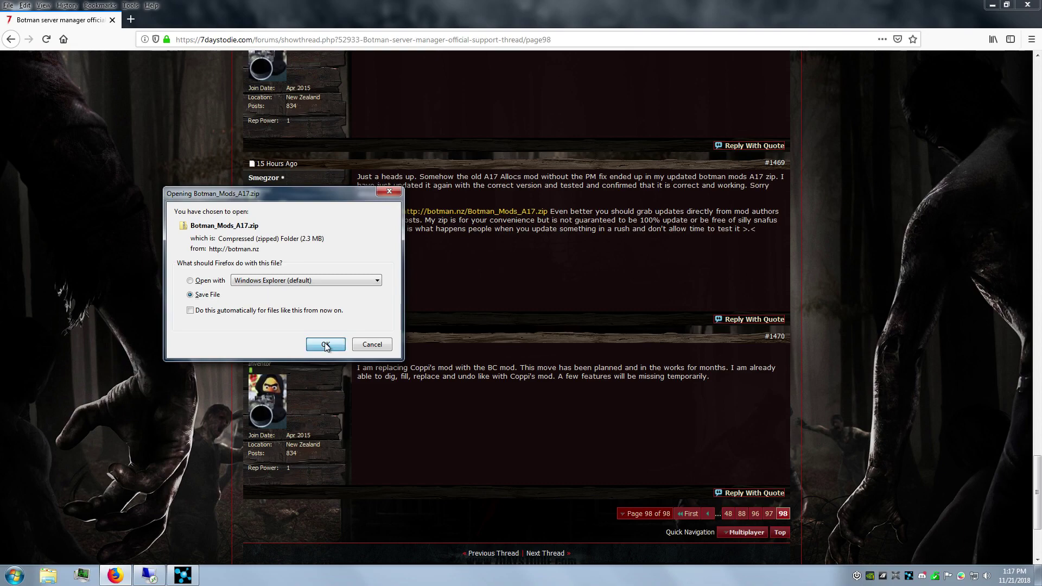
click(326, 344)
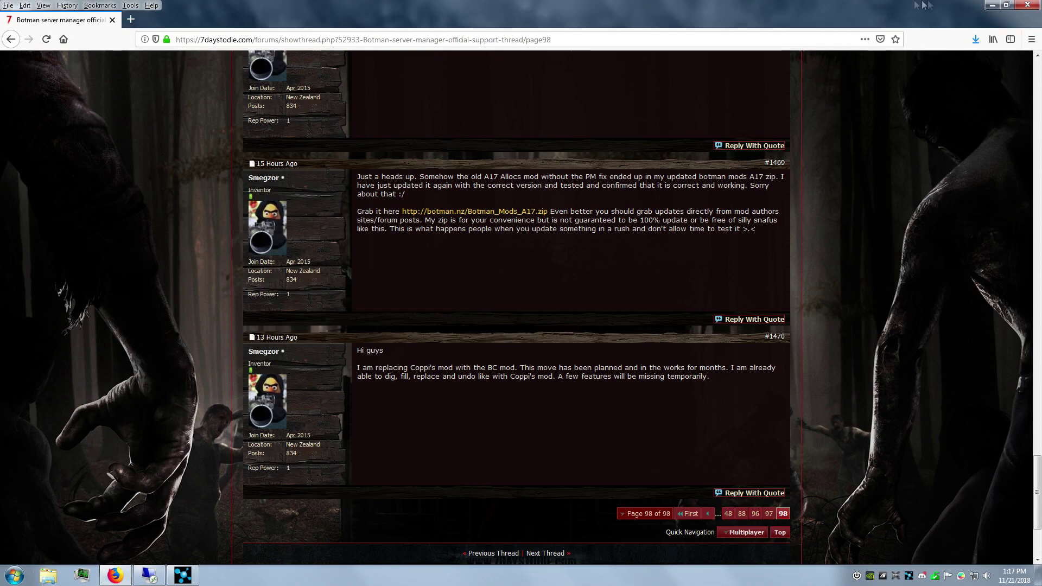
Close Firefox and copy Botman_Mods_A17.zip from the Downloads folder
click(1033, 5)
click(45, 578)
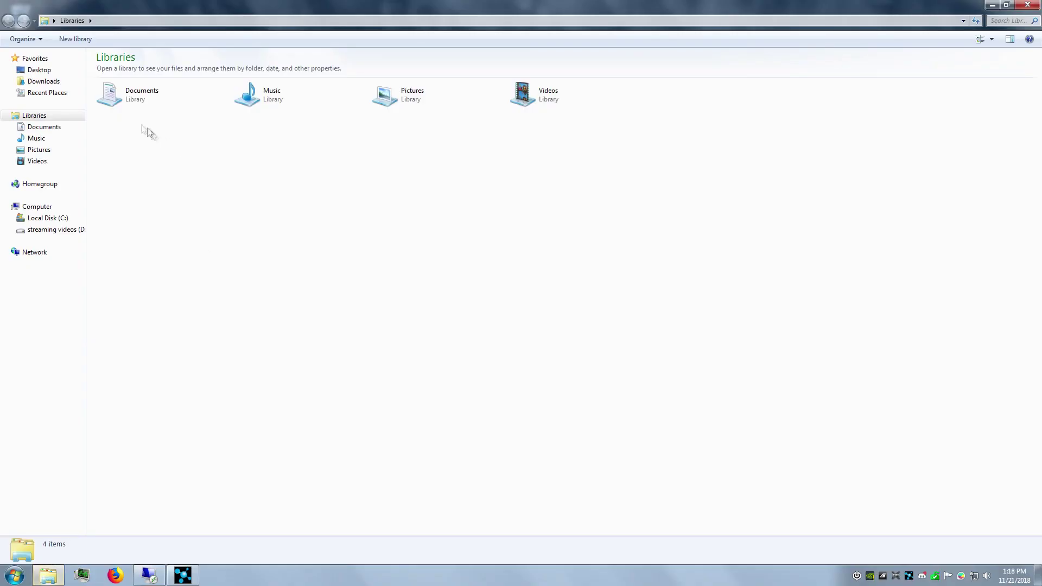
click(49, 83)
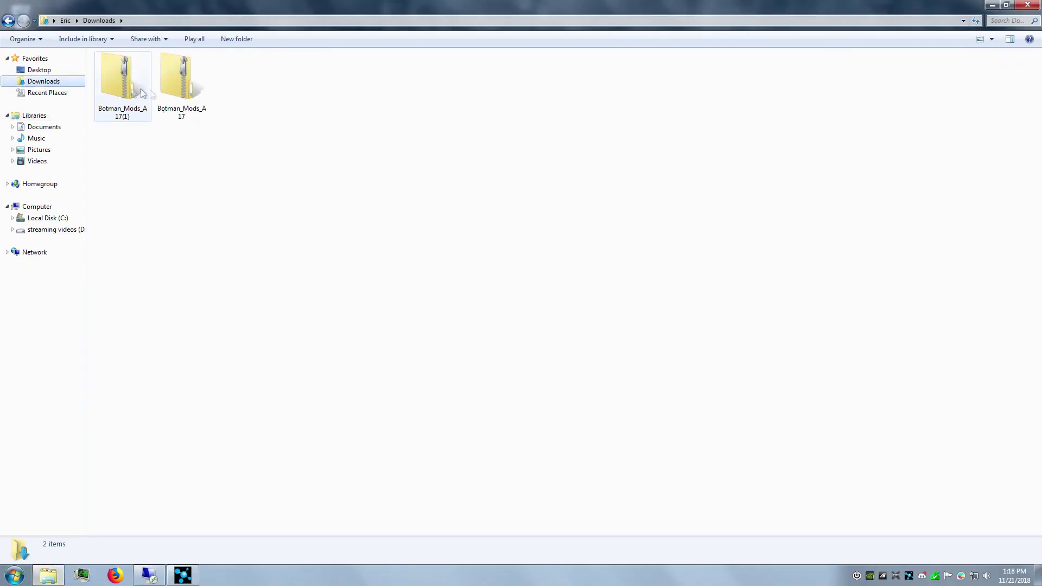
click(175, 89)
right_click(175, 89)
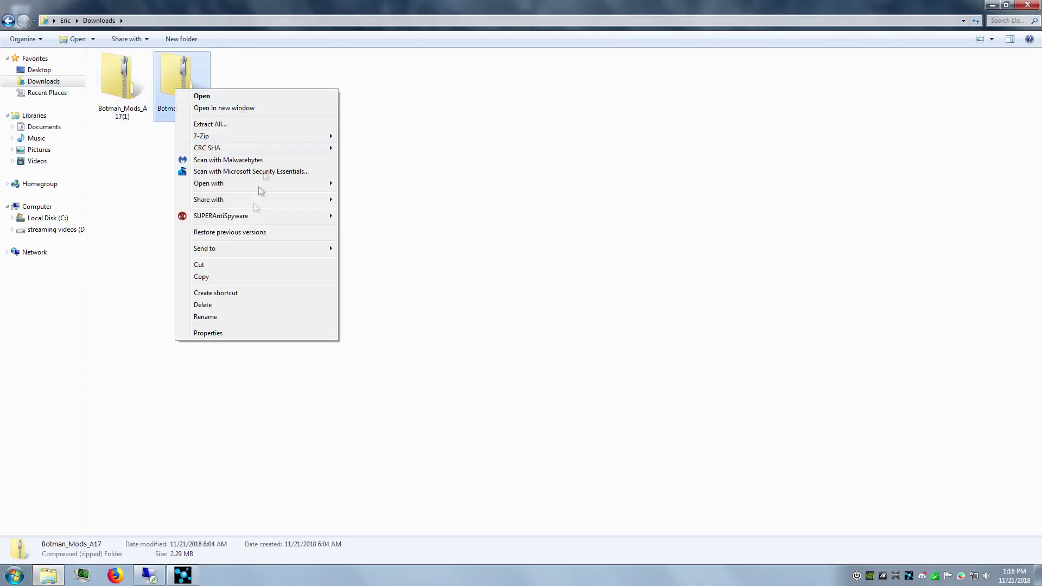
click(240, 276)
Paste the zip onto the remote server's desktop and open serverconfig in Notepad
click(149, 575)
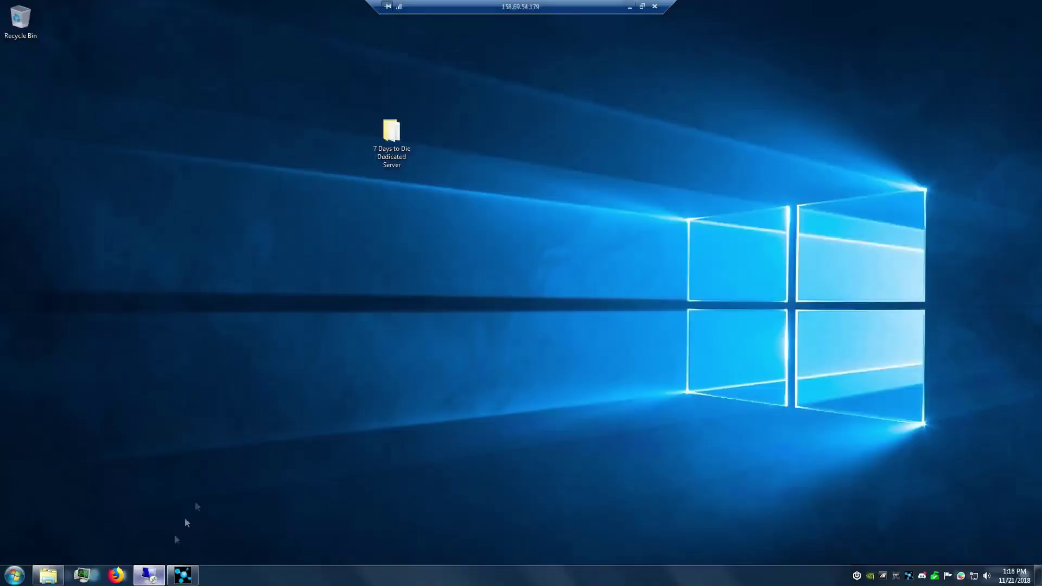
right_click(181, 236)
click(236, 281)
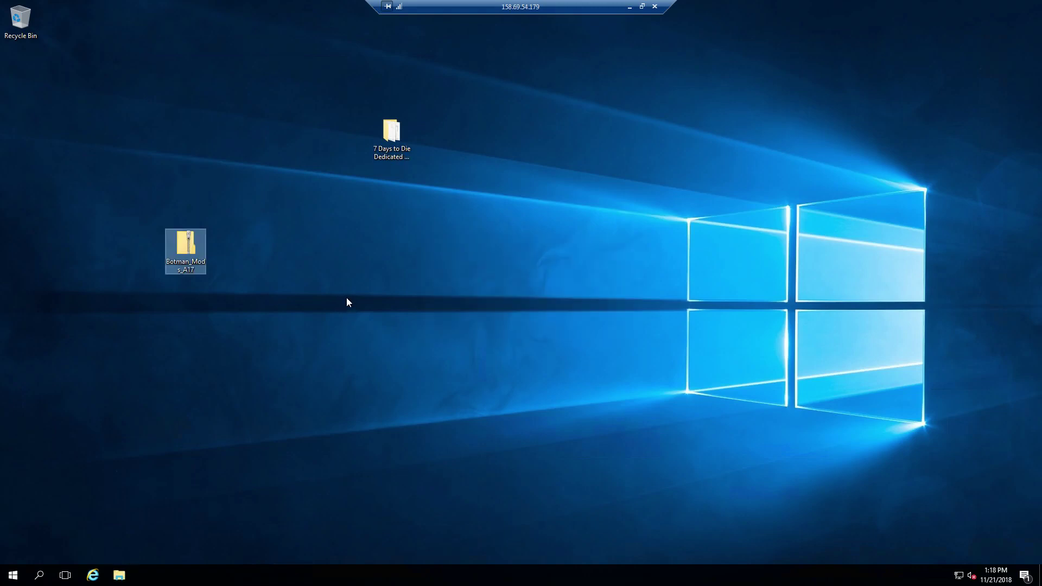
click(390, 129)
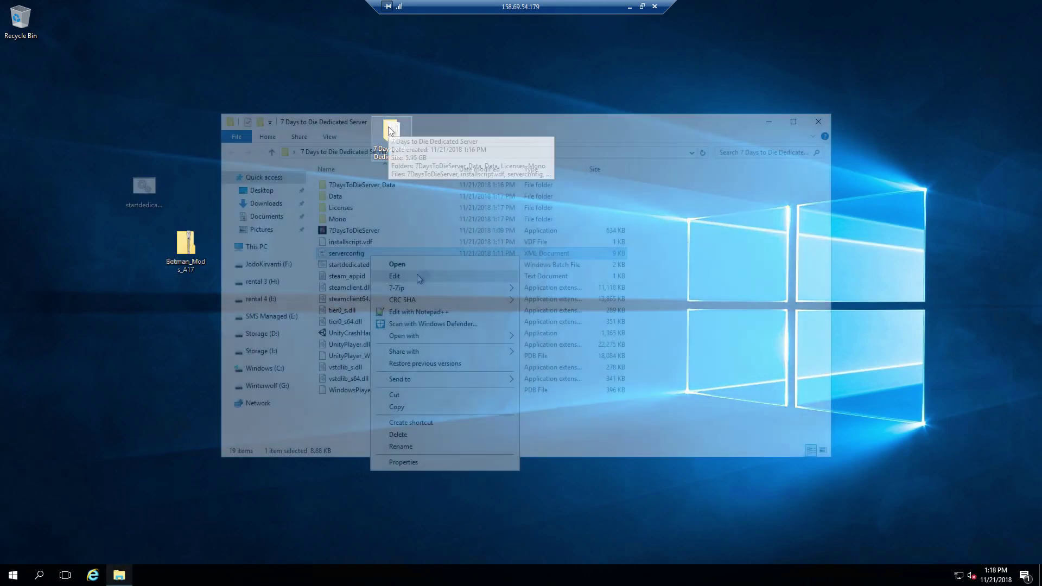
click(417, 275)
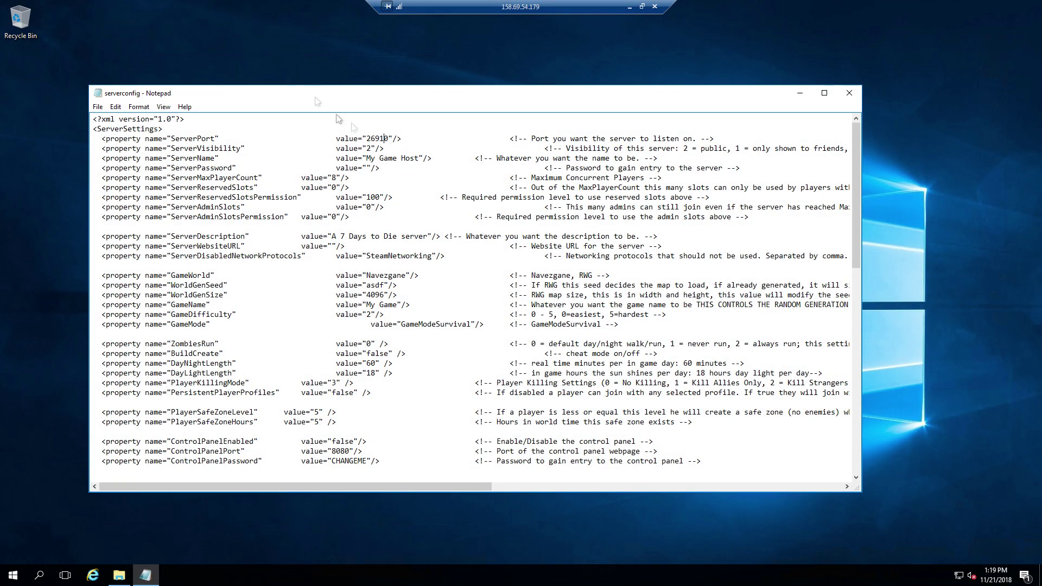
Copy the ServerPort 26910 and set ControlPanelPort to 26914
click(440, 138)
drag(366, 138, 389, 139)
right_click(388, 140)
click(421, 174)
scroll(416, 325, down, 3)
scroll(417, 341, down, 3)
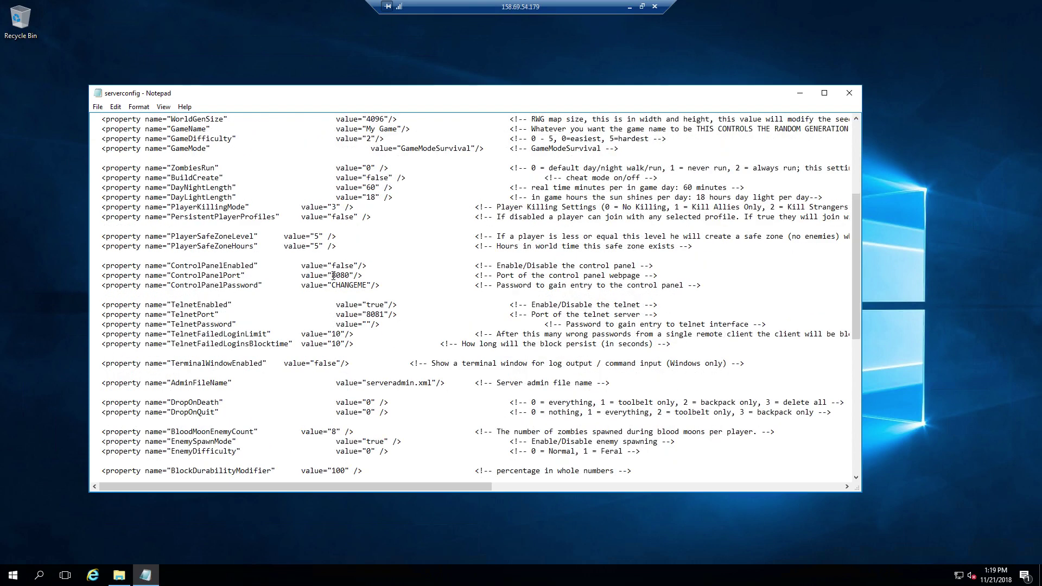
drag(331, 276, 348, 276)
right_click(354, 278)
click(379, 324)
text(4)
Set TelnetPort to 26912 and enter a telnet password
double_click(368, 314)
right_click(385, 314)
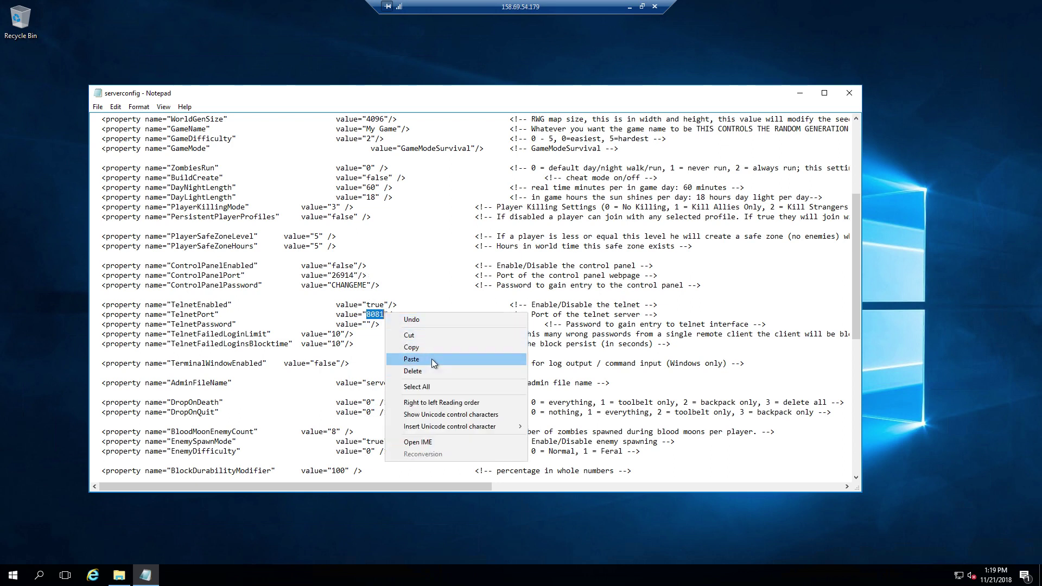
click(432, 360)
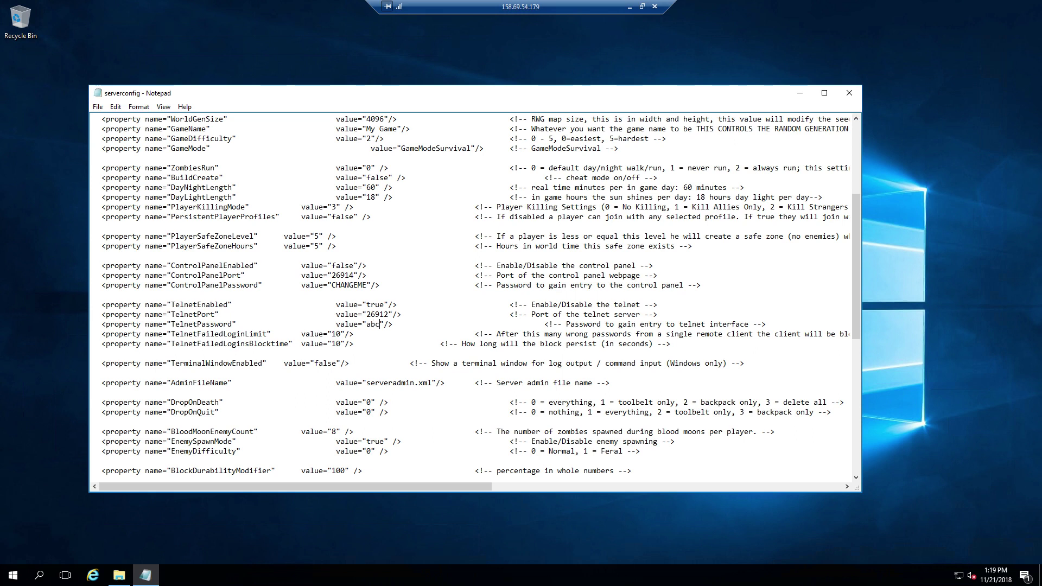
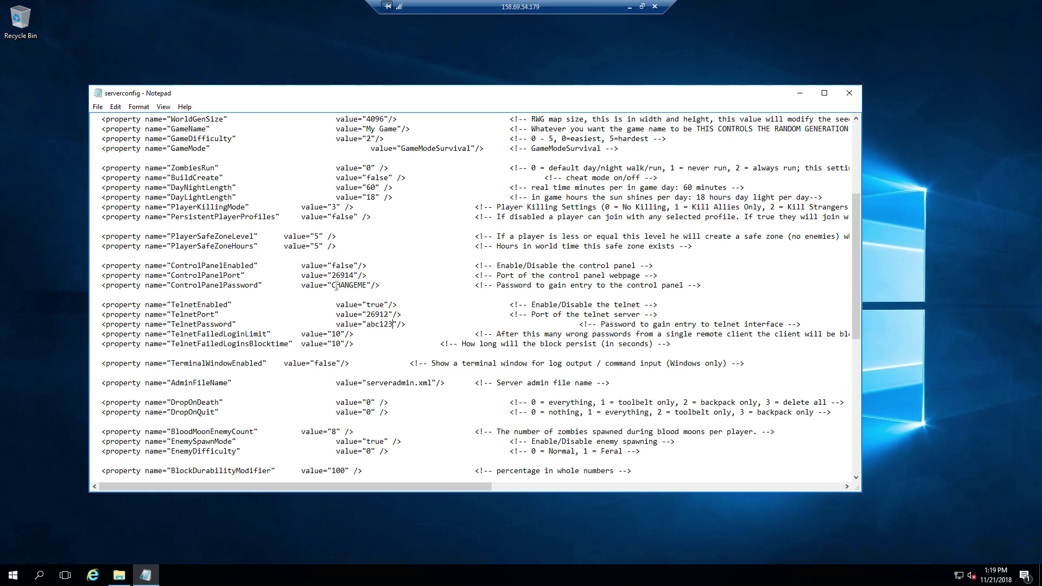
drag(333, 287, 365, 287)
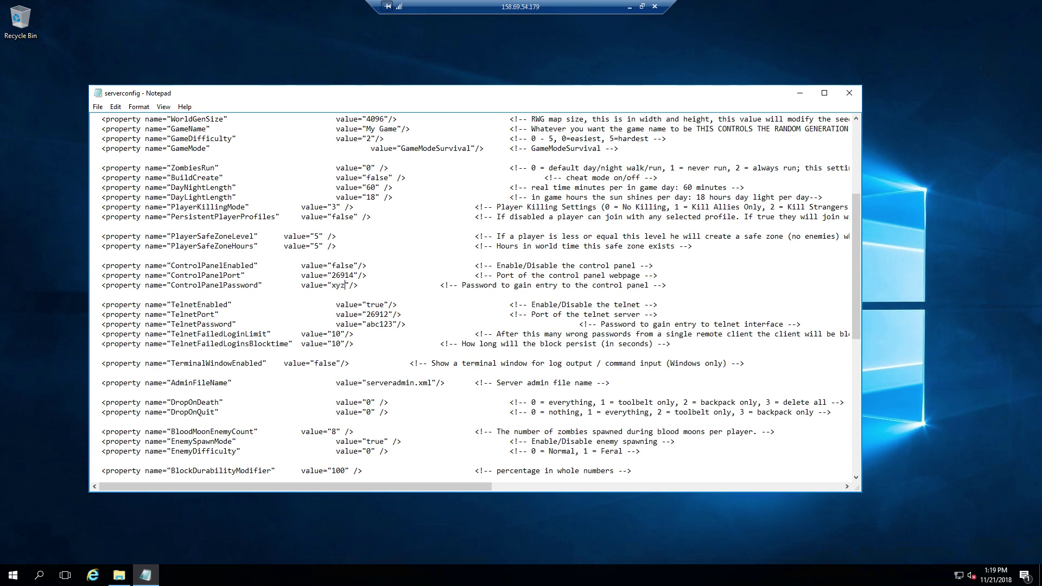
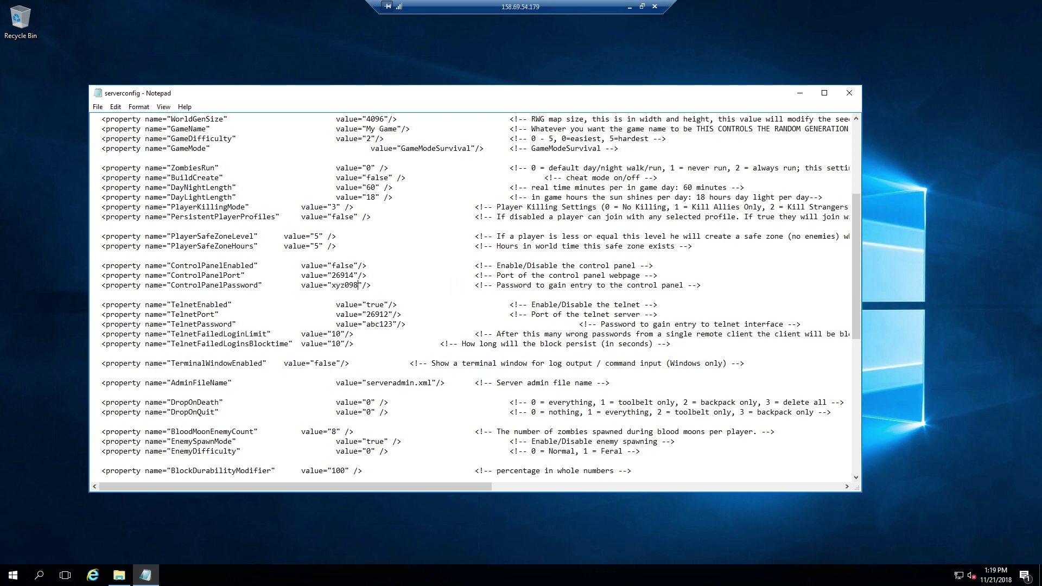
click(404, 266)
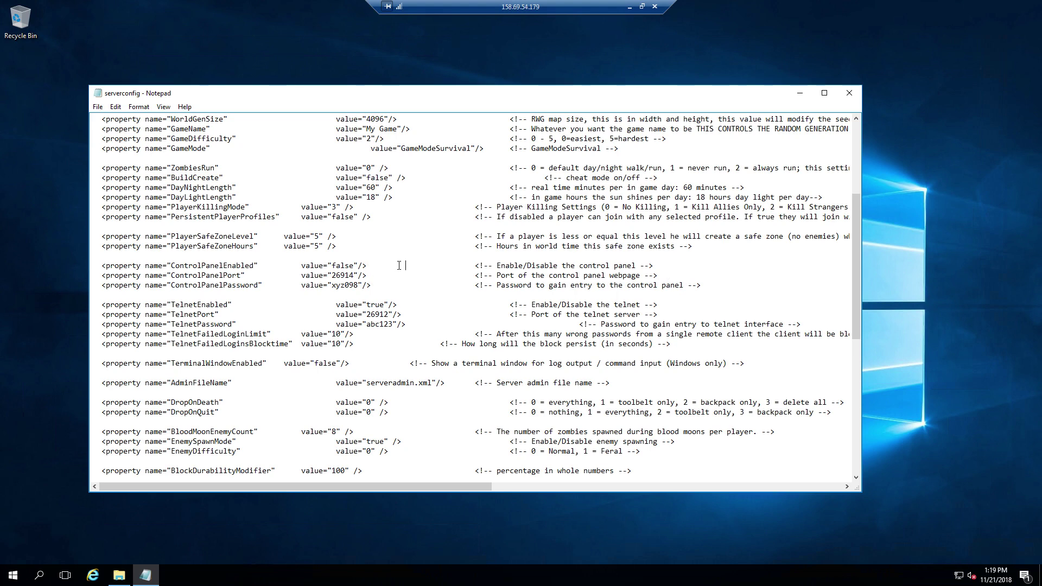
click(380, 355)
scroll(391, 348, down, 6)
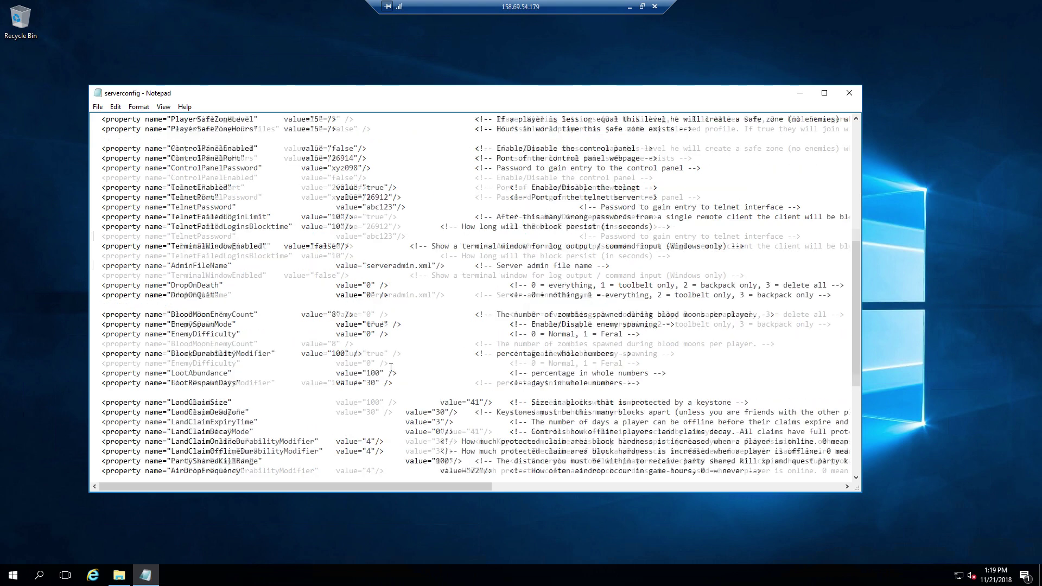
scroll(409, 375, up, 6)
scroll(409, 386, up, 1)
scroll(406, 343, down, 7)
scroll(406, 337, up, 6)
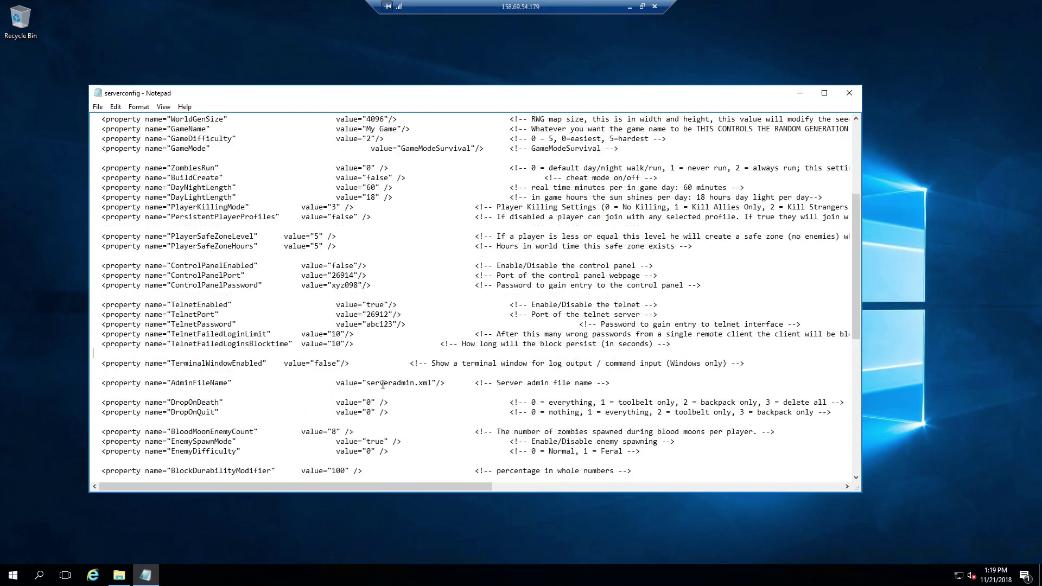
scroll(382, 384, up, 6)
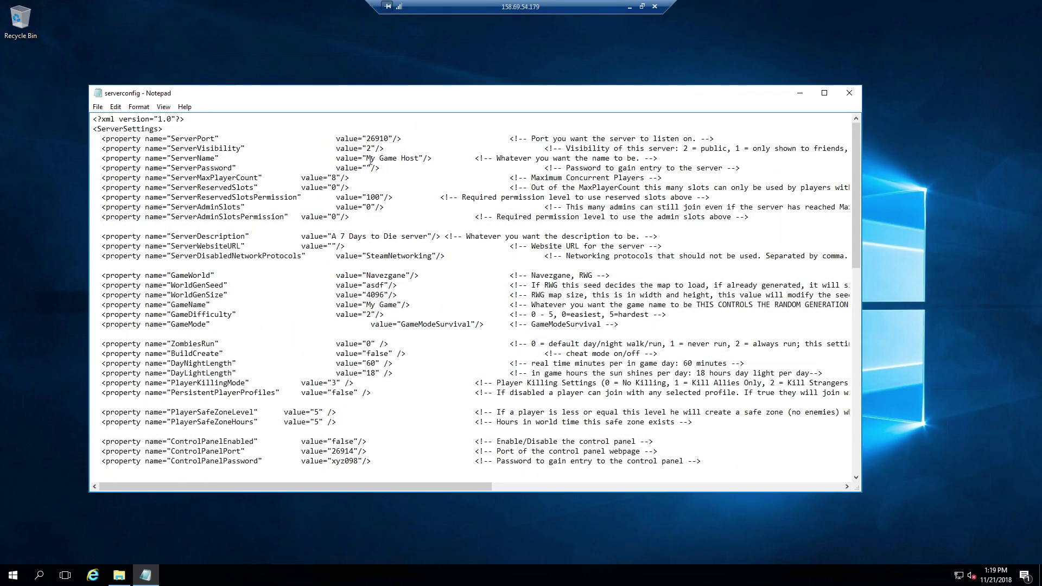
Rename the server 'SMS Test Server A17 E', set max players 10 and ReservedSlotsPermission 0
drag(366, 158, 420, 158)
text(S)
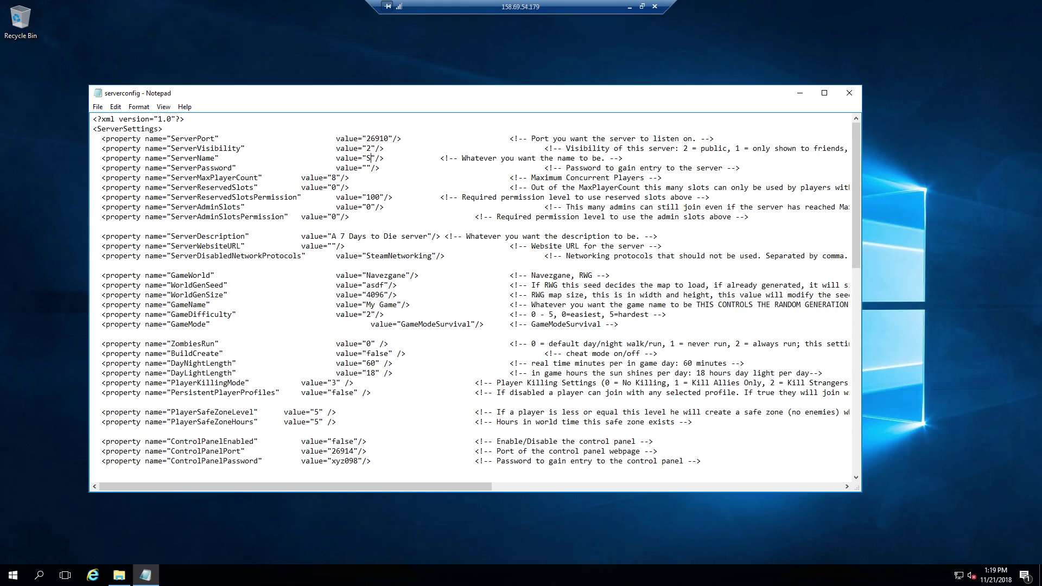
text(MS Test Server)
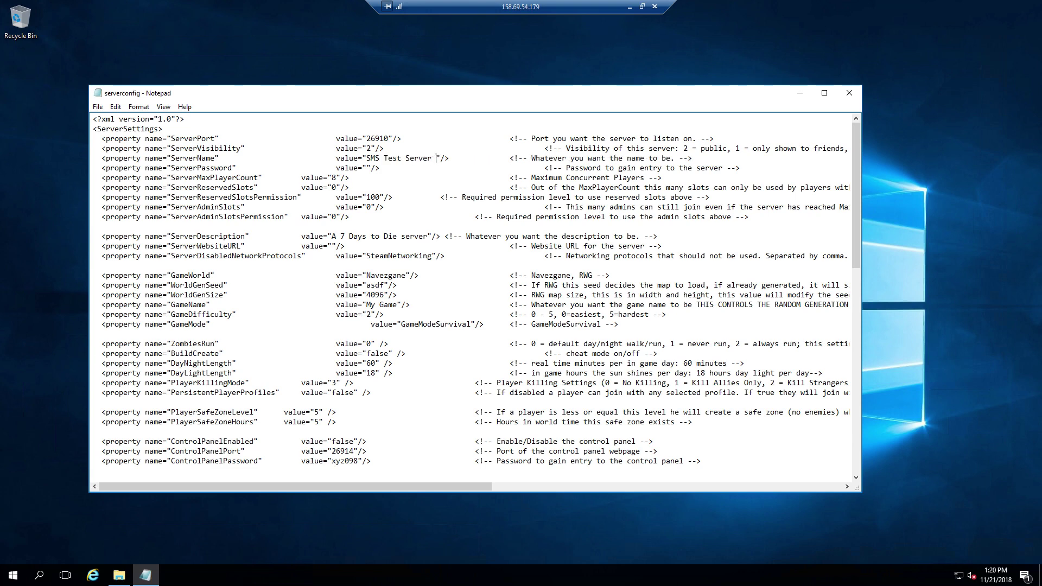
text( A17 E)
key(BackSpace)
text(10)
click(406, 196)
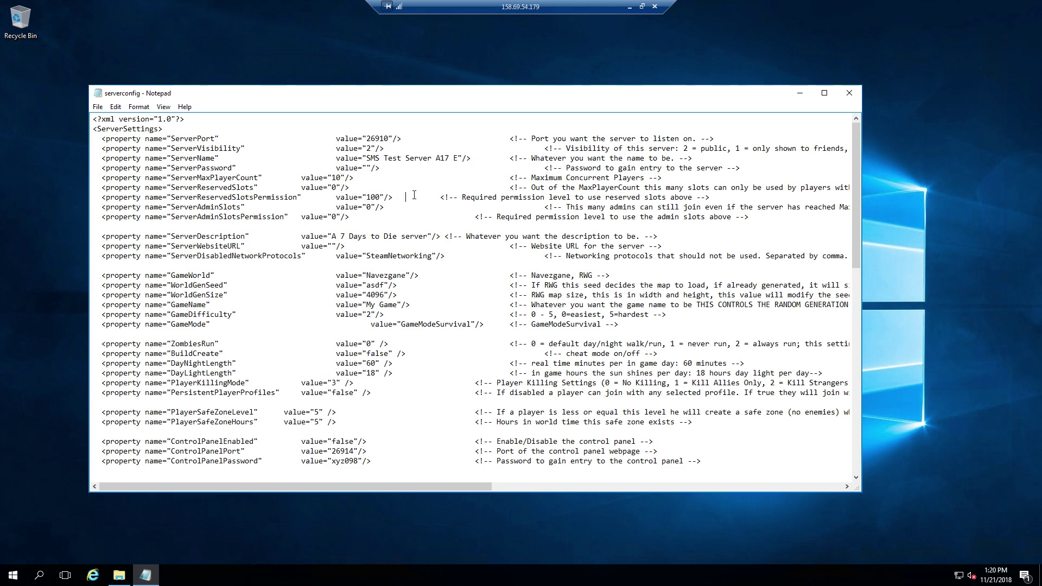
click(377, 199)
key(BackSpace)
key(BackSpace)
click(406, 217)
Change GameWorld from Navezgane to RWG and WorldGenSize from 4096 to 8192
drag(578, 276, 598, 277)
right_click(598, 278)
click(615, 307)
drag(366, 275, 406, 276)
right_click(406, 277)
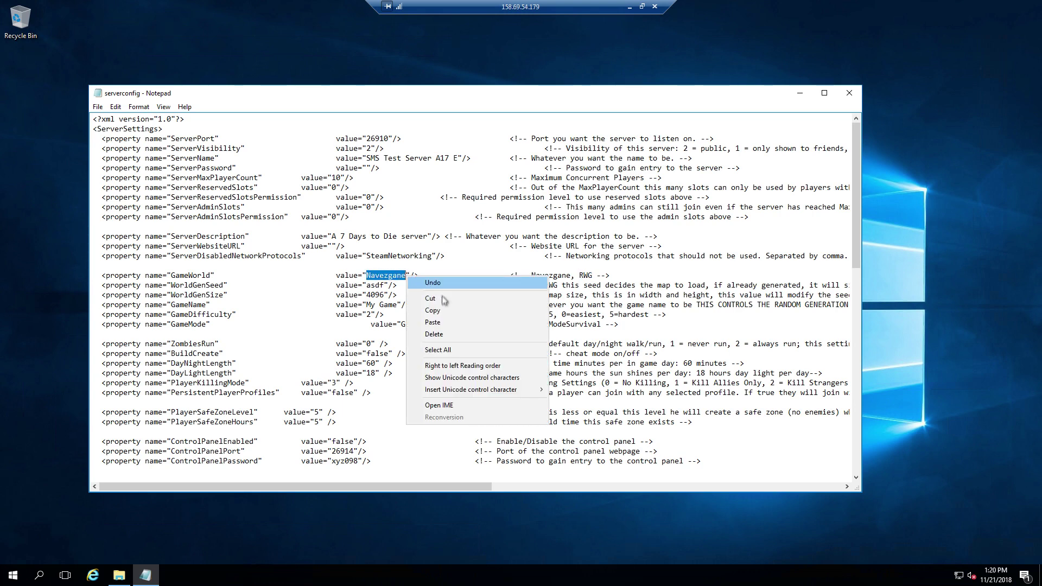
click(433, 322)
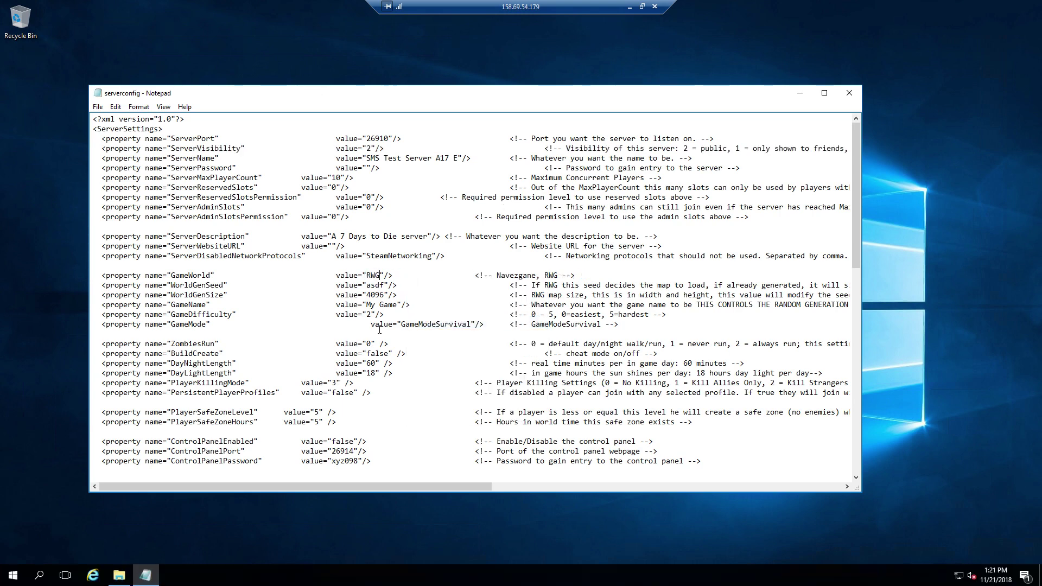
drag(365, 295, 385, 295)
right_click(392, 298)
click(418, 343)
Set WorldGenSeed to 09876543, GameName to smstestserver, and clear the old difficulty value
drag(367, 286, 384, 286)
text(09876543)
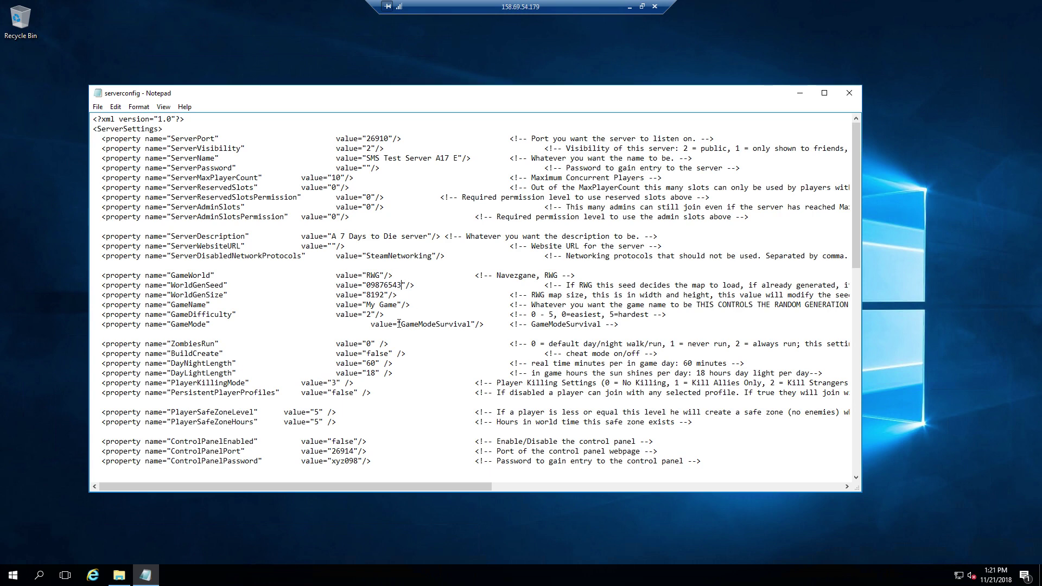
drag(367, 304, 398, 306)
text(sms)
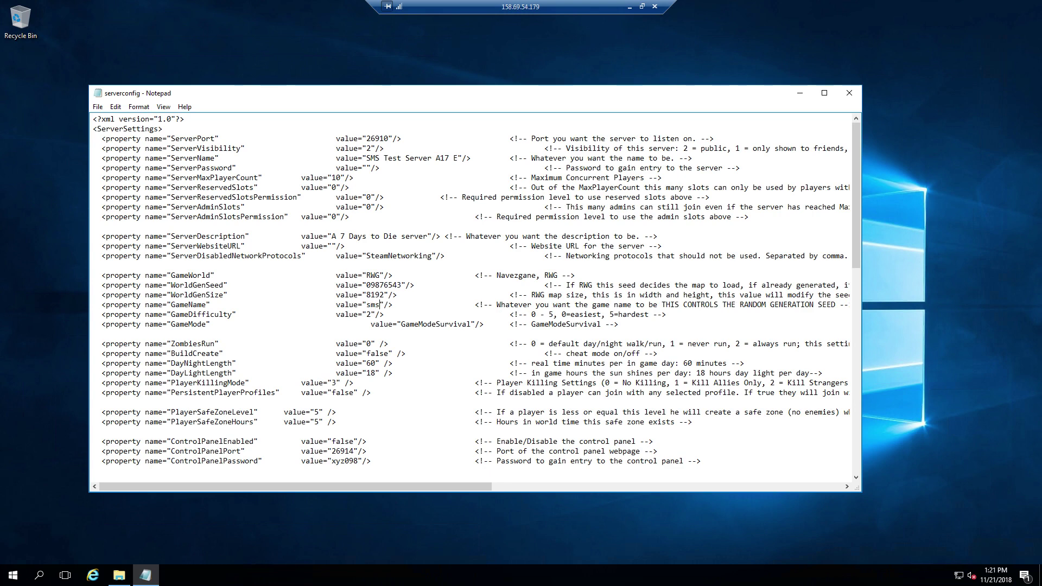
text(testserver)
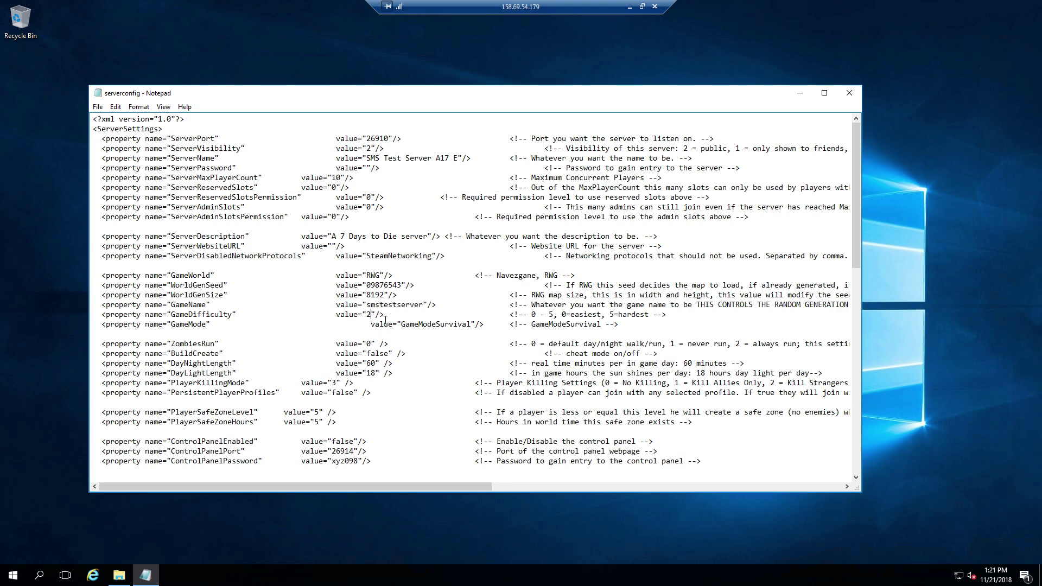
key(BackSpace)
Set GameDifficulty to 5 and the player killing setting to 0
text(5)
scroll(421, 385, down, 2)
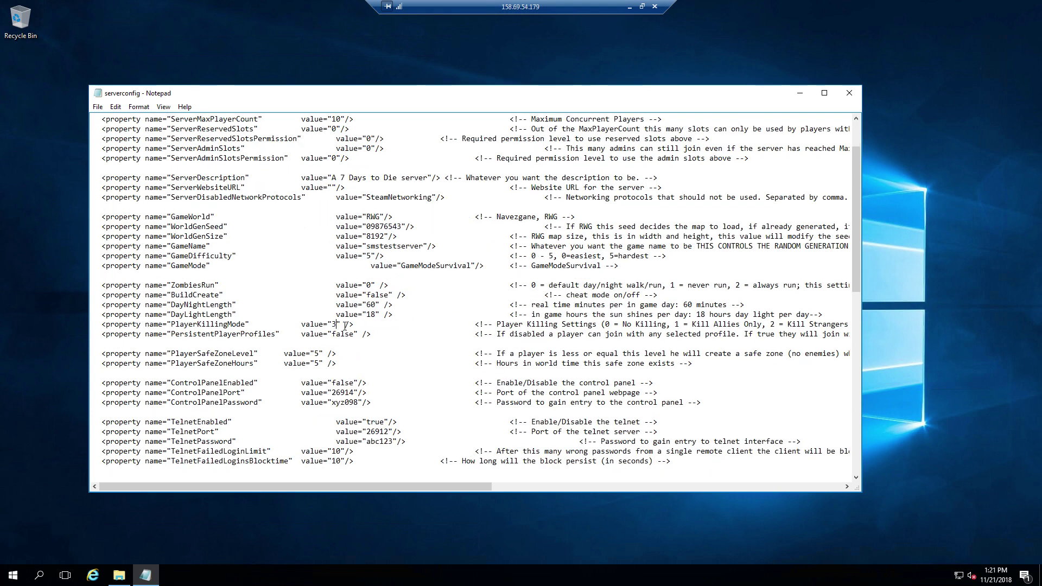
key(BackSpace)
text(0)
Change the AdminFileName to testserver.xml
scroll(446, 367, down, 7)
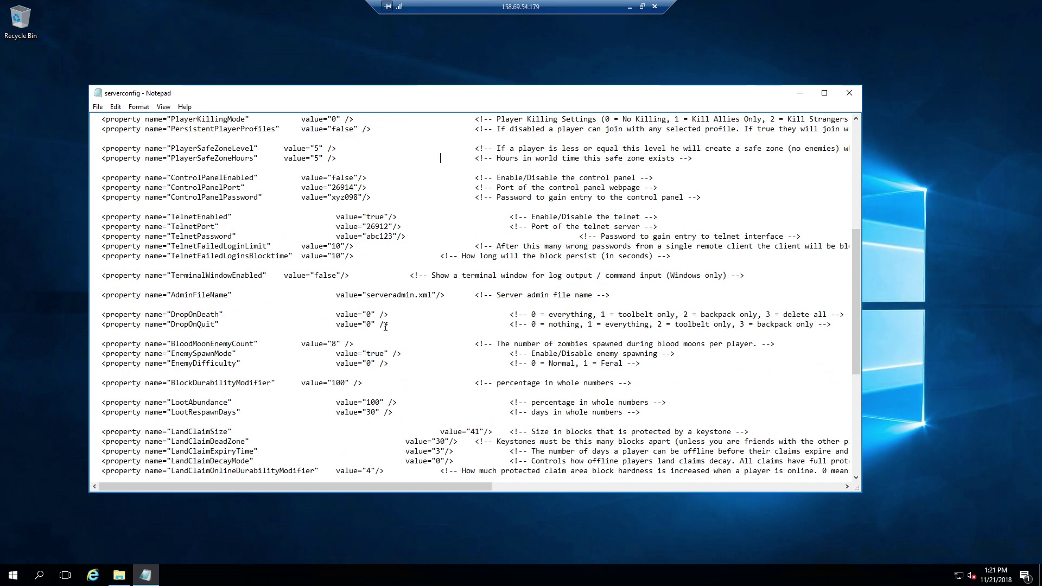
scroll(437, 365, down, 2)
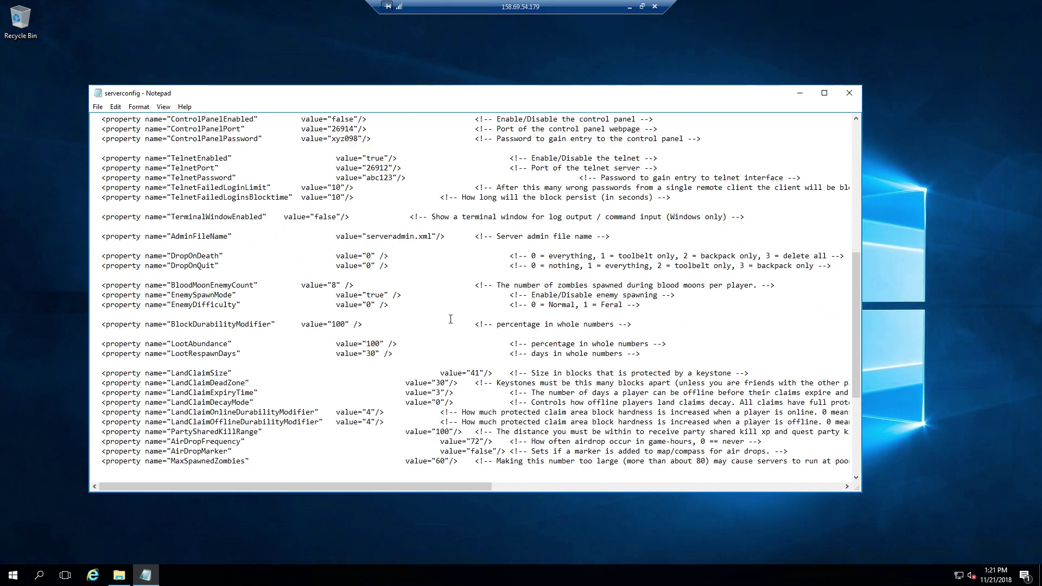
scroll(452, 360, up, 11)
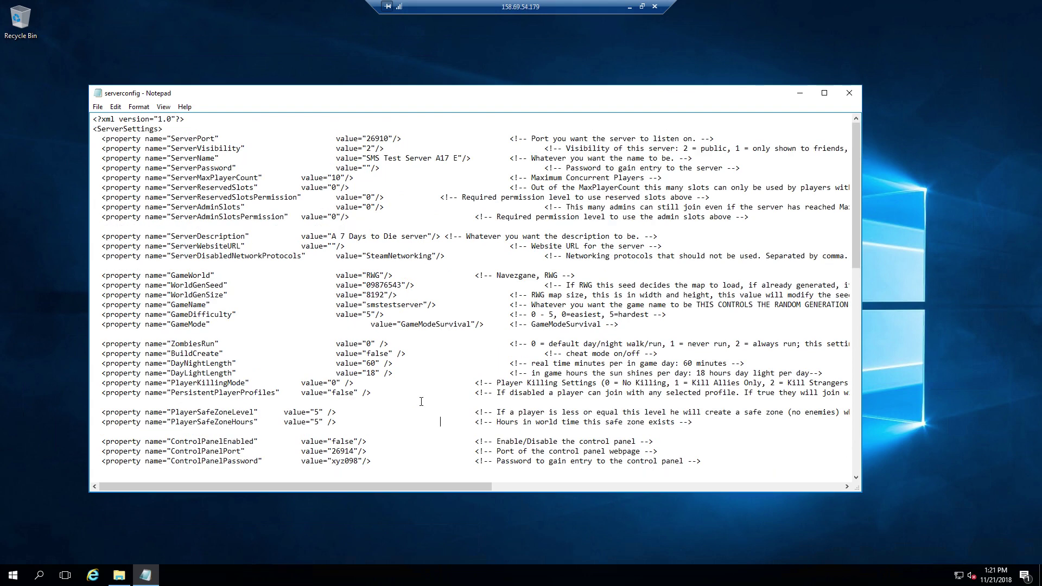
scroll(421, 401, down, 3)
scroll(421, 402, down, 9)
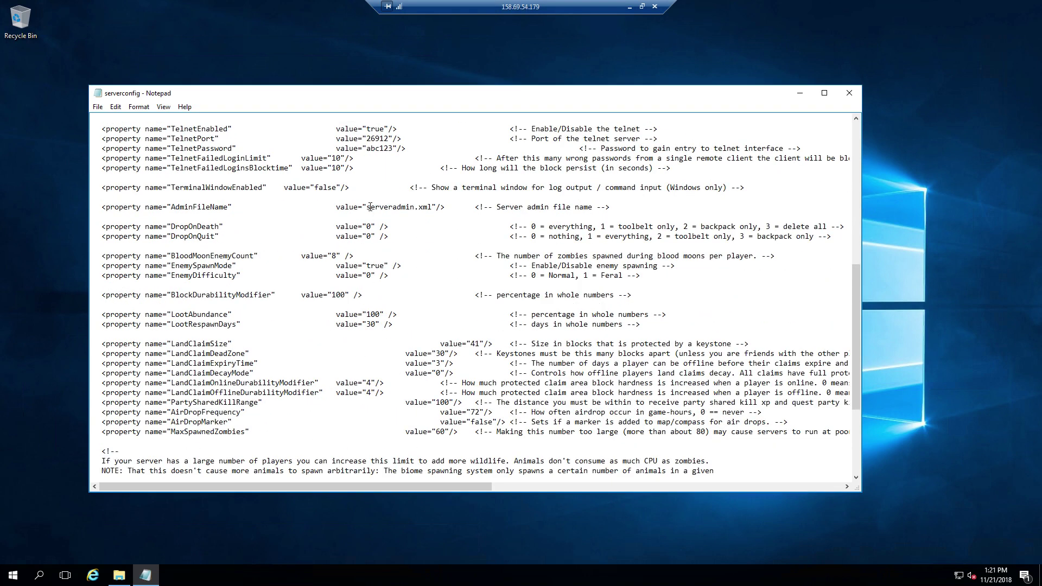
drag(367, 206, 416, 208)
text(testserver)
Set DropOnDeath 2, BloodMoonEnemyCount 32, LootAbundance 200 and LootRespawnDays 7
double_click(372, 226)
key(BackSpace)
text(2)
key(BackSpace)
text(32)
click(371, 315)
key(BackSpace)
text(2)
click(375, 324)
key(BackSpace)
key(BackSpace)
text(7)
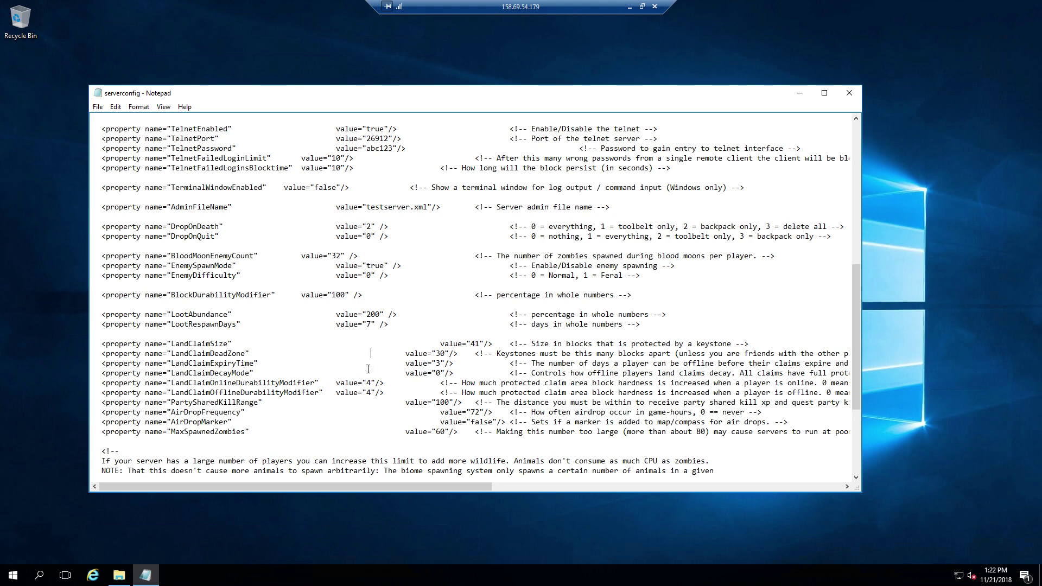
Raise MaxSpawnedZombies and MaxSpawnedAnimals to 100 and BedrollDeadZoneSize to 25
scroll(371, 373, down, 4)
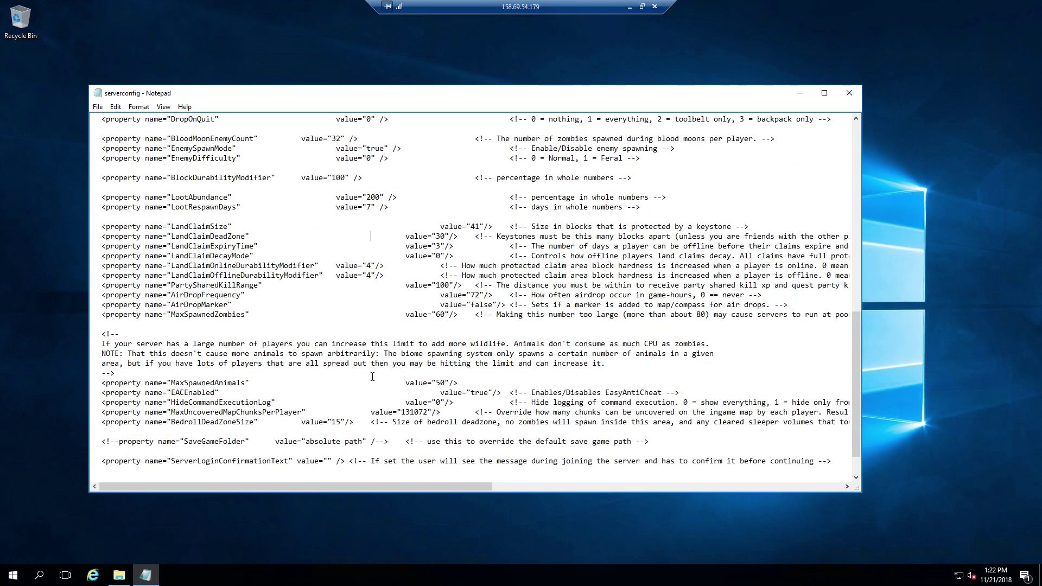
click(441, 314)
key(BackSpace)
text(10)
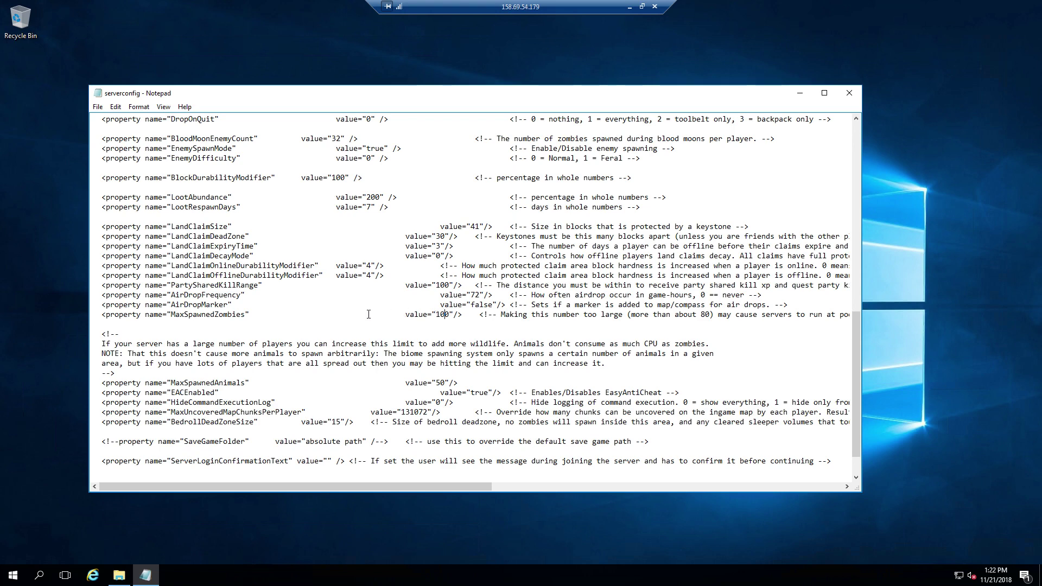
click(441, 383)
key(BackSpace)
text(10)
click(336, 422)
key(BackSpace)
text(2)
Set AirDropFrequency to 24 and AirDropMarker to true
scroll(433, 415, down, 2)
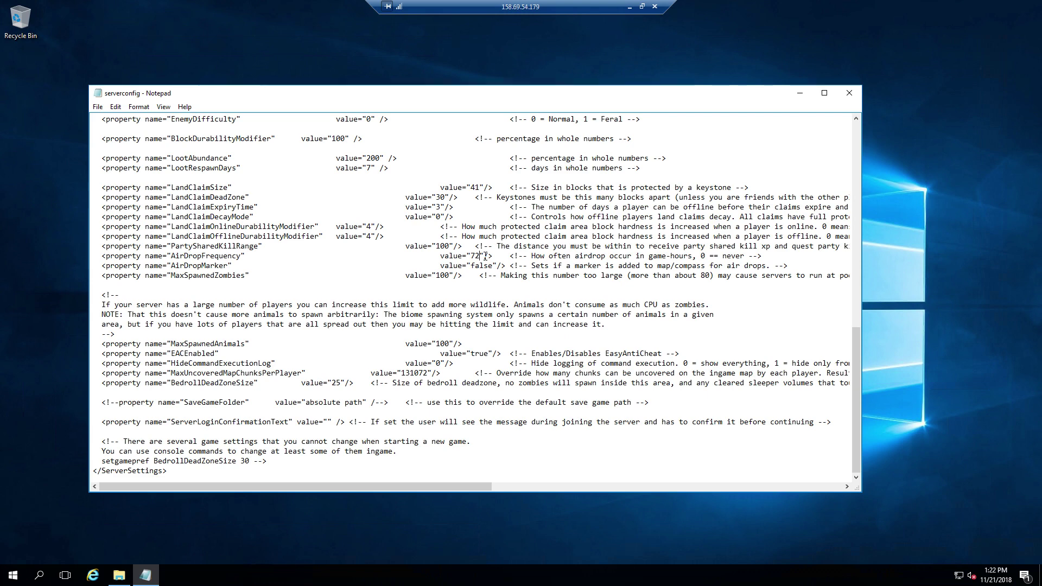
key(BackSpace)
key(BackSpace)
text(24)
drag(472, 266, 495, 265)
text(true)
Uncomment the SaveGameFolder property
click(118, 402)
key(BackSpace)
key(BackSpace)
key(BackSpace)
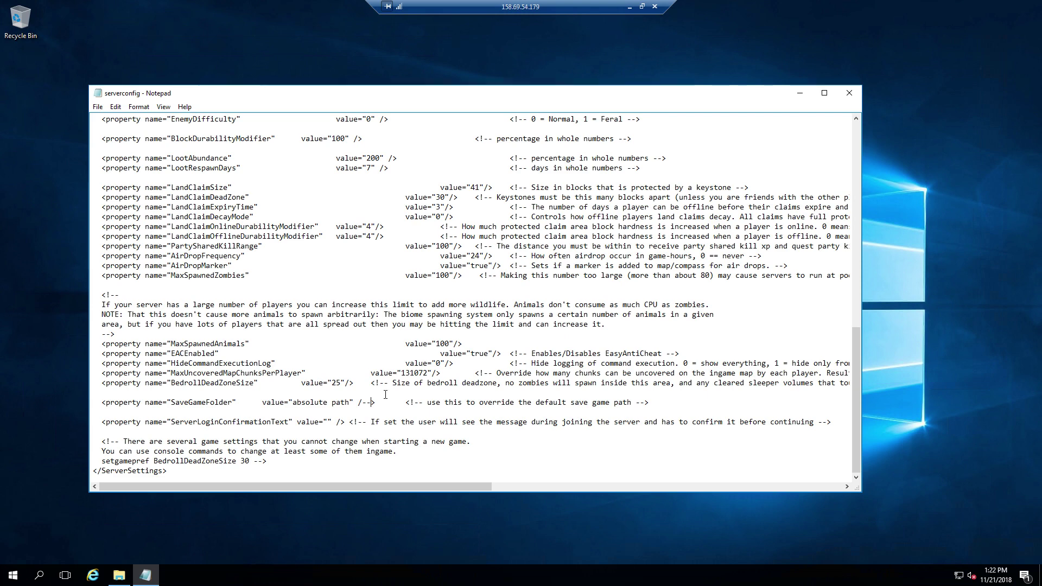
key(BackSpace)
key(BackSpace)
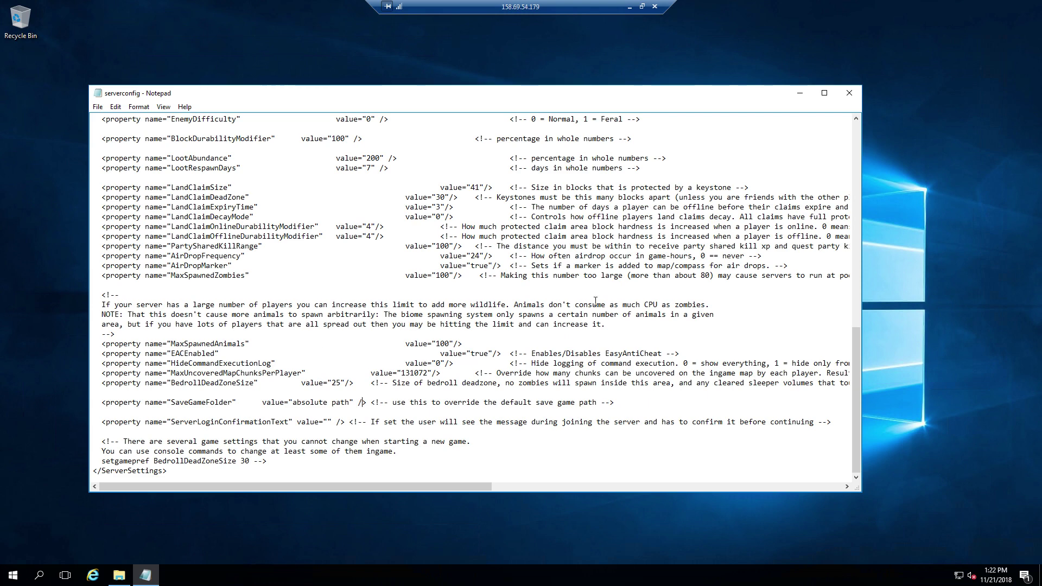
Create a new folder named saves in the dedicated server directory
click(799, 99)
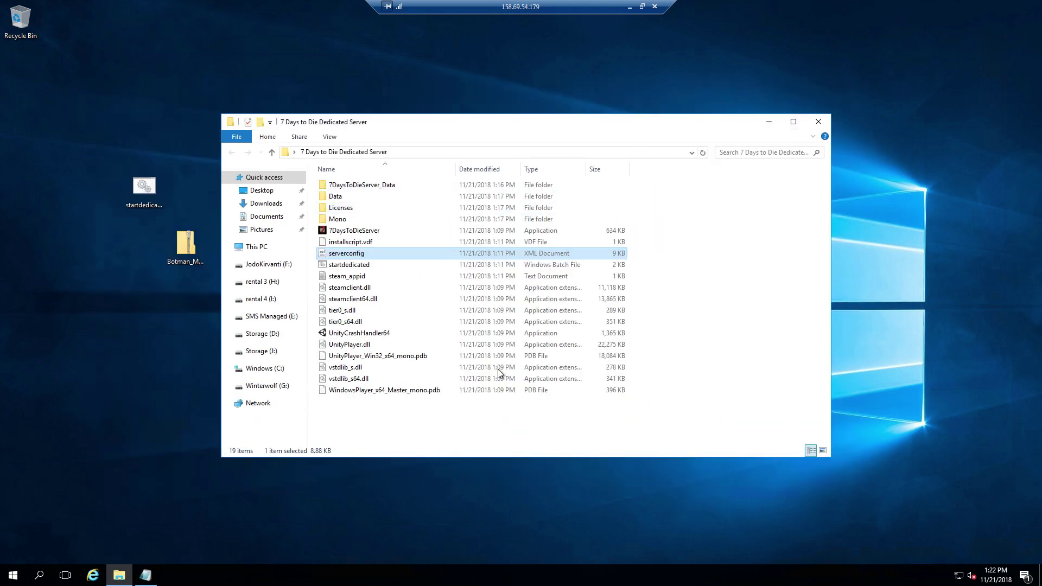
right_click(721, 330)
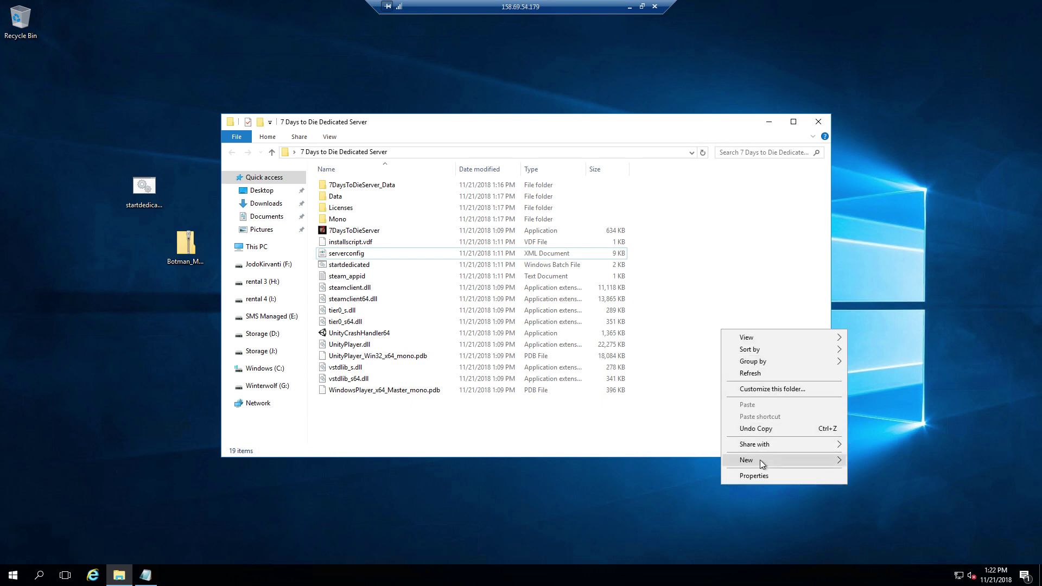
mouse_move(759, 460)
click(873, 460)
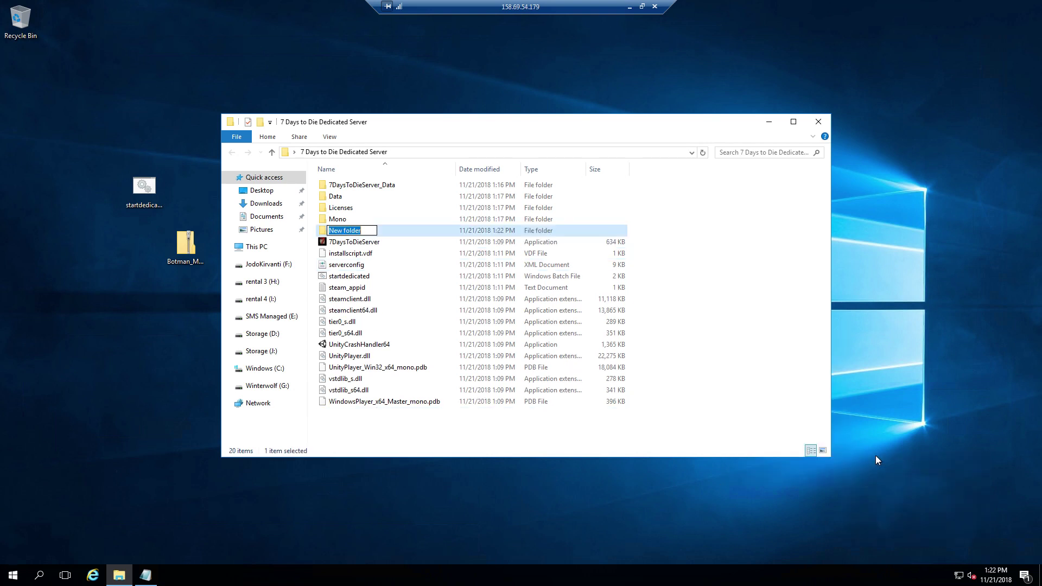
text(saves)
key(Return)
Copy the saves folder's full path, then go back to the server folder and serverconfig
double_click(384, 232)
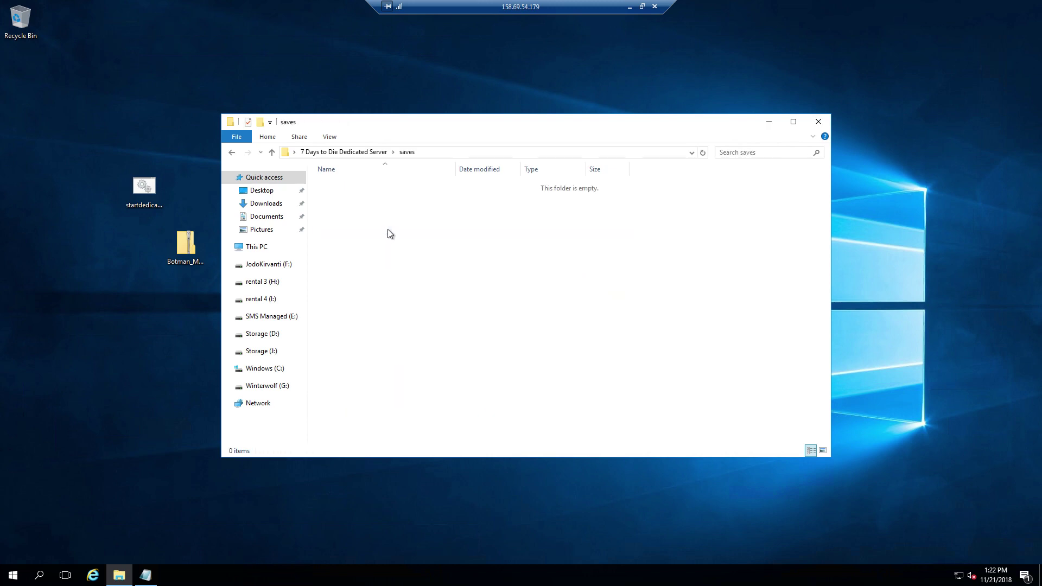
click(449, 156)
right_click(449, 157)
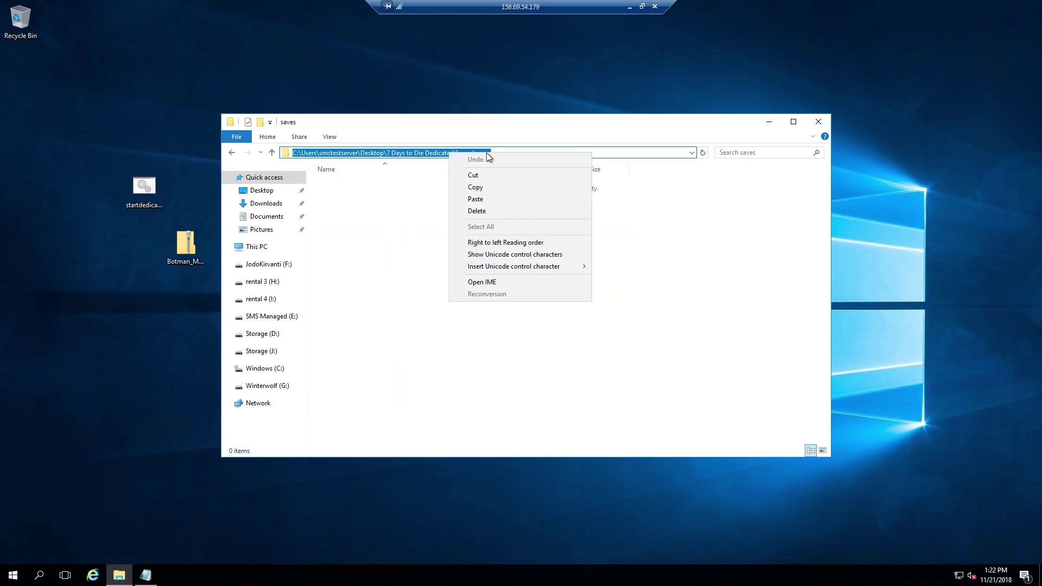
click(493, 187)
click(232, 152)
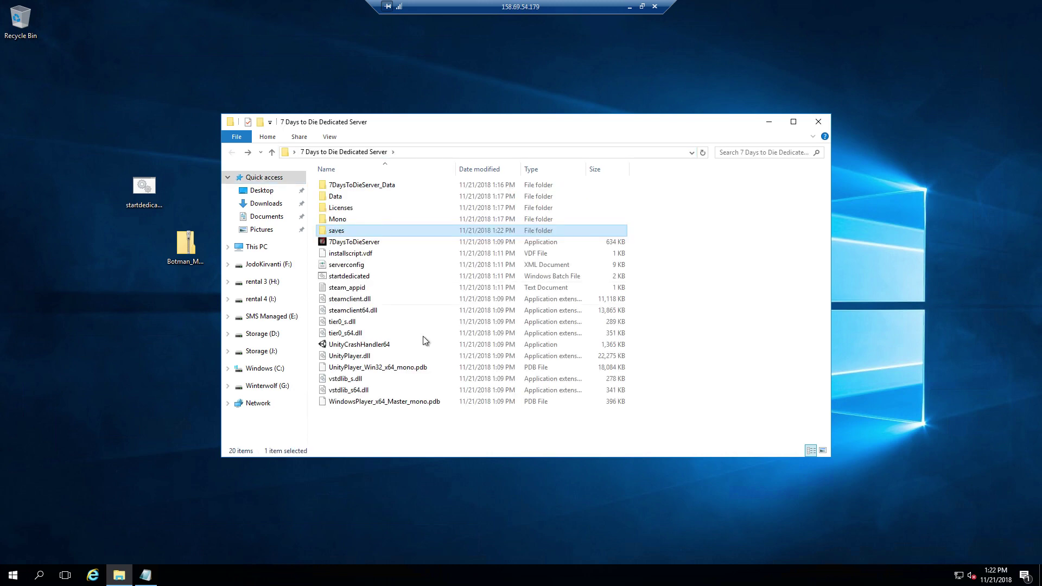
click(146, 574)
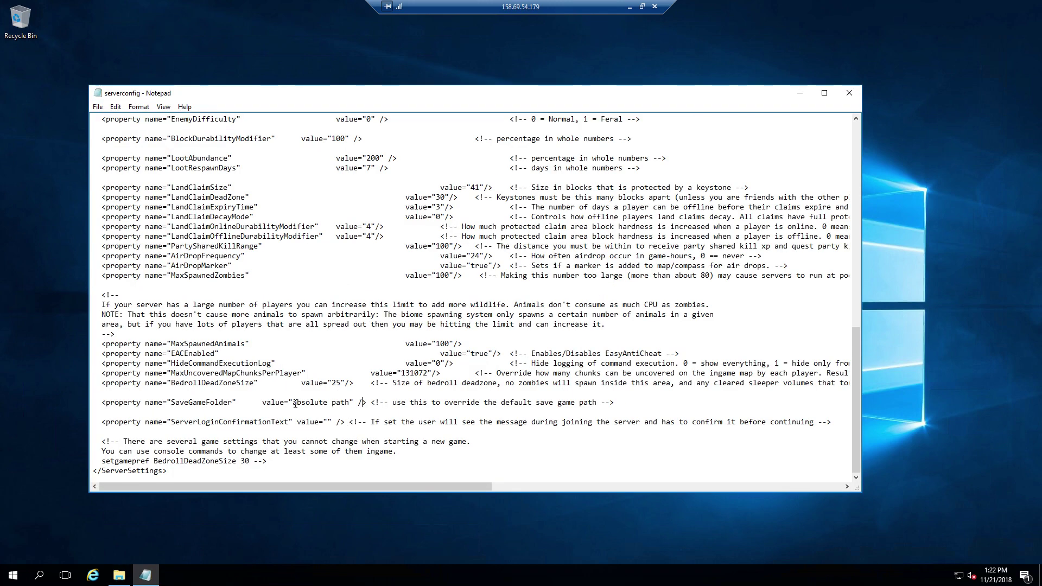
Replace the absolute path placeholder in SaveGameFolder with the copied saves path
drag(295, 403, 350, 403)
right_click(350, 404)
click(375, 450)
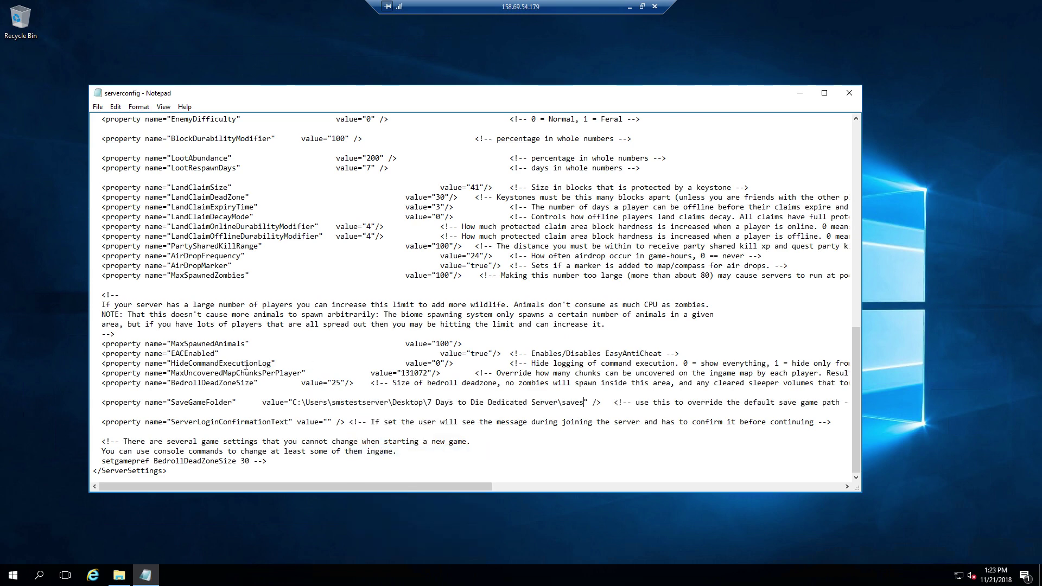
Save the edited serverconfig file
scroll(338, 366, up, 12)
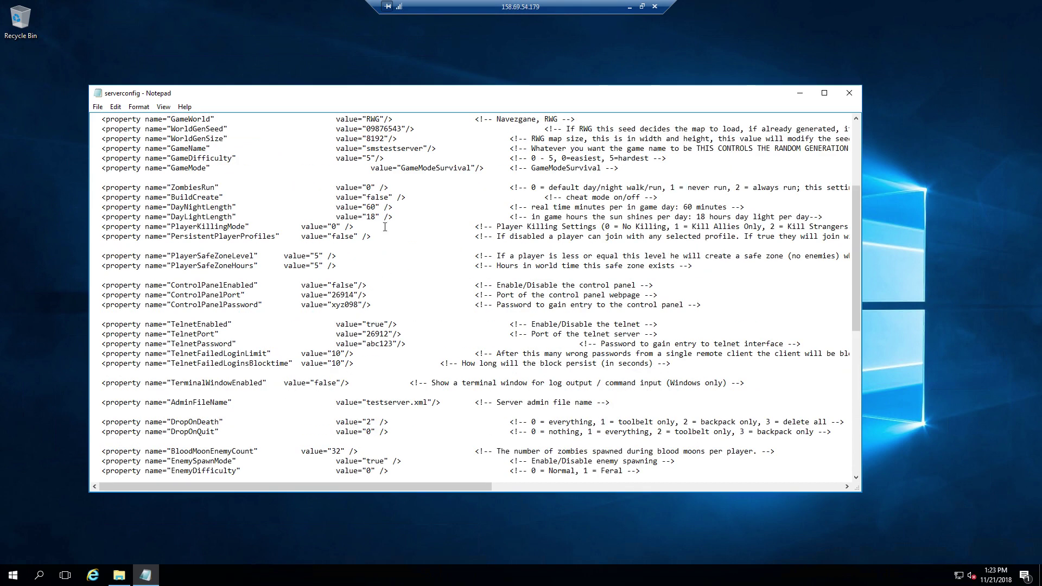
scroll(396, 268, up, 3)
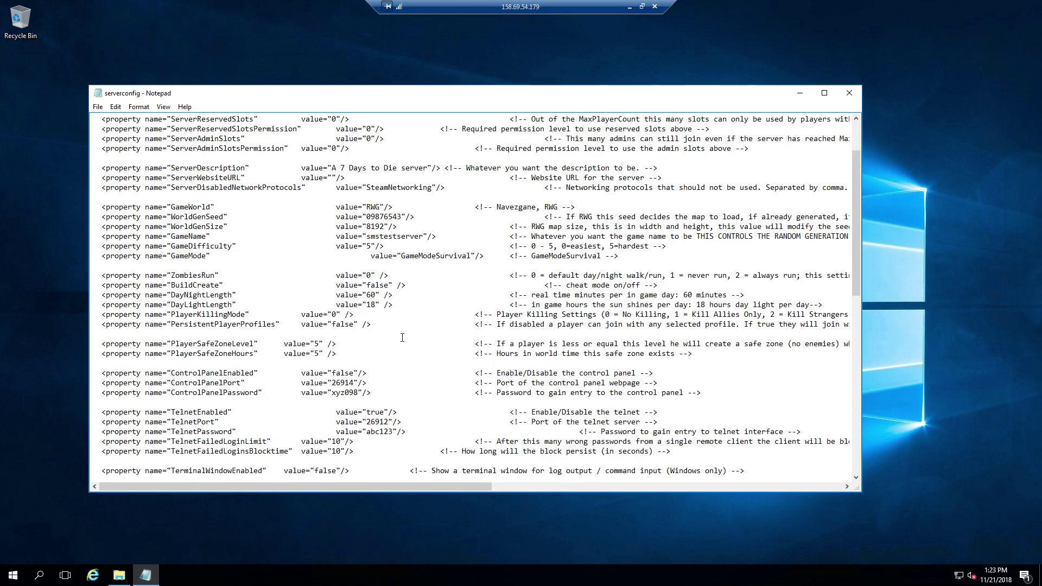
scroll(402, 337, up, 1)
scroll(406, 358, up, 2)
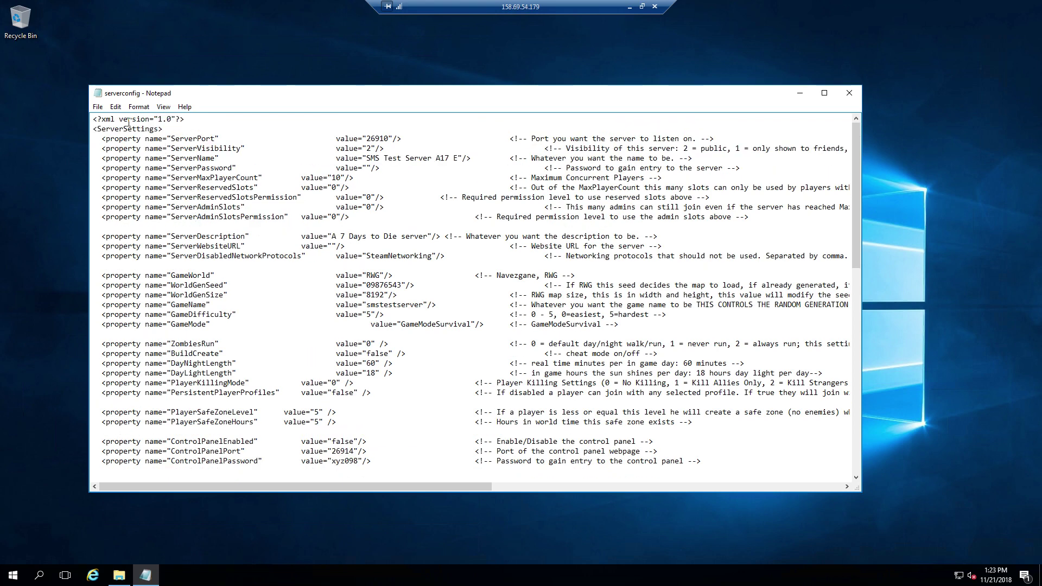
click(98, 107)
click(111, 140)
Copy the word testserver from serverconfig's AdminFileName value, then close the file
click(849, 93)
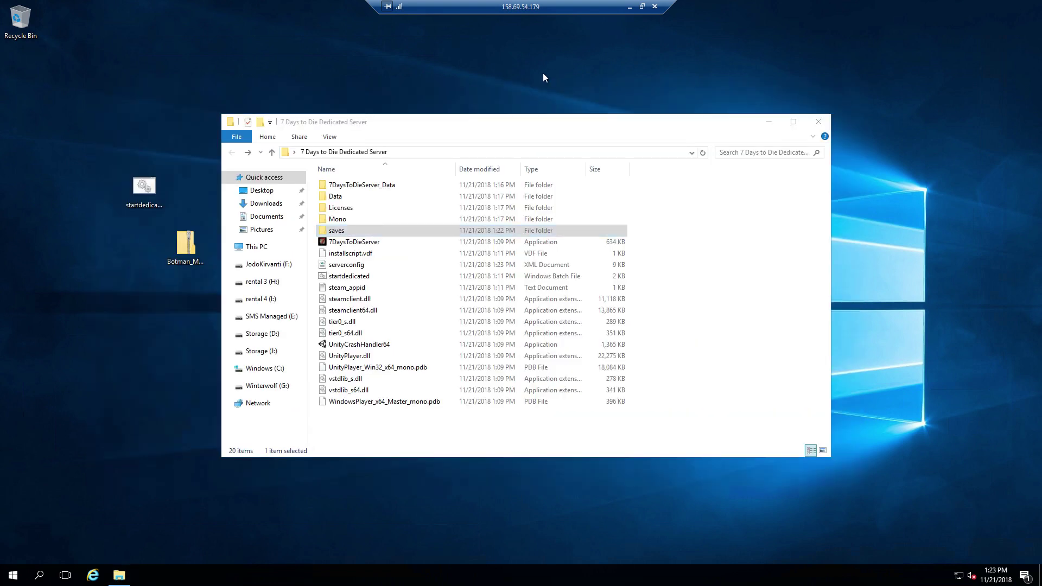
right_click(134, 181)
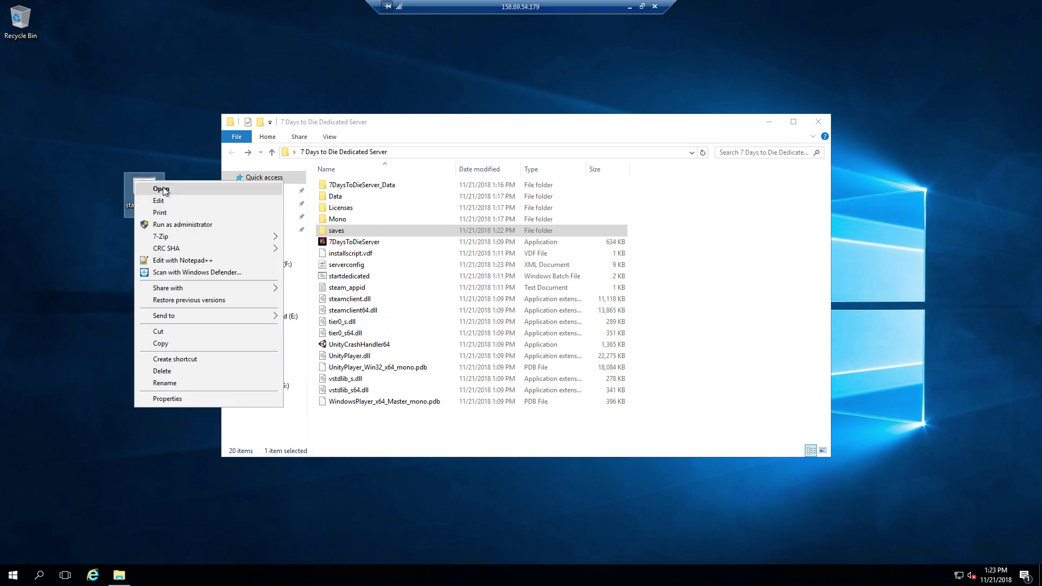
click(165, 136)
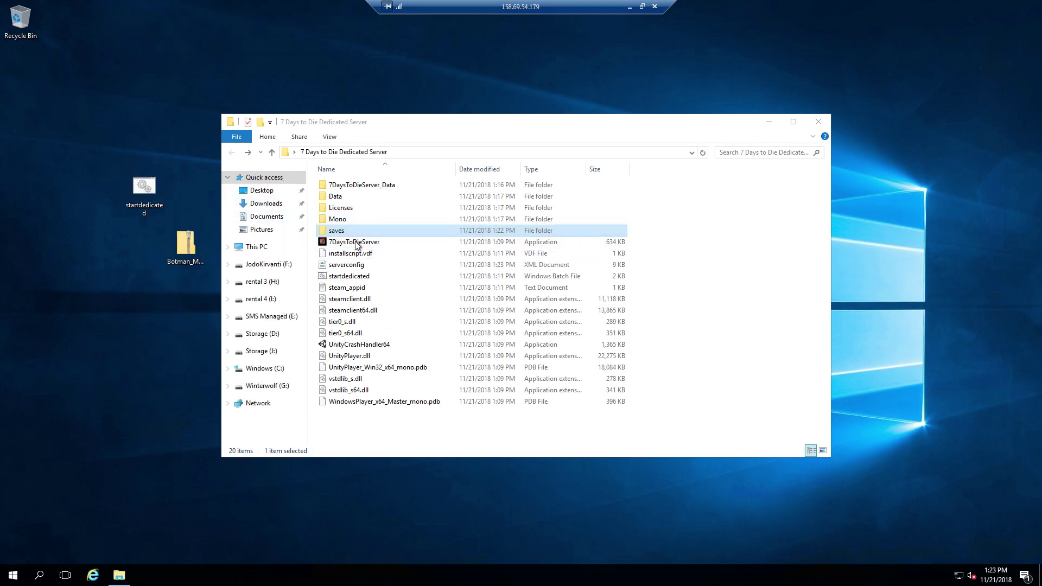
right_click(358, 265)
click(400, 288)
scroll(408, 314, down, 6)
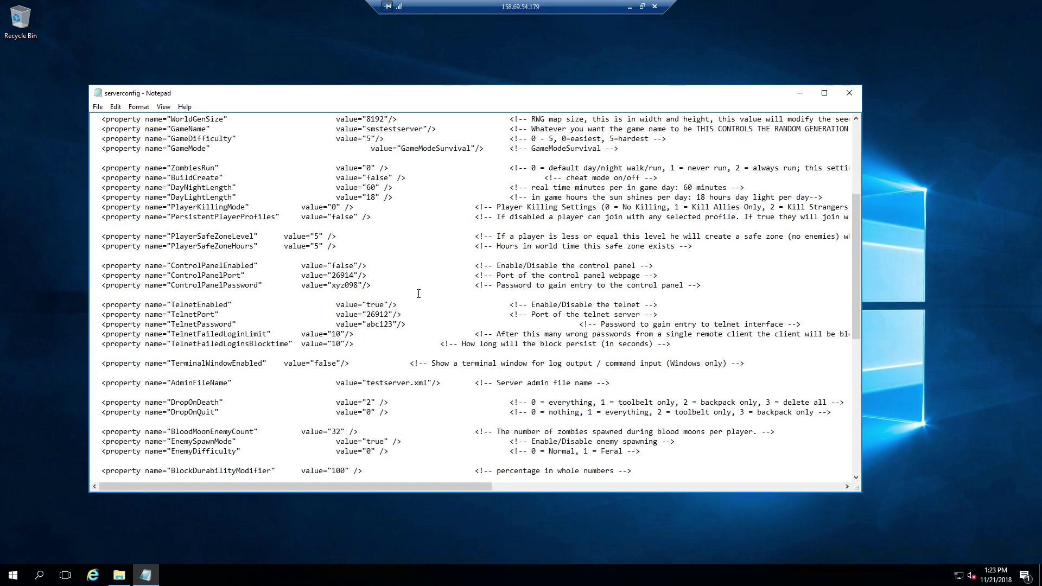
drag(366, 383, 409, 384)
right_click(409, 384)
click(443, 422)
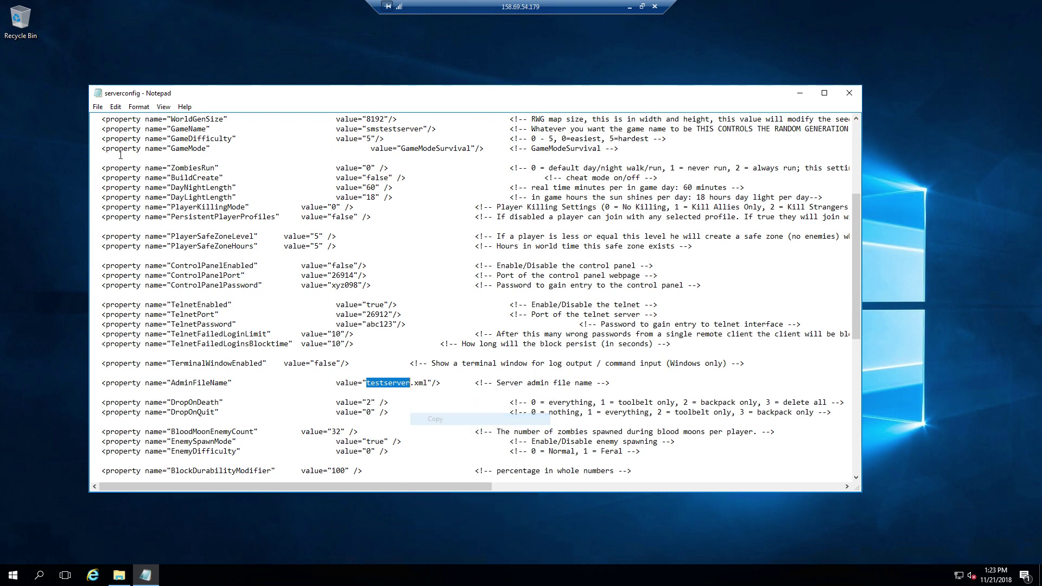
click(849, 94)
Rename the 7DaysToDieServer application to testserver
click(358, 244)
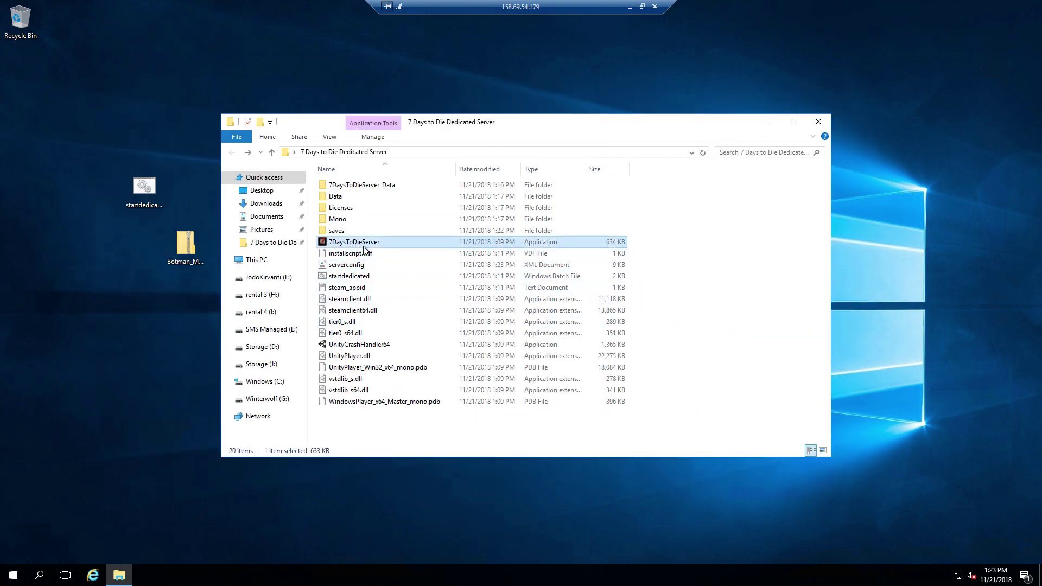
right_click(355, 243)
click(405, 459)
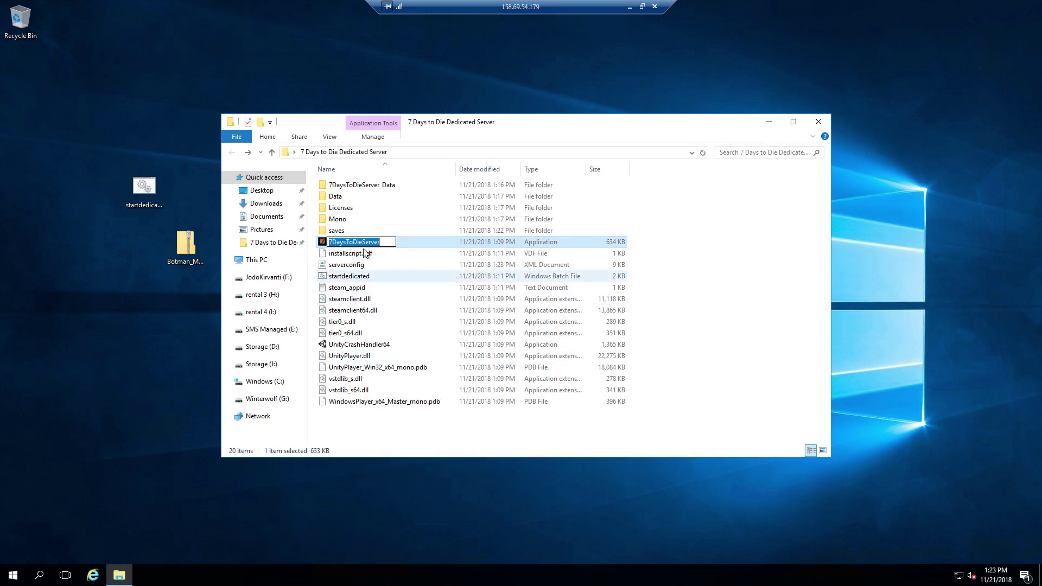
right_click(371, 239)
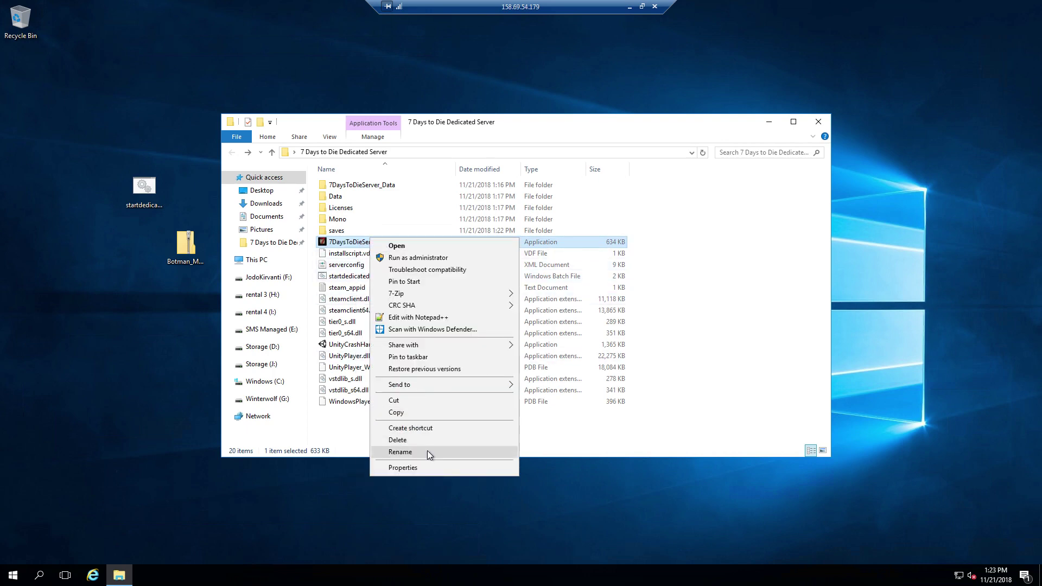
click(400, 451)
right_click(362, 244)
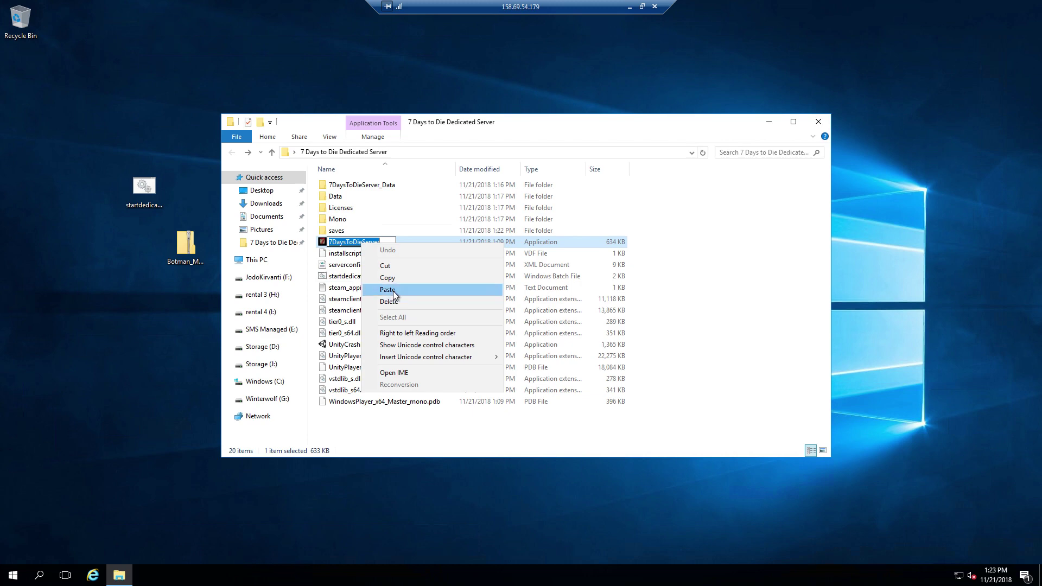
click(387, 290)
key(Return)
Rename 7DaysToDieServer_Data to testserver_Data by pasting testserver over the prefix
click(383, 185)
right_click(380, 184)
click(447, 387)
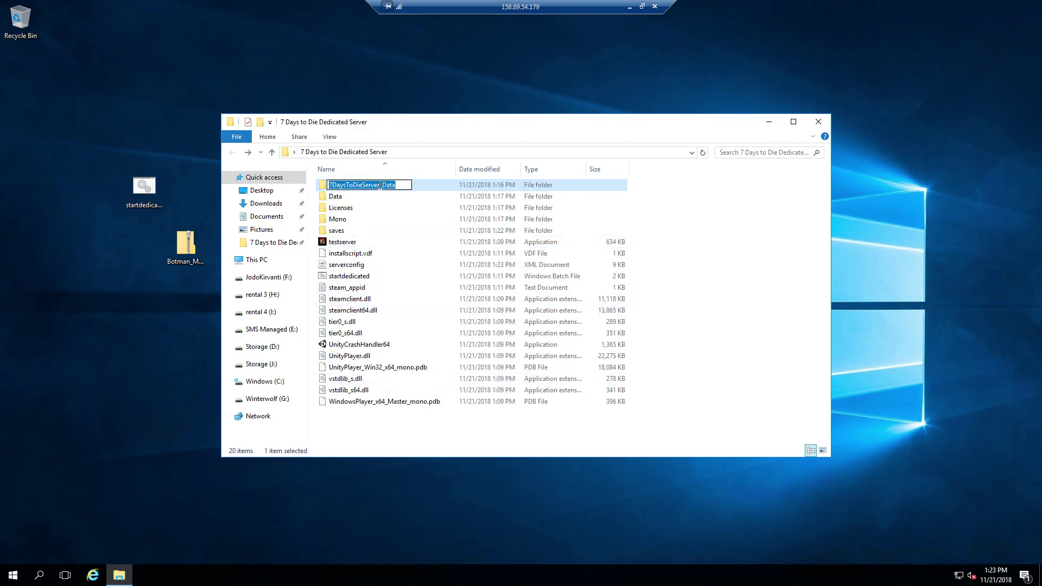
drag(379, 185, 329, 185)
right_click(349, 187)
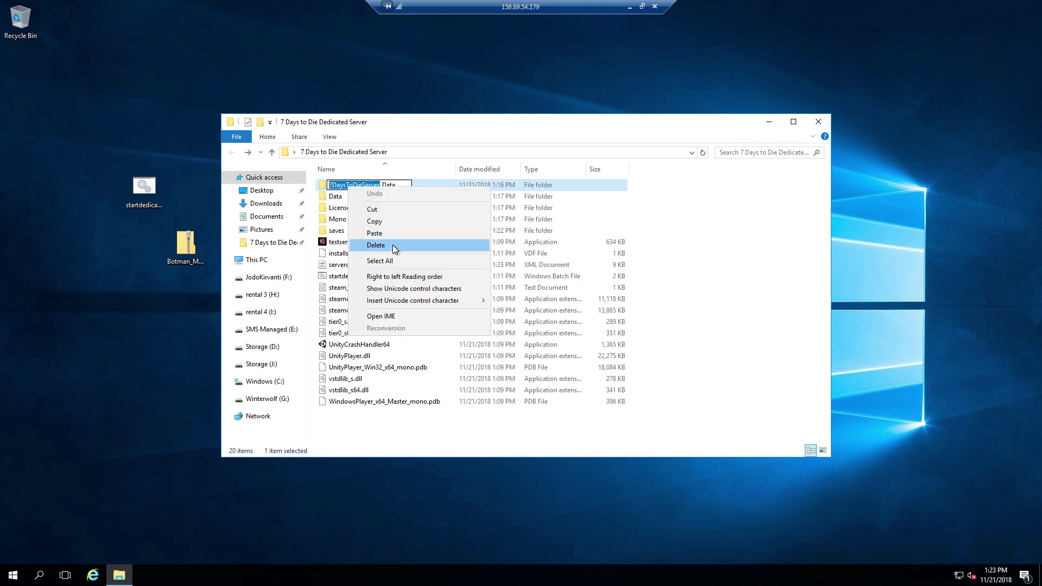
click(395, 233)
click(711, 314)
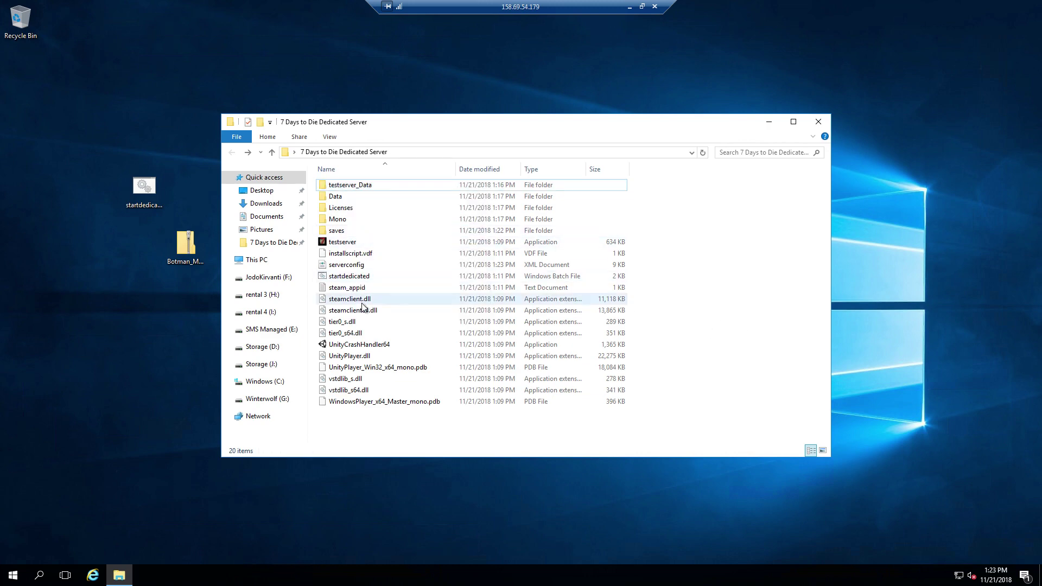
Extract the Botman_Mods_A17 zip archive to the desktop
right_click(192, 249)
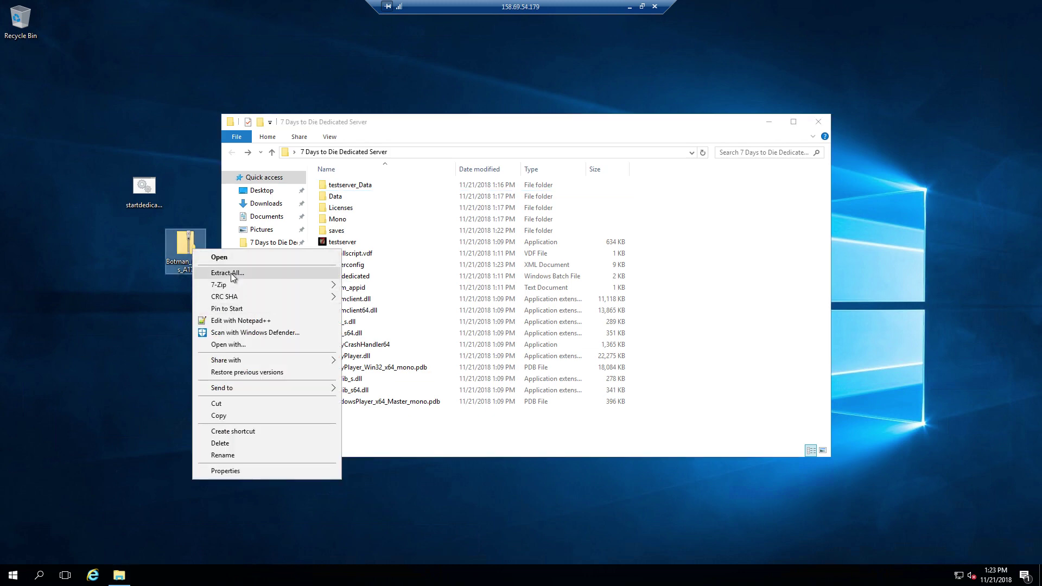
click(233, 273)
click(629, 392)
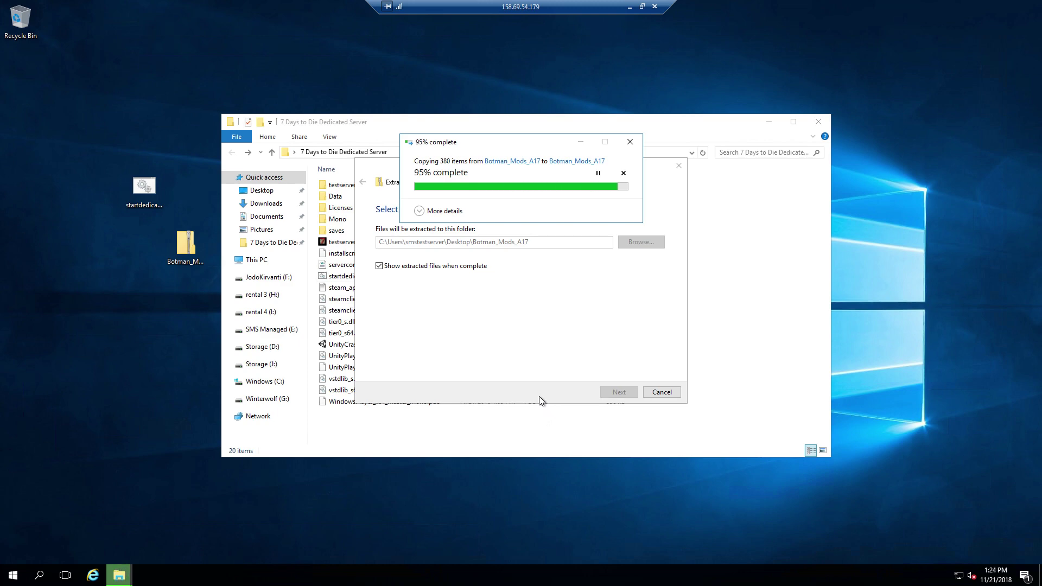
Copy the extracted Mods folder into the 7 Days to Die Dedicated Server folder
double_click(24, 87)
click(389, 217)
right_click(388, 217)
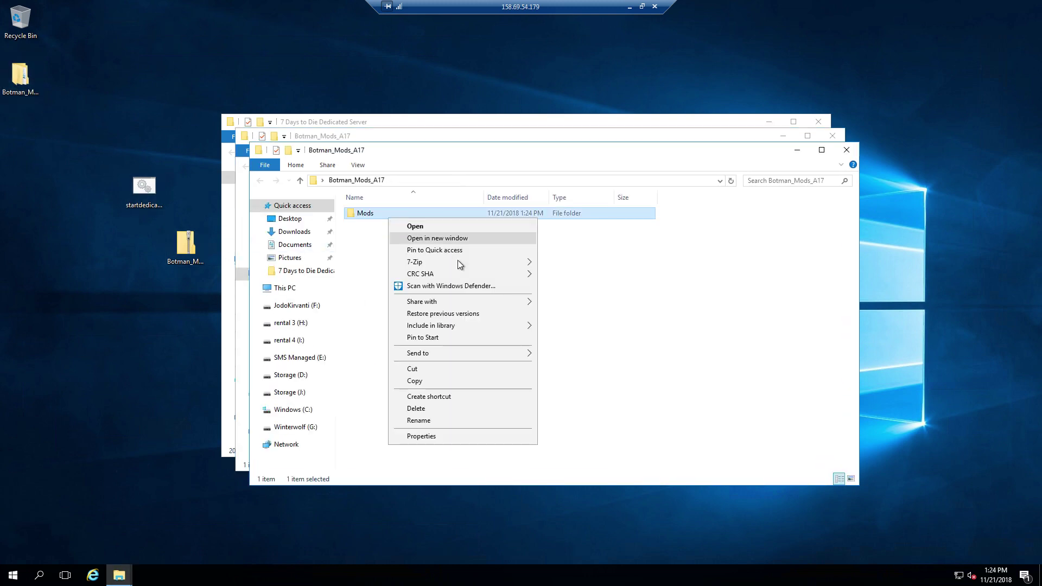
click(438, 380)
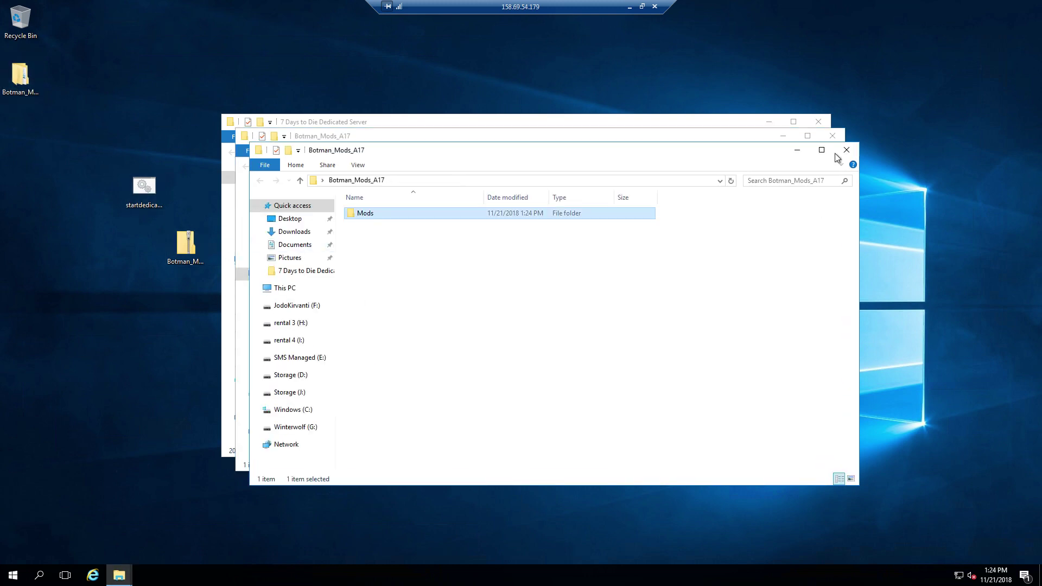
click(839, 154)
click(832, 136)
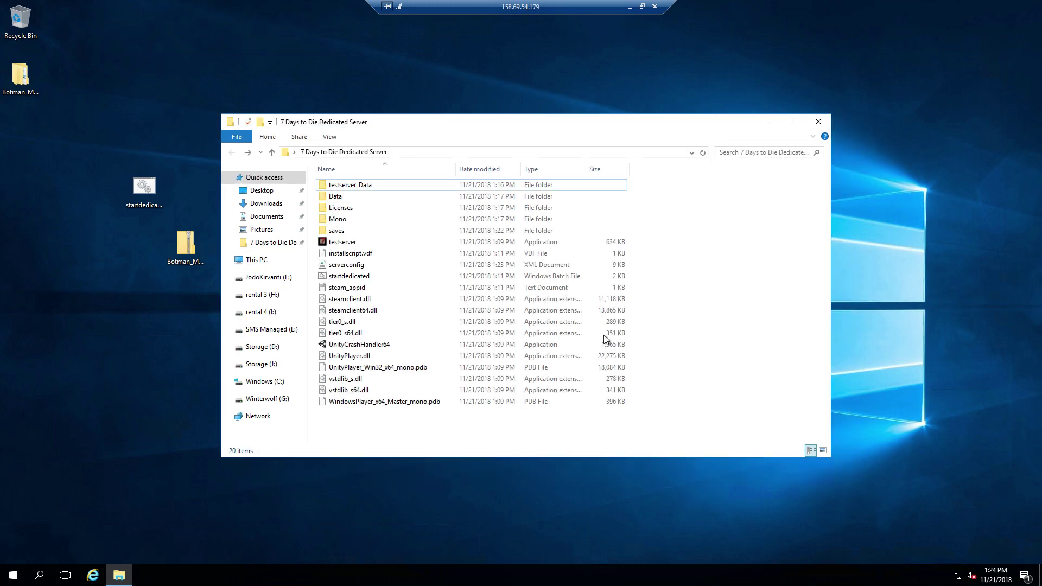
right_click(706, 272)
click(742, 349)
Copy the desktop startdedicated file into the server folder, replacing the existing one
click(727, 318)
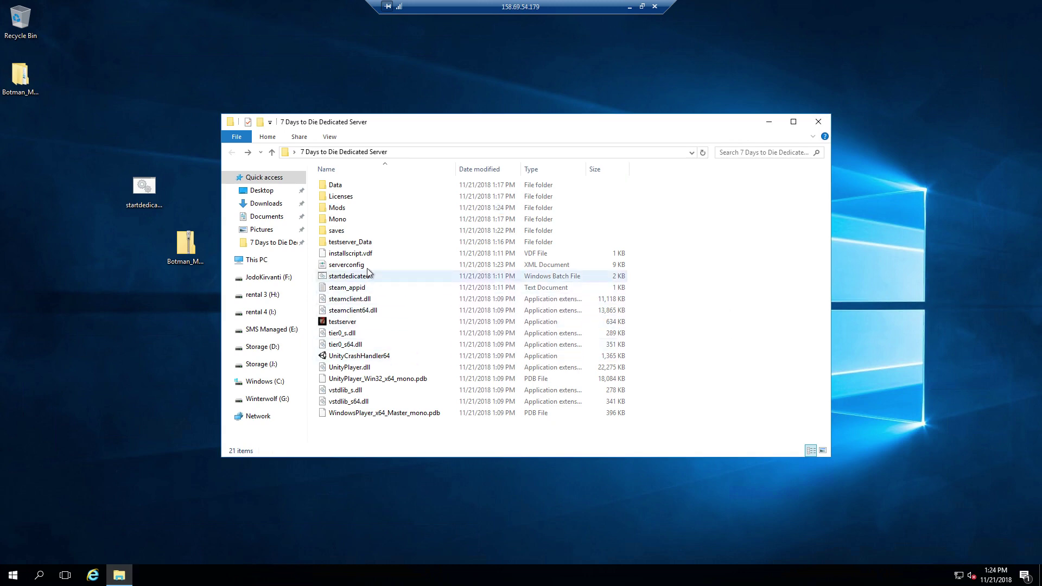
click(142, 188)
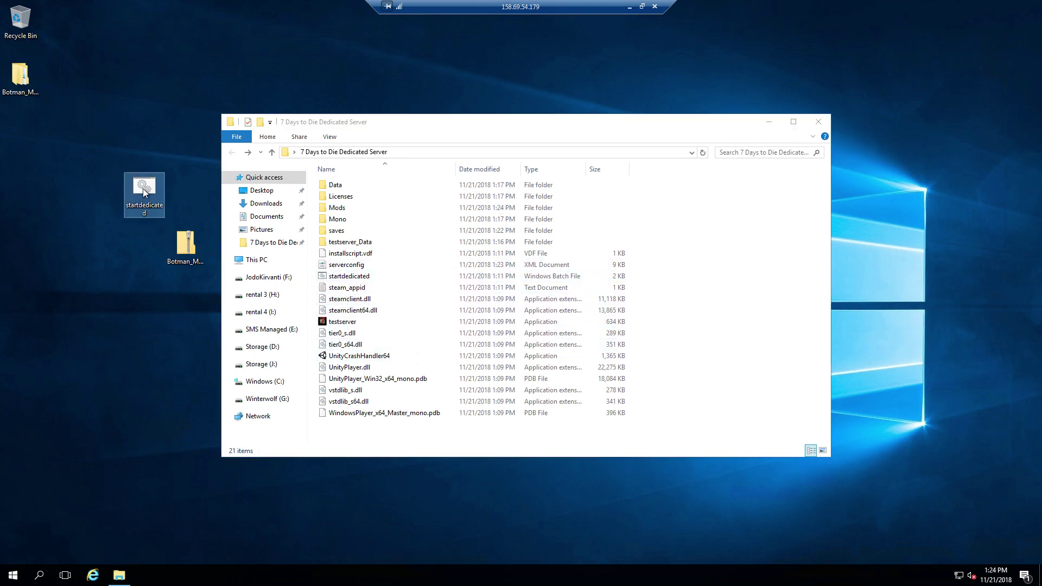
right_click(142, 187)
click(254, 352)
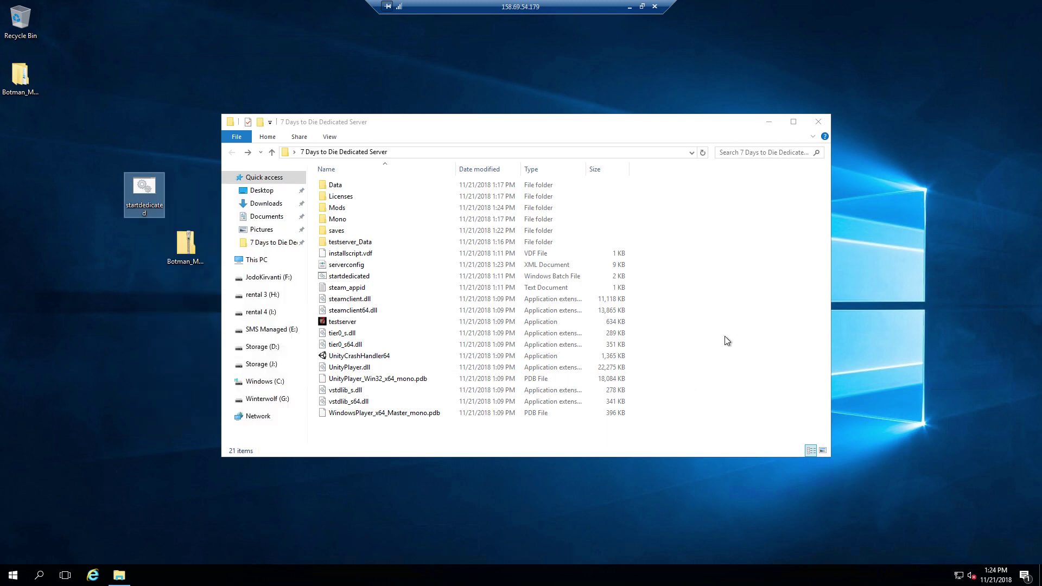
right_click(708, 336)
click(753, 405)
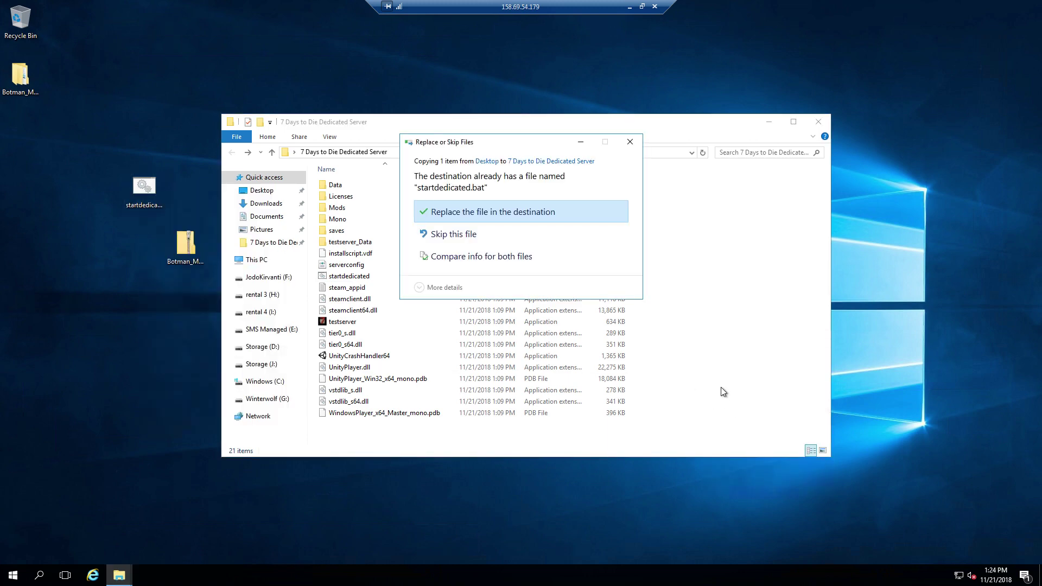
click(541, 219)
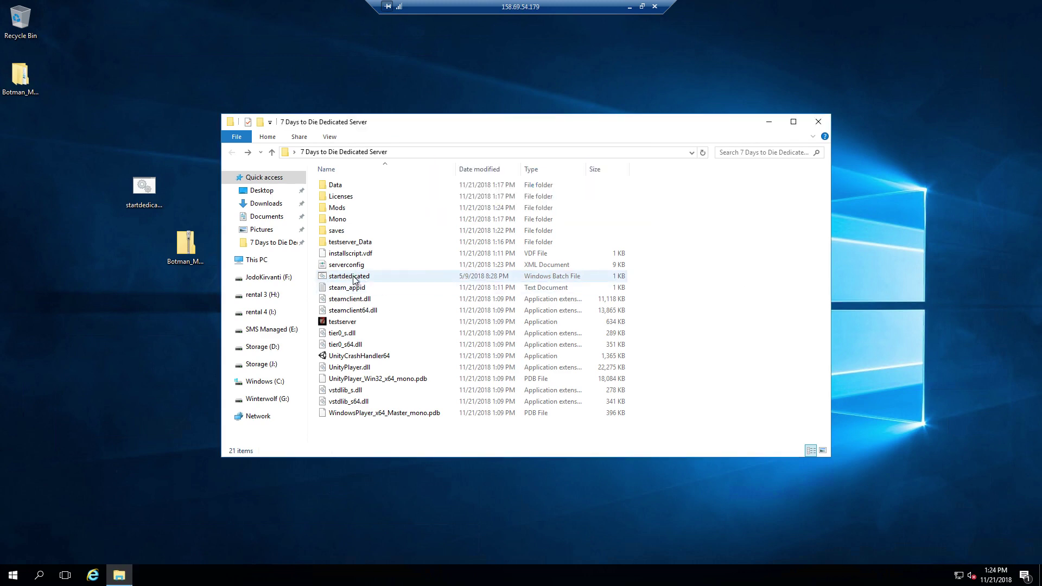
Copy the name testserver from the server application without renaming it
right_click(356, 322)
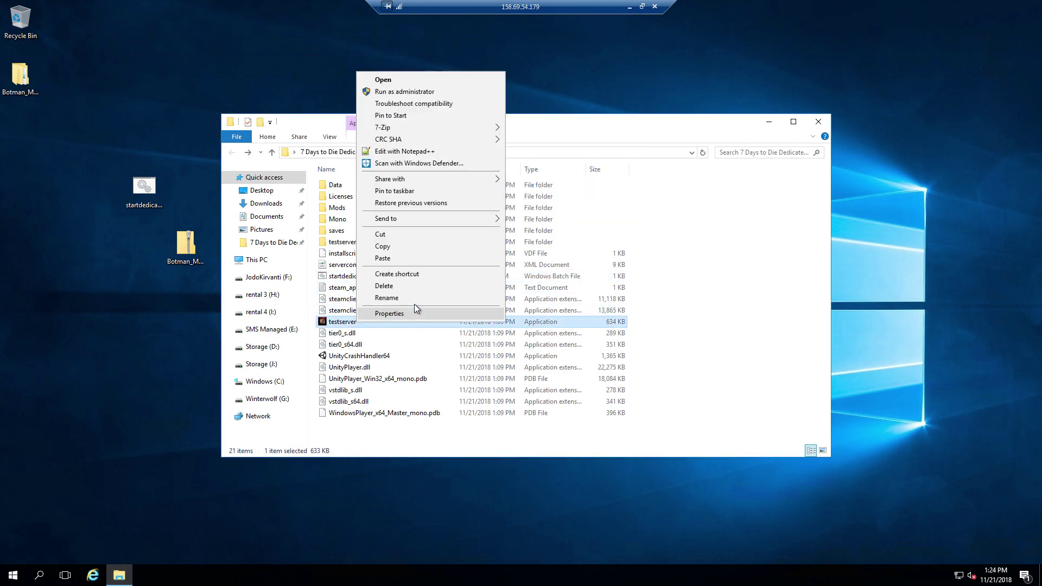
click(412, 302)
right_click(358, 322)
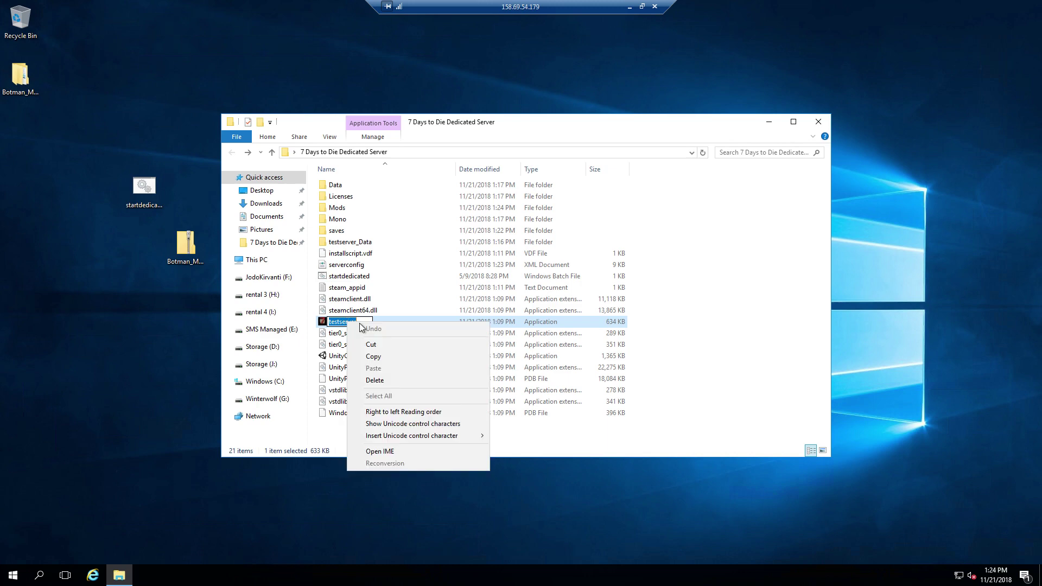
click(374, 357)
key(Escape)
Open startdedicated for editing in Notepad
click(366, 277)
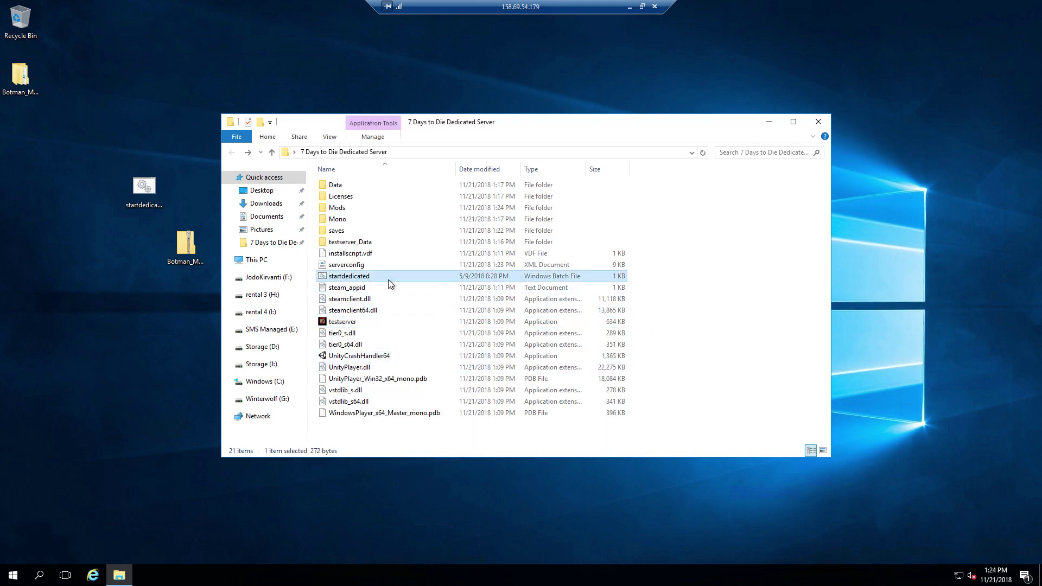
key(shift+F10)
click(396, 298)
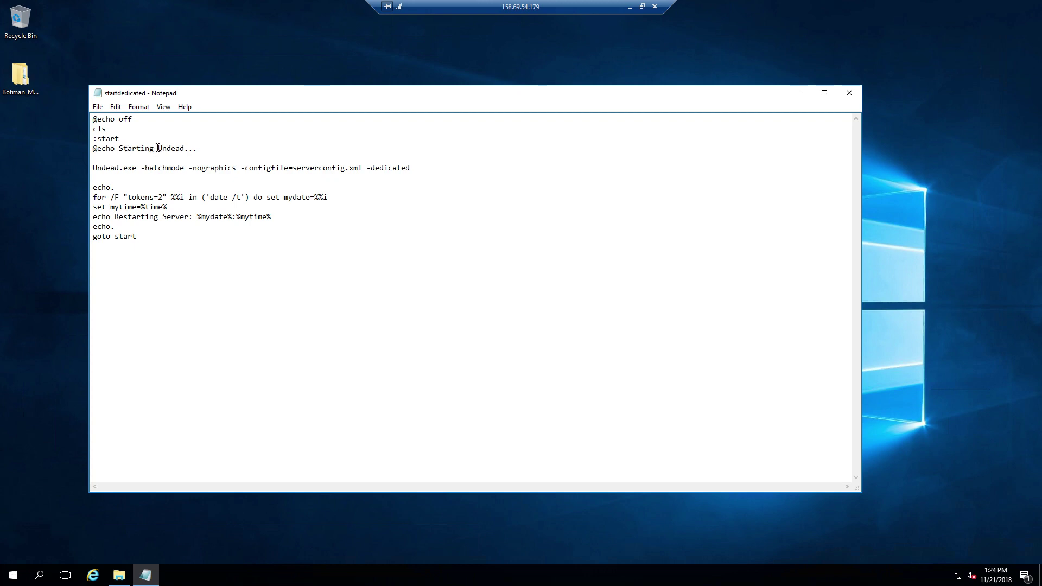
Replace Undead with testserver on the echo line and in Undead.exe
drag(157, 148, 184, 148)
right_click(183, 148)
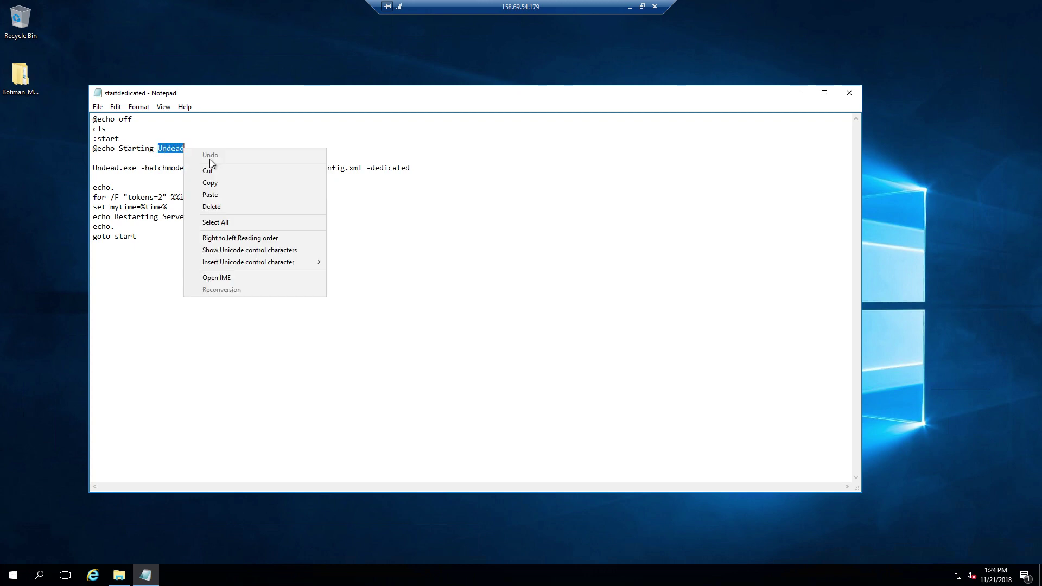
click(210, 195)
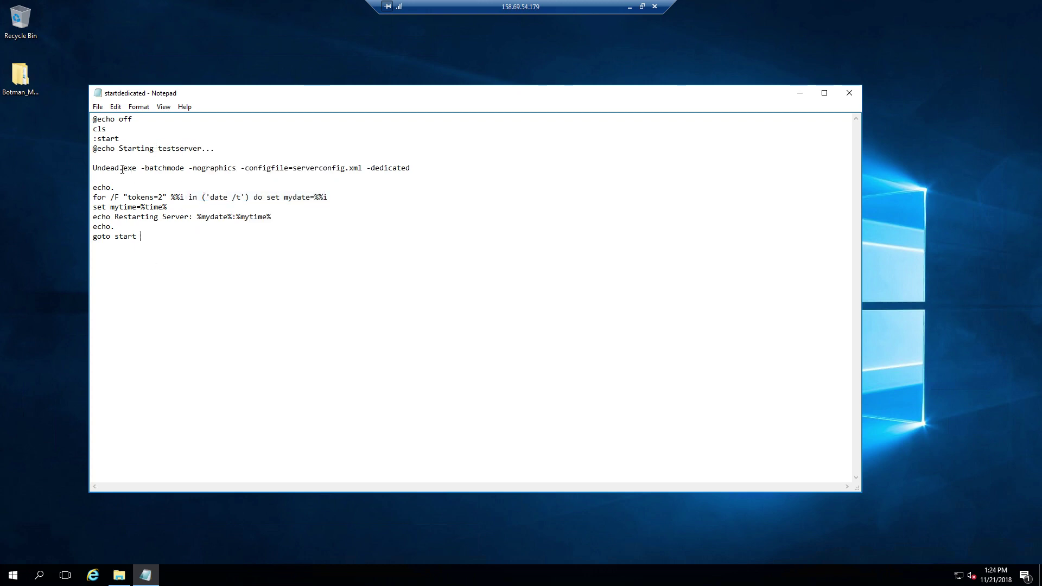
drag(120, 167, 94, 168)
right_click(103, 169)
click(134, 213)
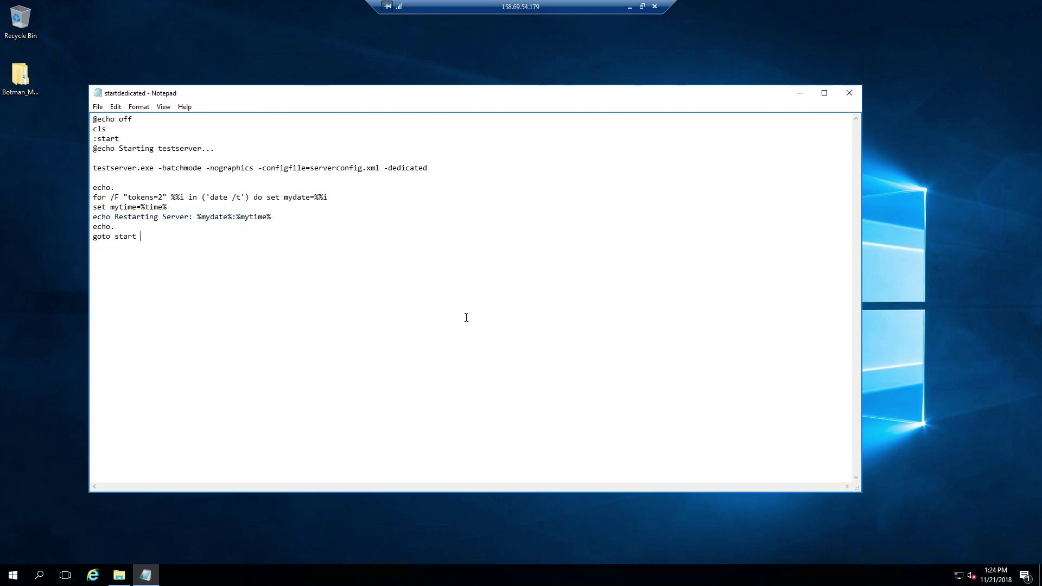
Close Notepad, saving the changes to startdedicated.bat
click(849, 93)
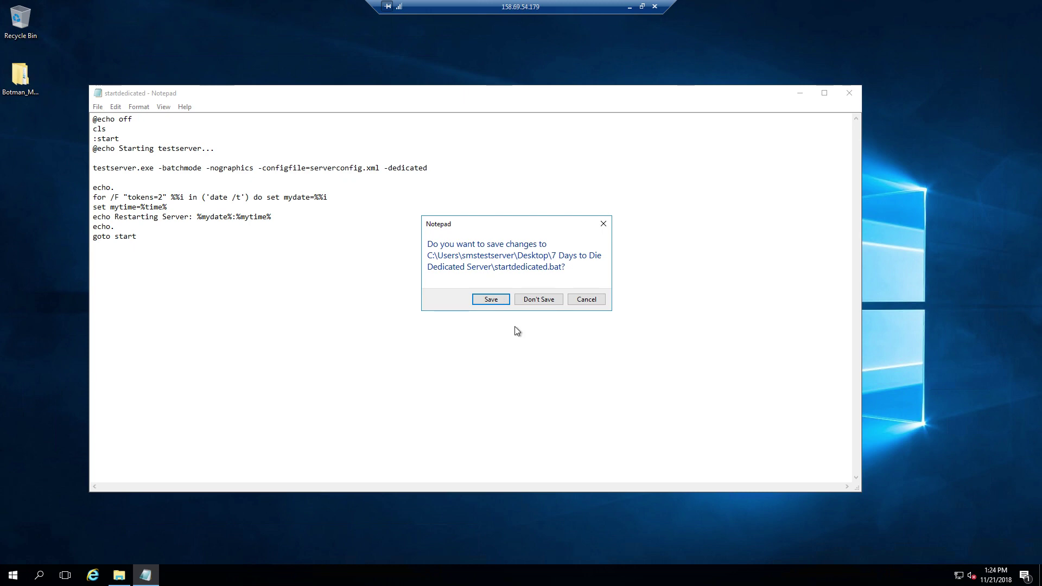
click(492, 299)
click(773, 350)
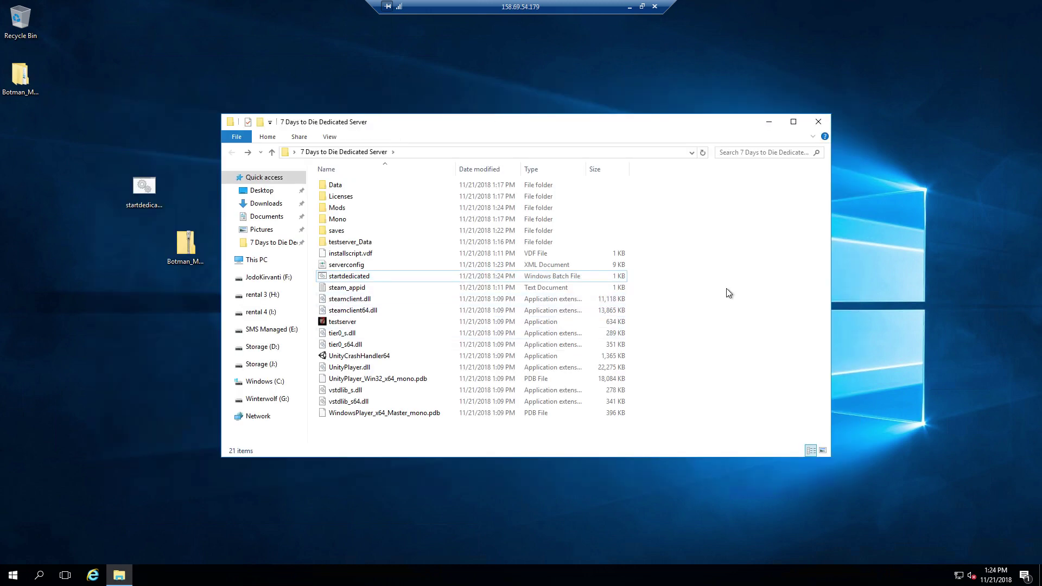
Create a new rich text document named port ranges on the desktop
right_click(121, 362)
mouse_move(145, 440)
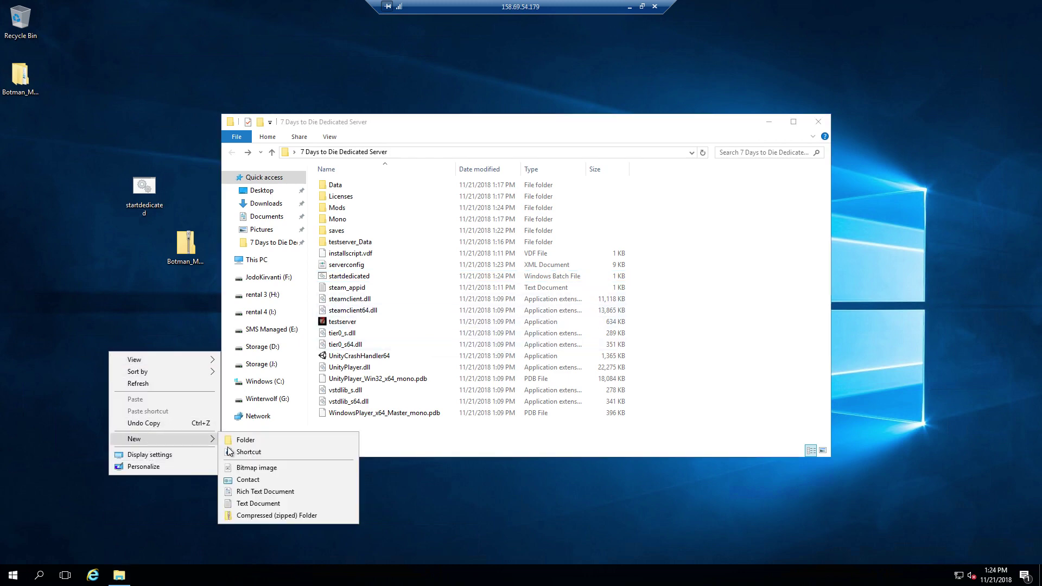
click(262, 491)
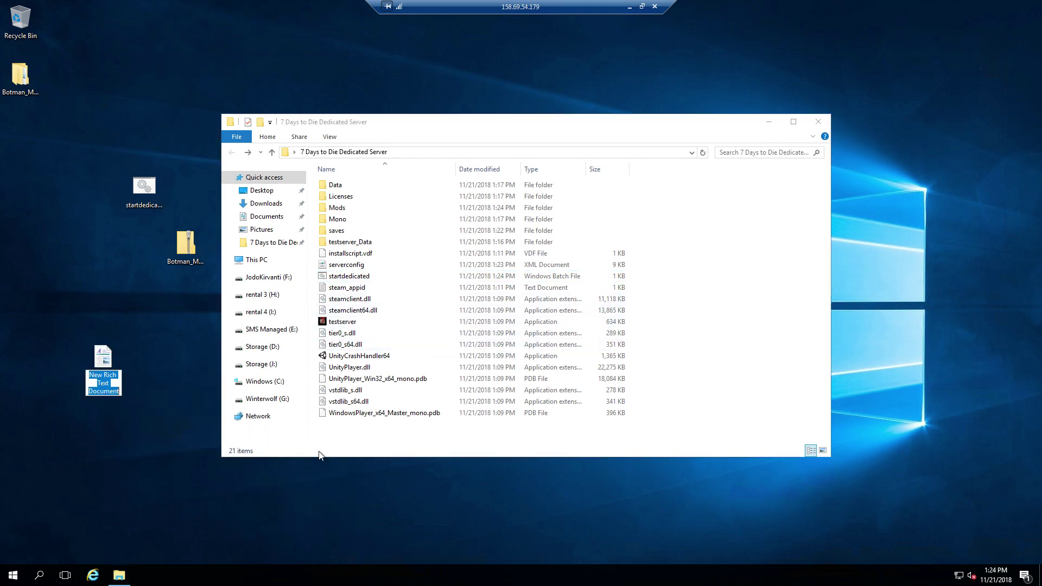
text(port )
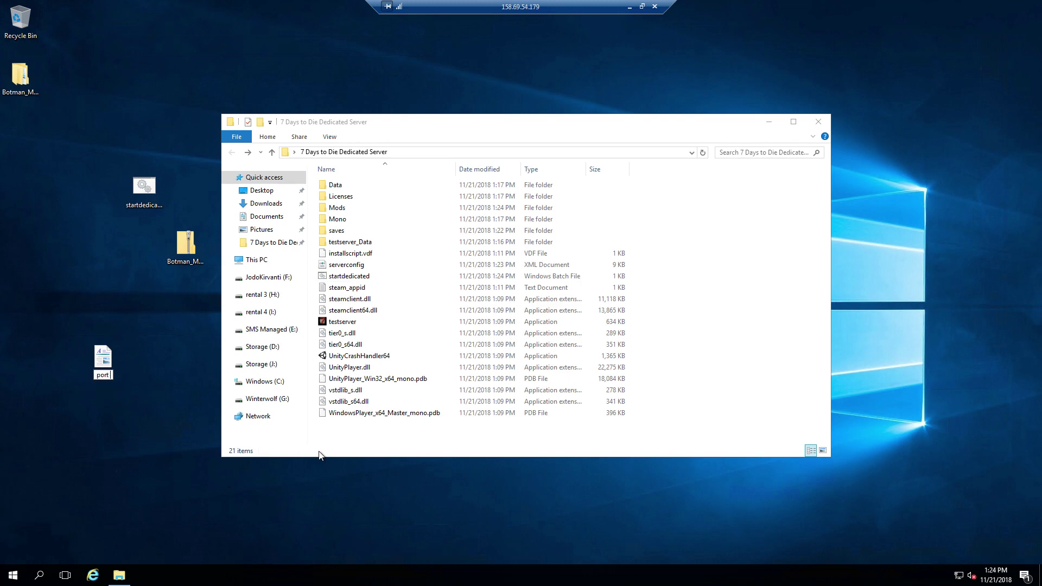
text(ranges)
key(Return)
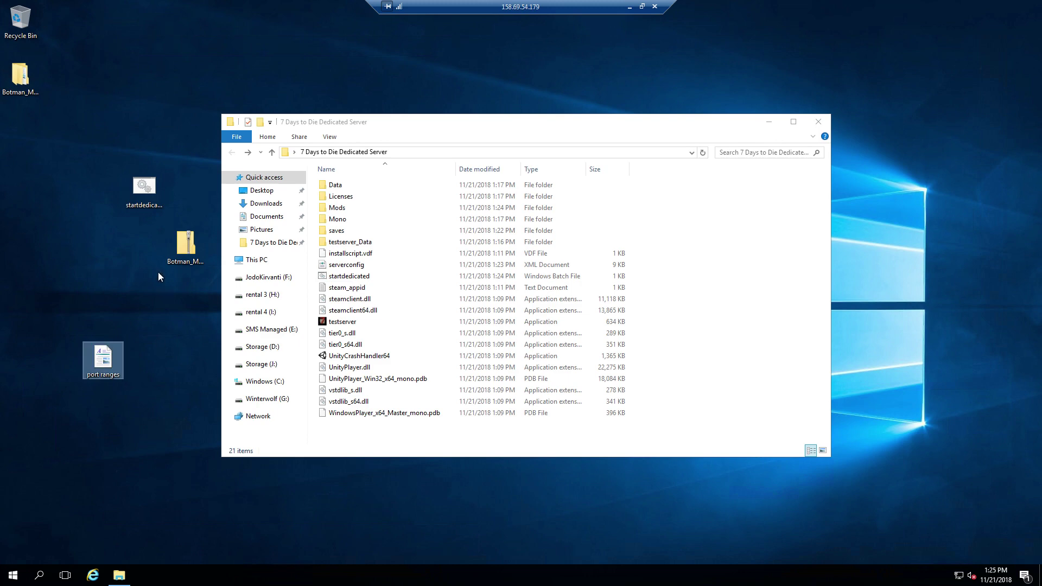
Copy the ServerPort value 26910 from serverconfig, then close it unchanged
click(358, 266)
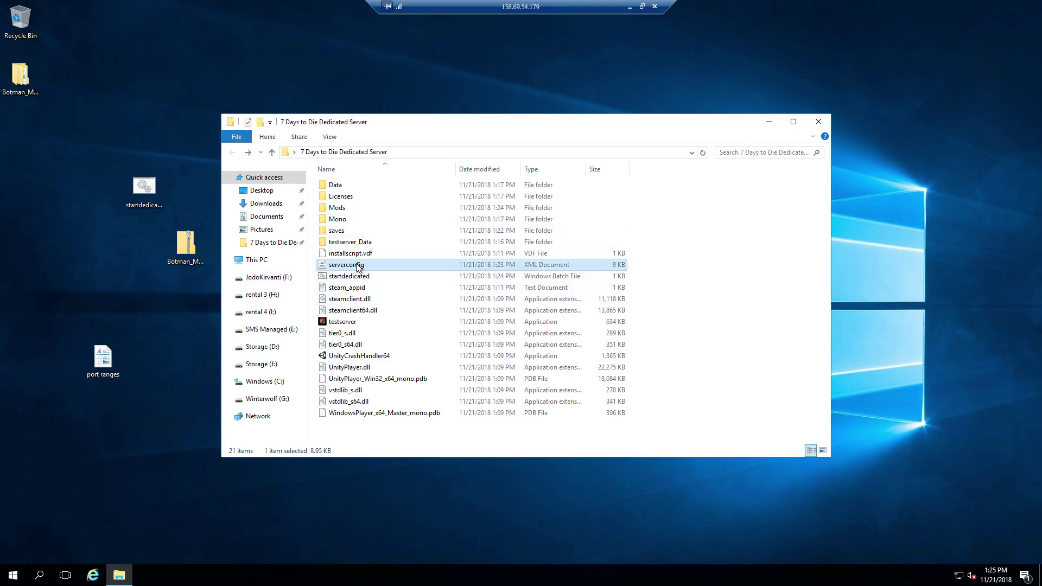
right_click(358, 266)
click(392, 285)
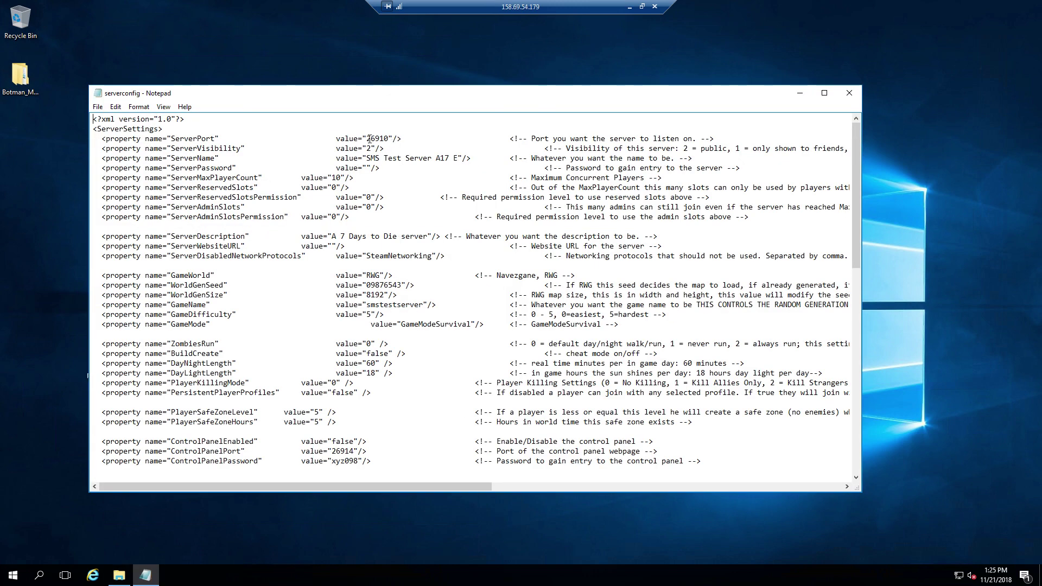
drag(368, 139, 388, 139)
right_click(387, 137)
click(422, 175)
click(849, 92)
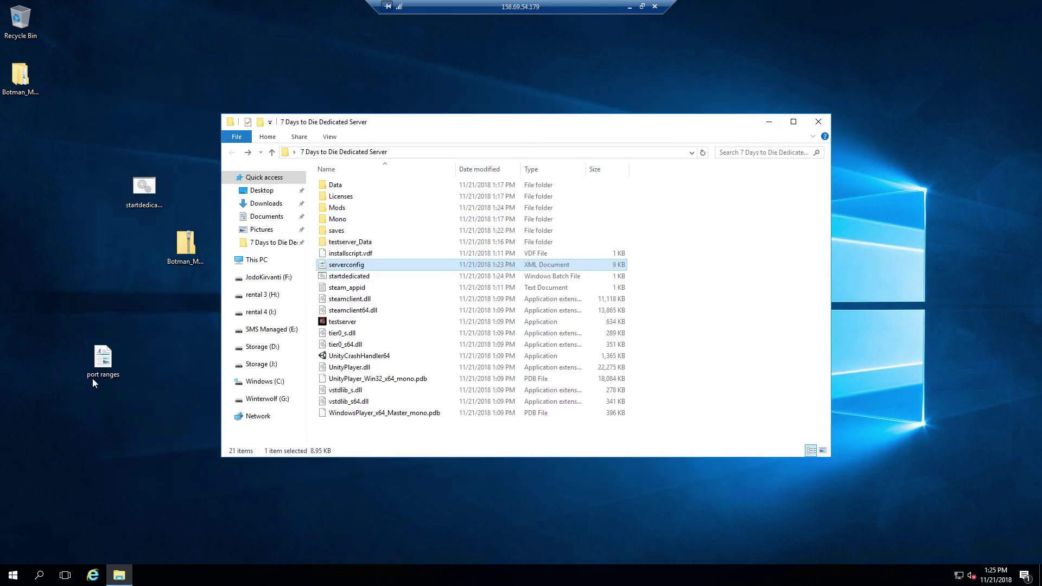
double_click(121, 365)
right_click(390, 310)
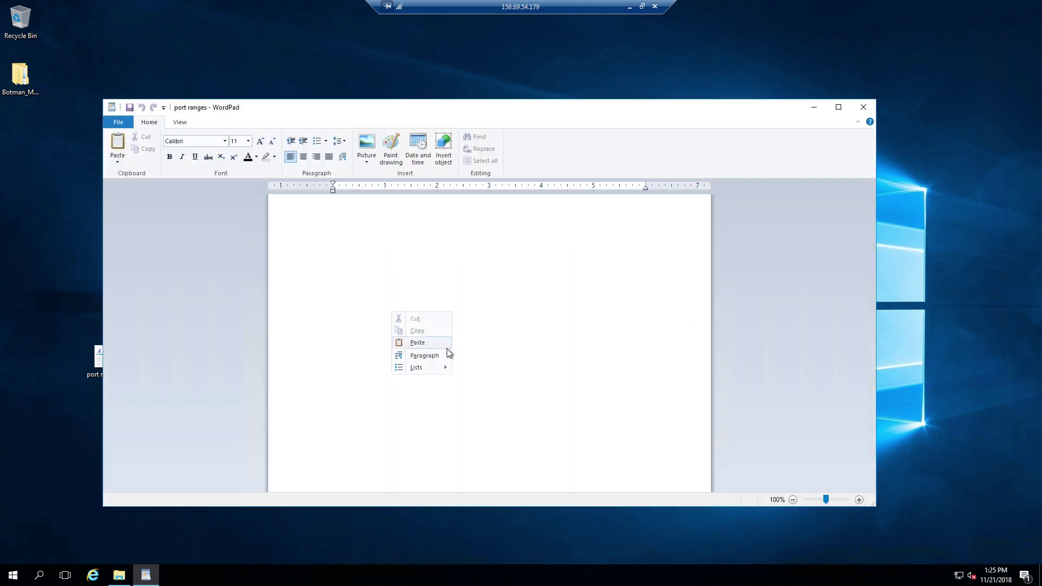
key(Return)
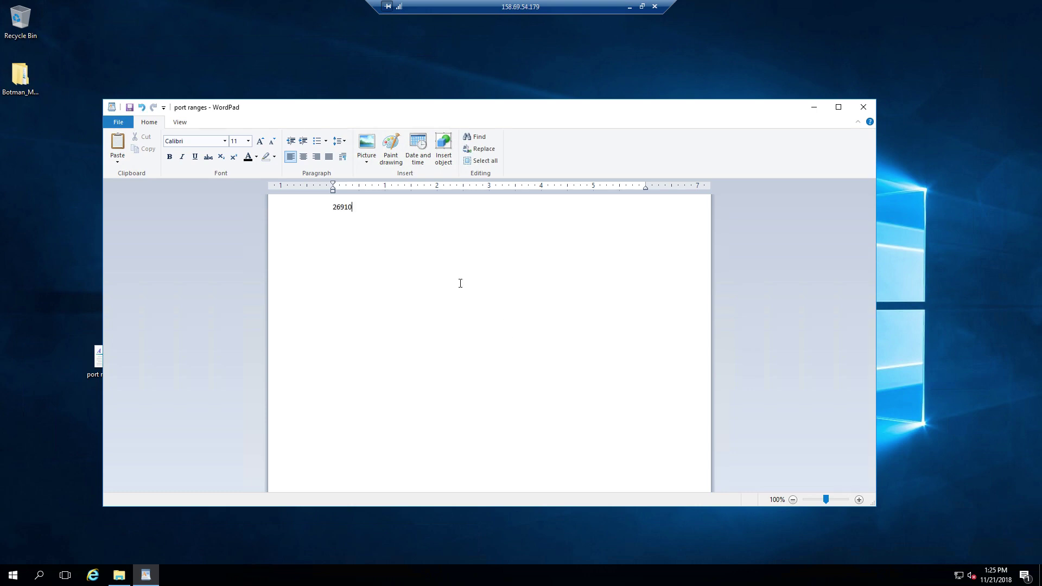
text(-)
key(ctrl+v)
Copy the server name SMS Test Server A17 E from serverconfig
click(813, 110)
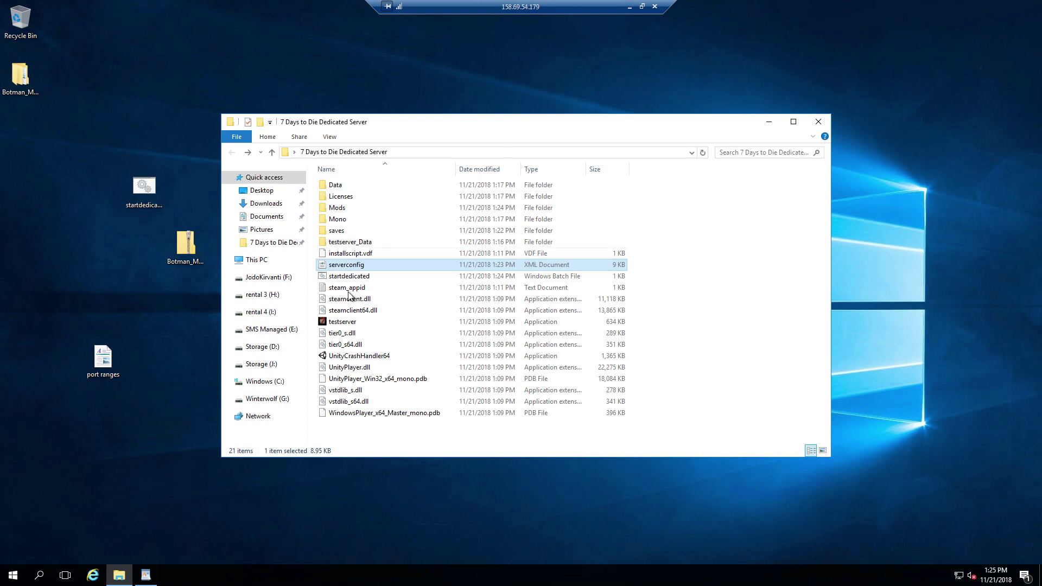
right_click(357, 264)
click(410, 283)
drag(367, 159, 457, 158)
right_click(458, 158)
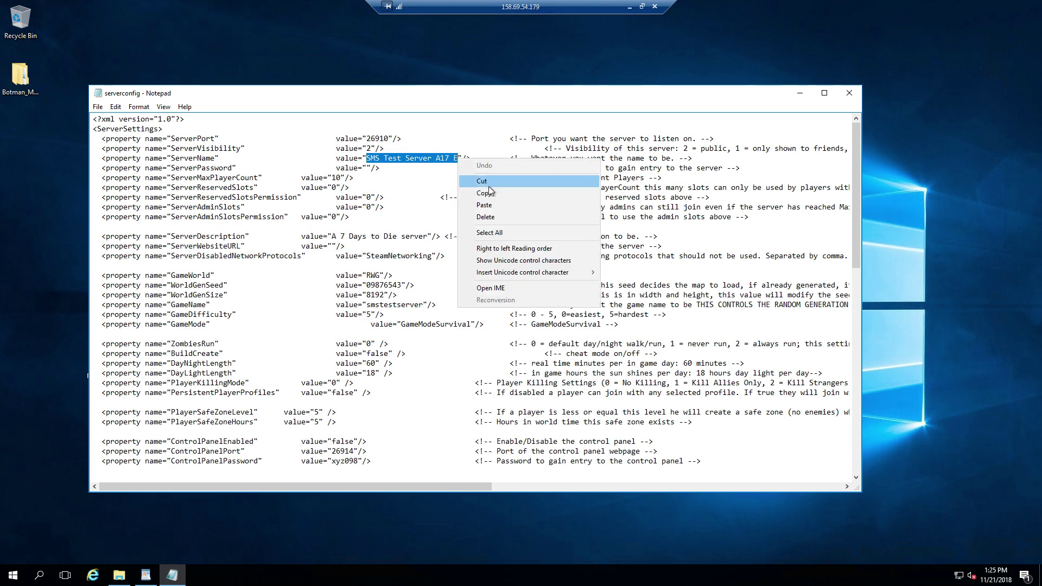
click(491, 192)
Add the line SMS Test Server A17 E above the port range in the notes
click(145, 574)
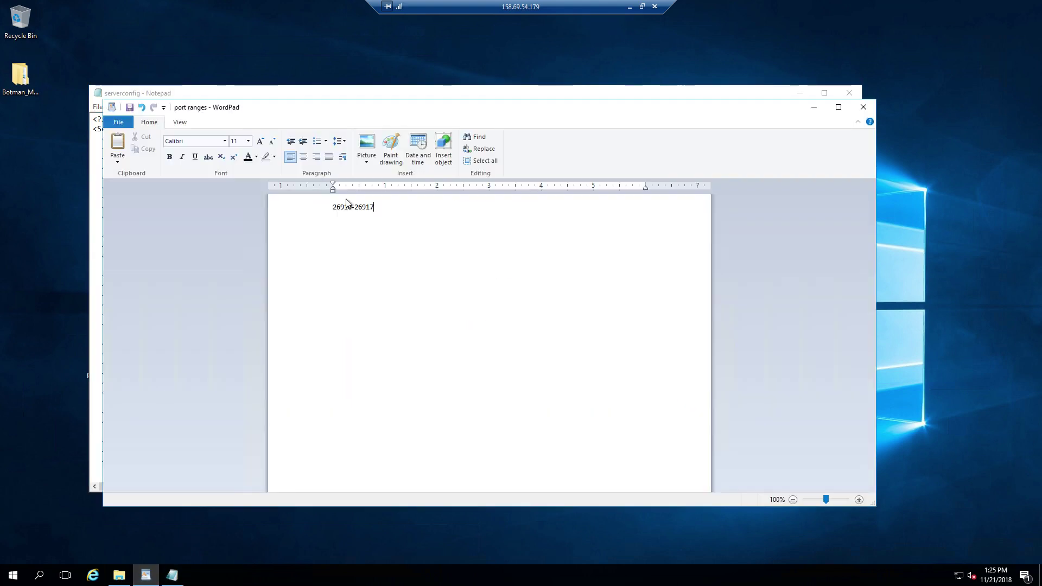
click(330, 212)
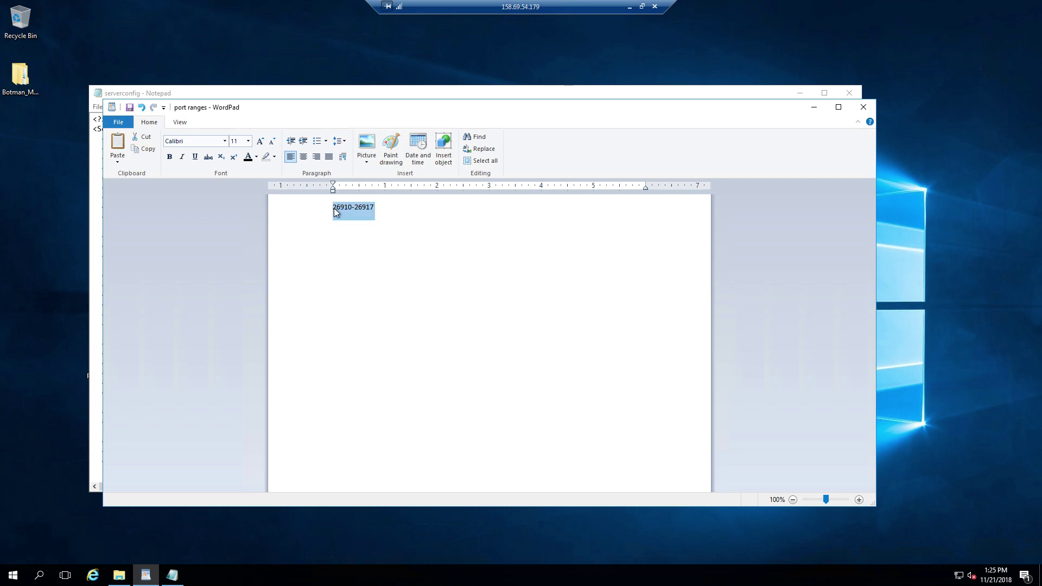
key(Left)
key(Return)
key(Return)
key(Return)
key(Return)
key(Return)
key(Return)
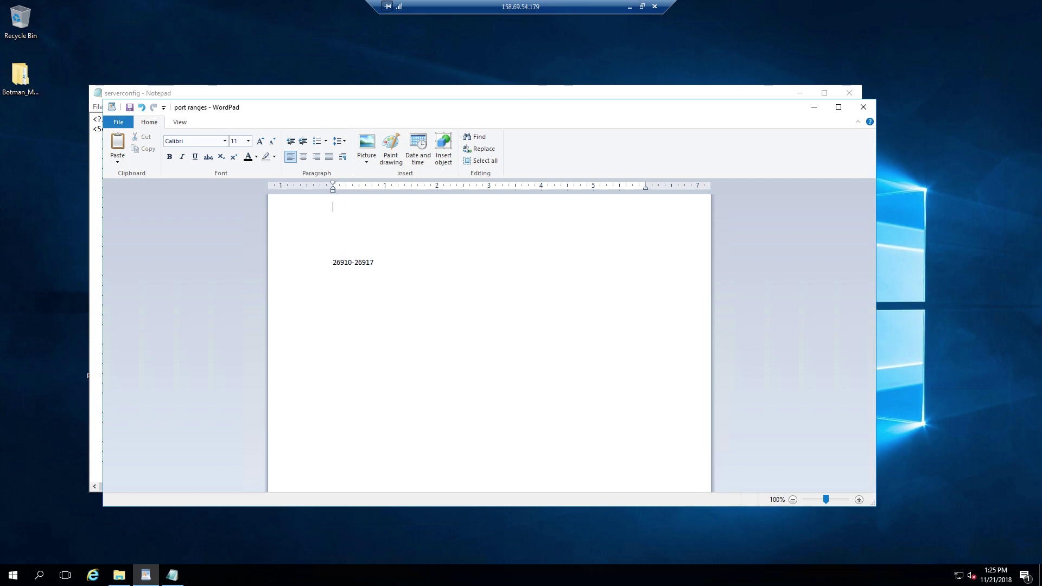
text(SMS Test Server A17 E)
key(Return)
key(Return)
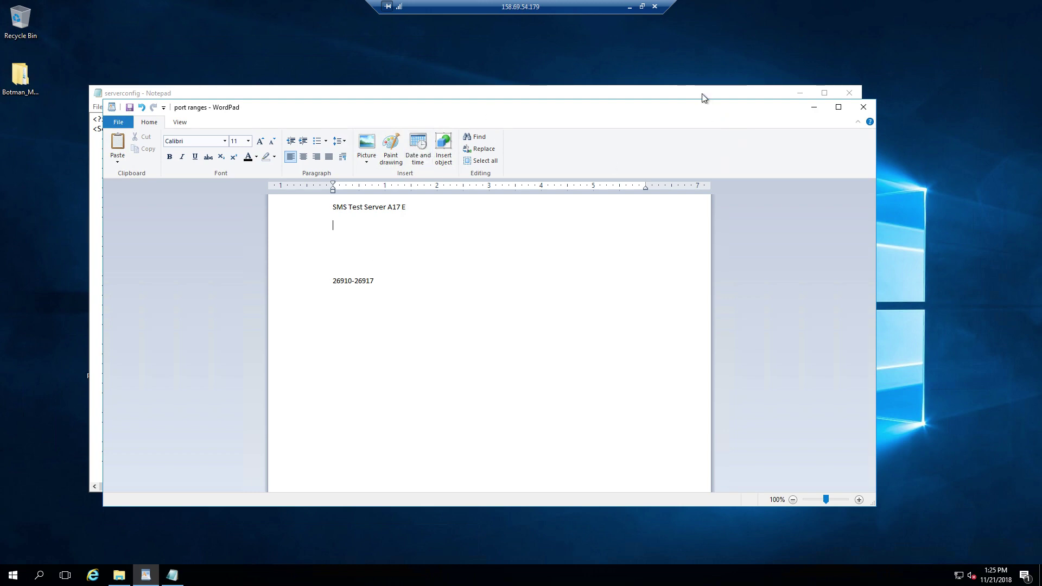
Add a Port: 26910 line below the server name using the copied port
click(702, 94)
drag(366, 138, 388, 139)
right_click(388, 138)
click(413, 173)
click(871, 194)
click(444, 218)
key(Return)
key(Return)
key(ctrl+v)
click(332, 244)
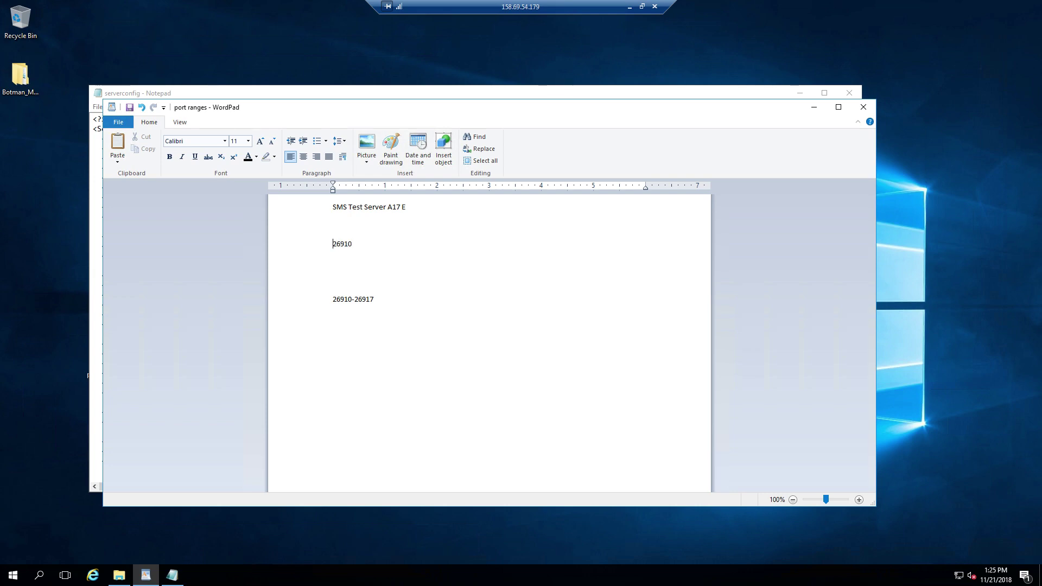
text(Port:)
Add the server's Ip line, a Port Ranges heading and a Telnet heading
click(354, 230)
text(Ip: 158.69.54.179 Port: 26910  Port Ranges)
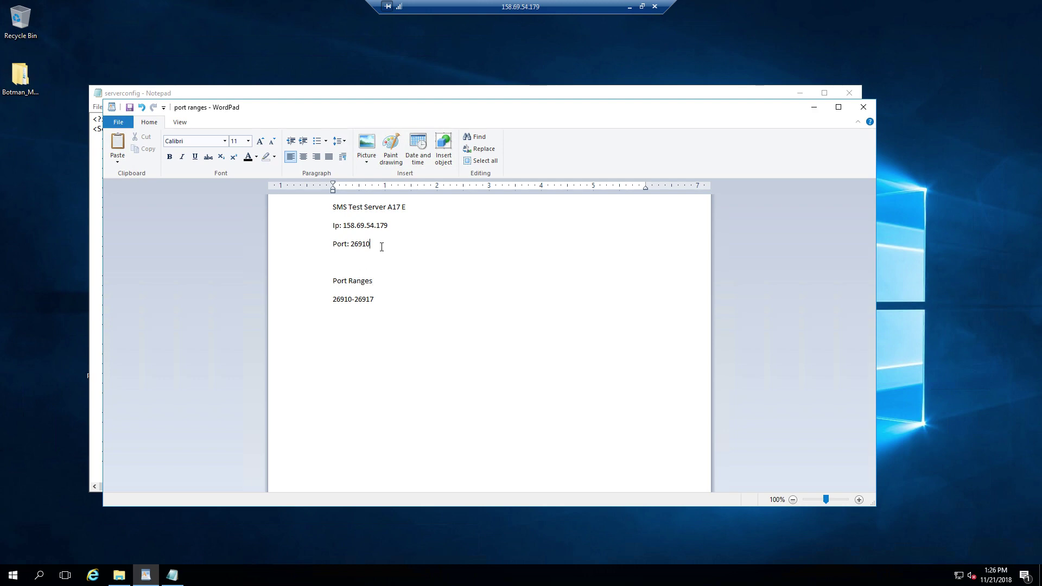
key(Return)
key(Return)
text(Telnet)
key(Return)
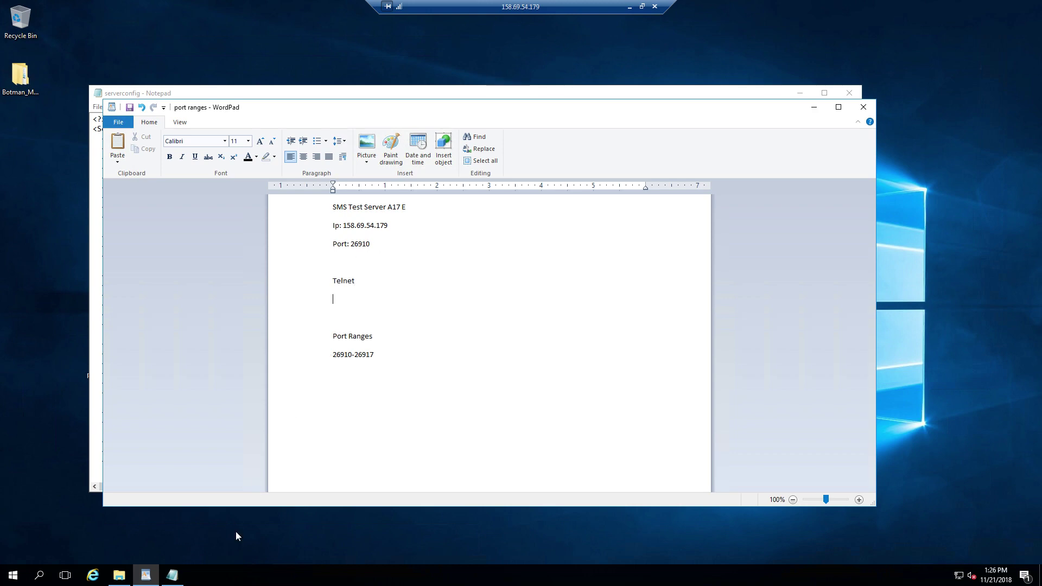
Copy the TelnetPort value 26912 from serverconfig into the WordPad notes under Telnet
click(172, 575)
click(441, 393)
scroll(436, 394, down, 4)
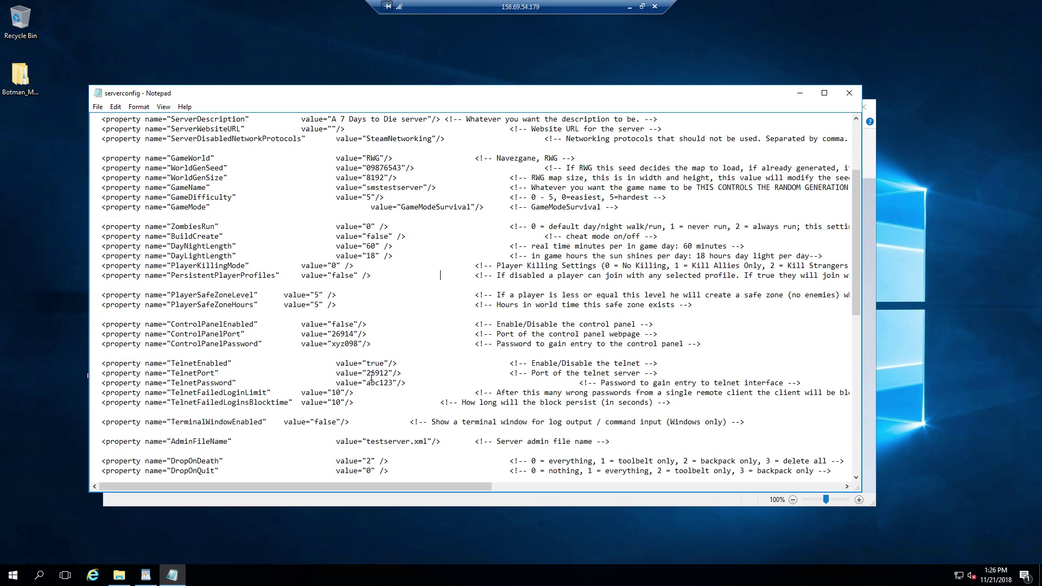
drag(367, 373, 391, 372)
right_click(390, 372)
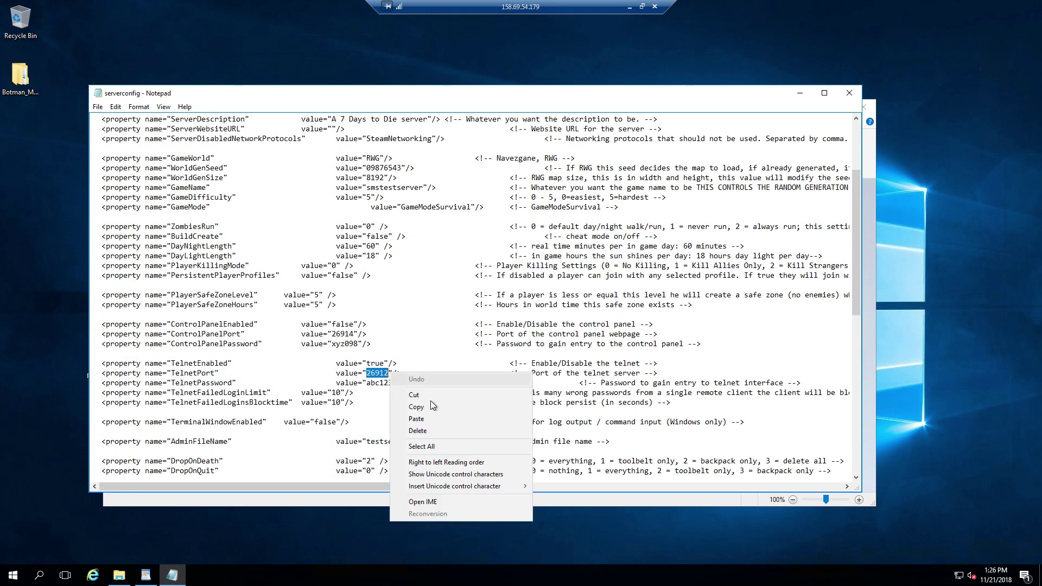
click(432, 408)
click(370, 504)
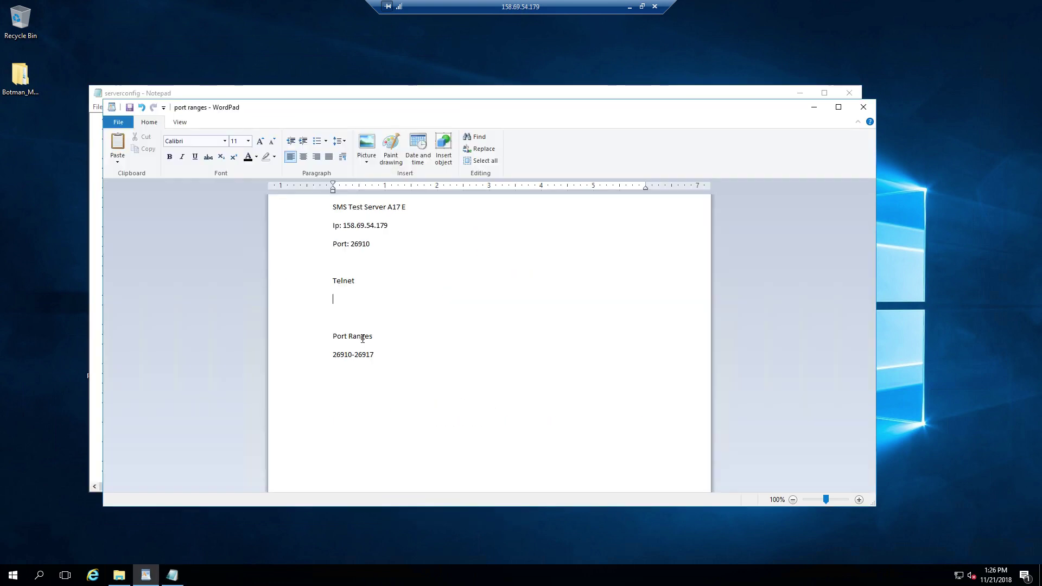
right_click(352, 297)
click(389, 330)
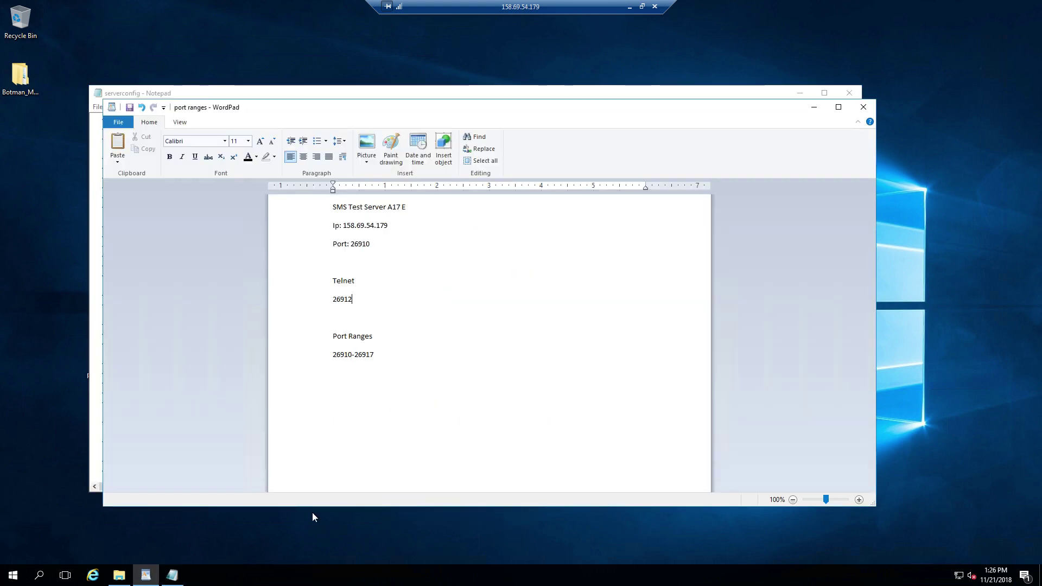
Paste the telnet password below 26912 and retitle the heading 'Port Ranges for firewalls'
click(97, 410)
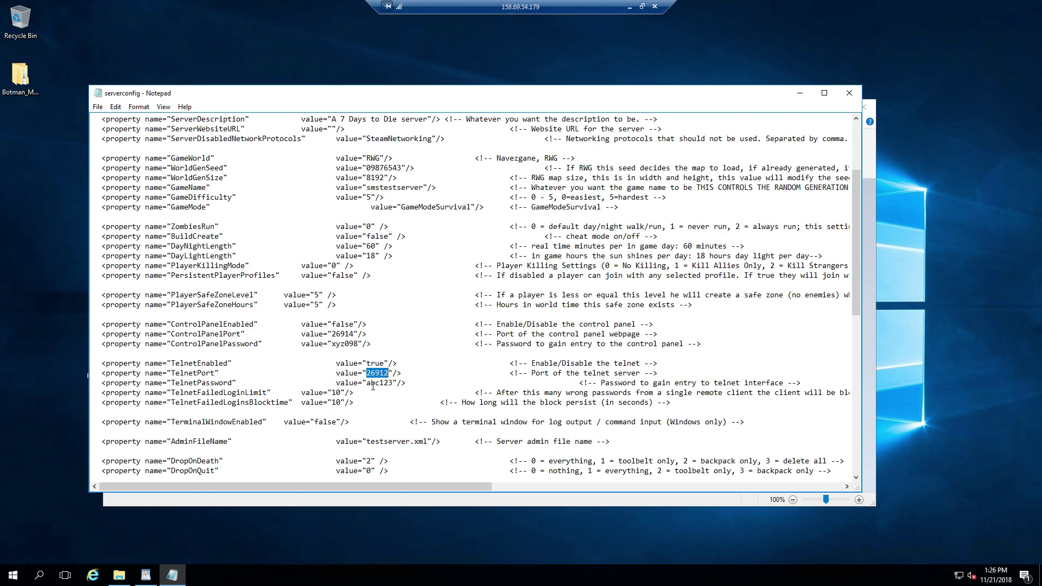
drag(367, 383, 393, 383)
right_click(394, 383)
click(424, 421)
click(375, 500)
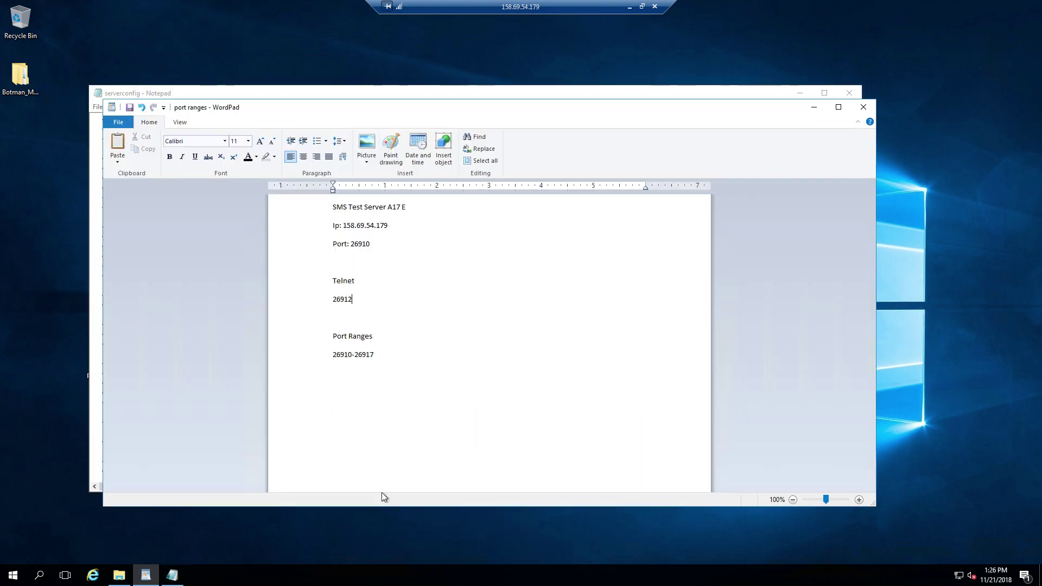
right_click(349, 316)
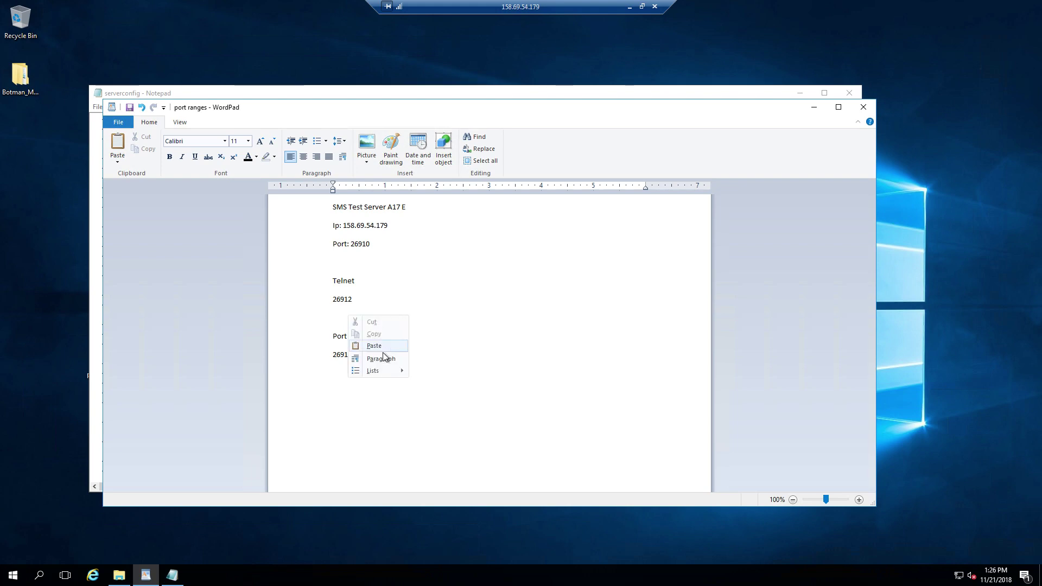
click(382, 347)
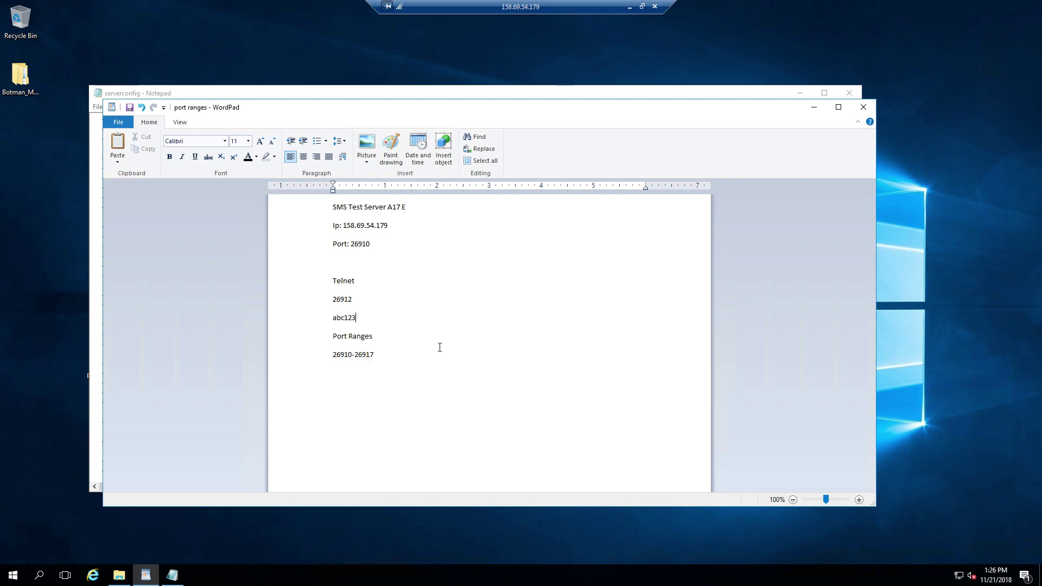
key(Return)
key(Return)
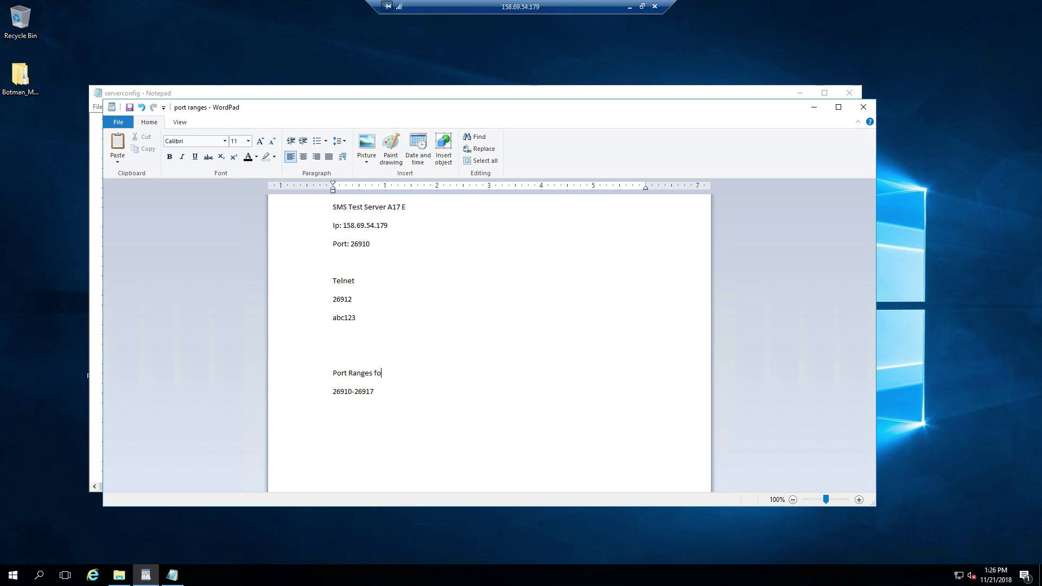
text(rewalls)
click(560, 363)
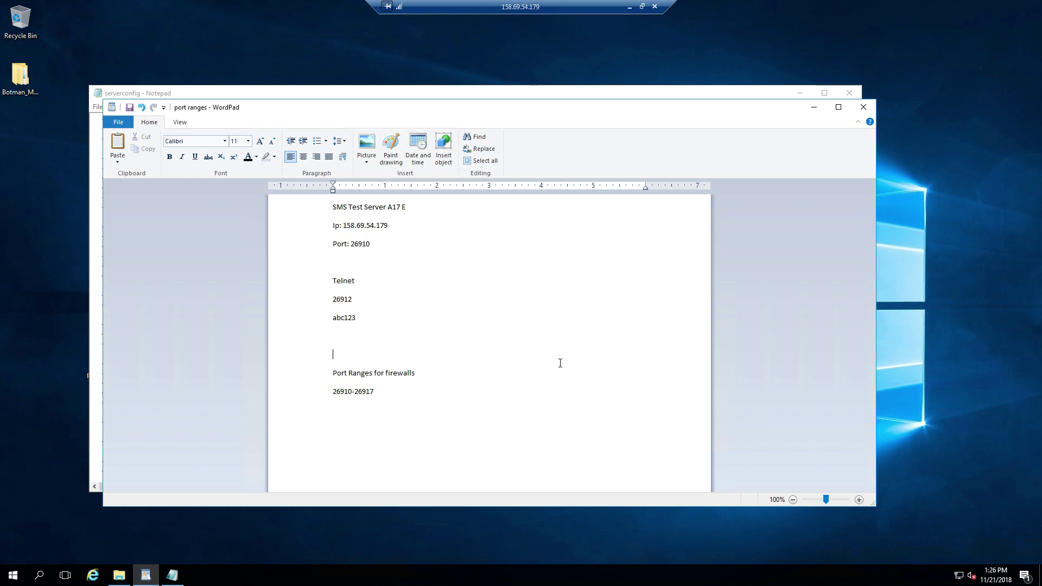
click(862, 109)
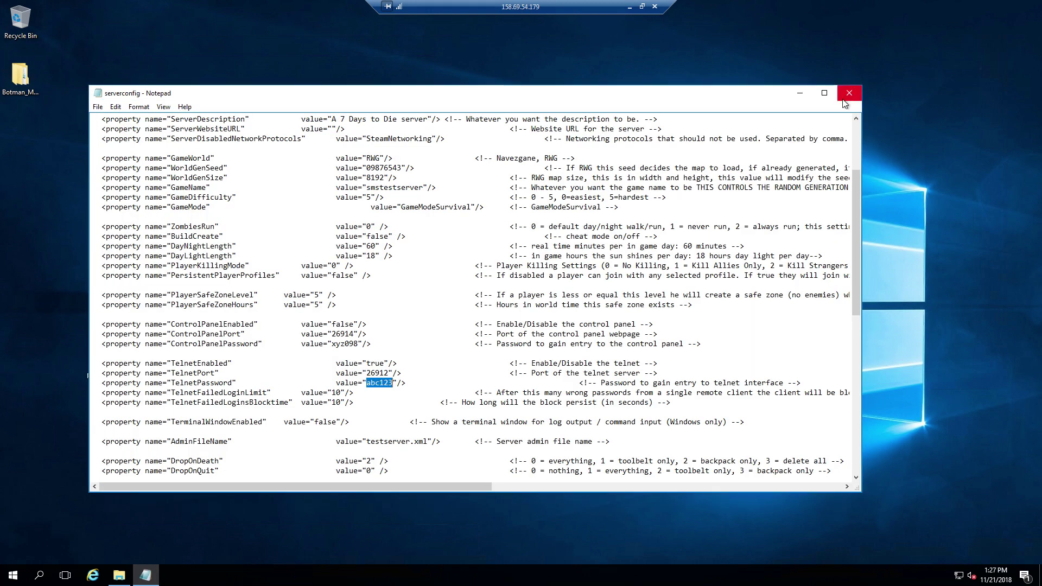
scroll(593, 414, down, 17)
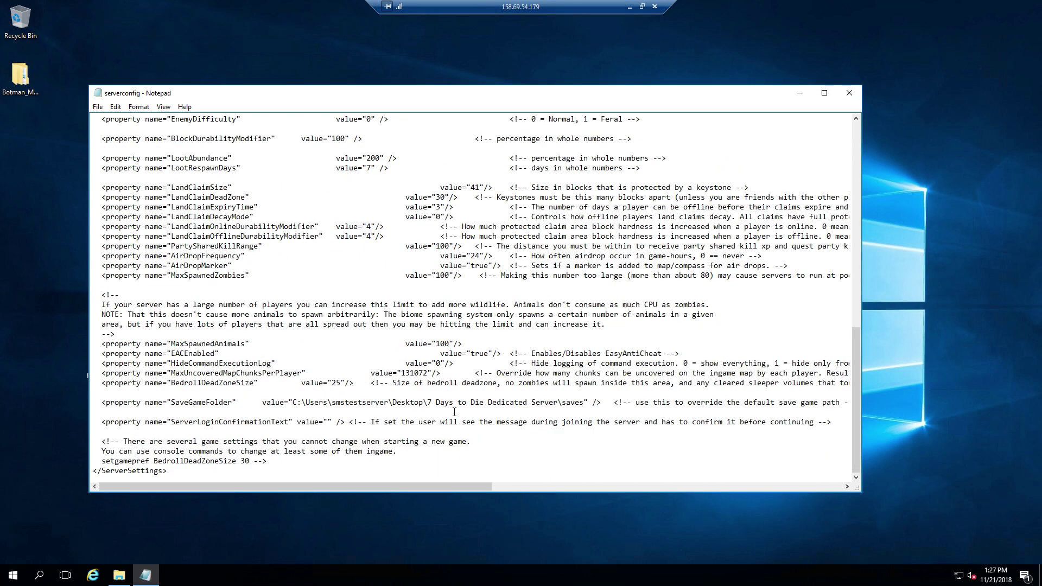
scroll(507, 433, up, 15)
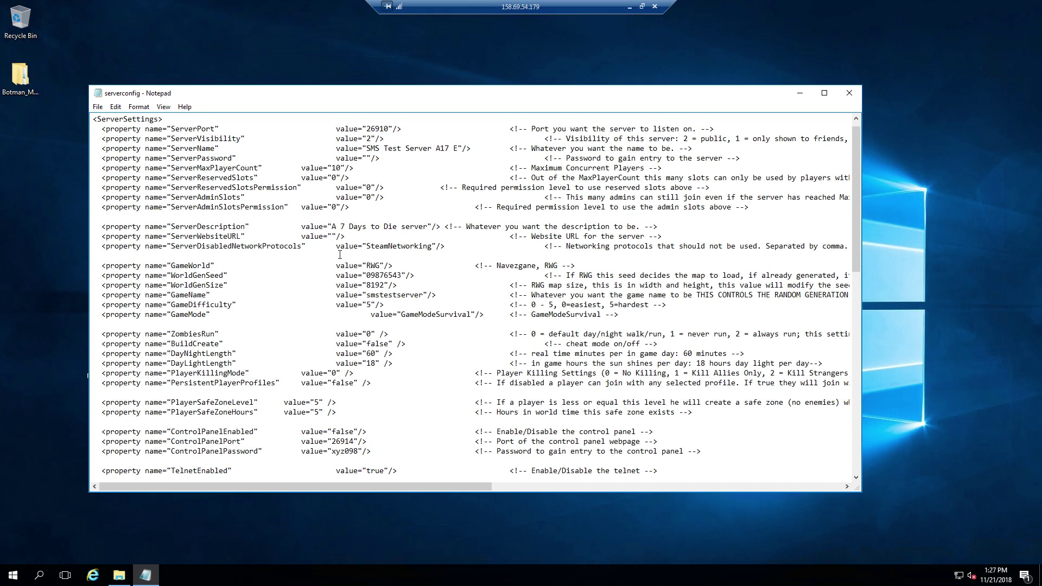
click(333, 237)
text(www.some)
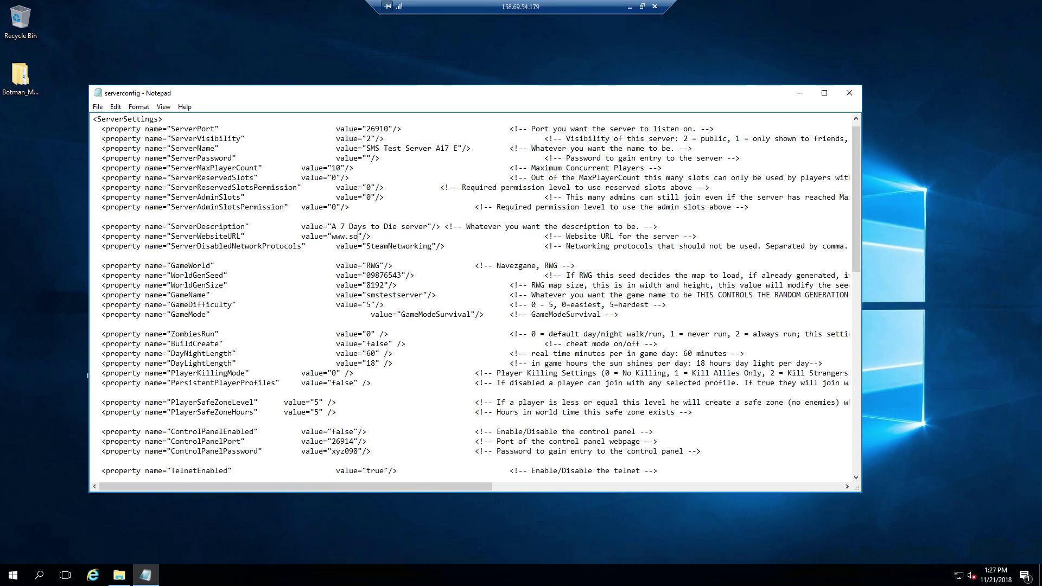
text(thingmorese)
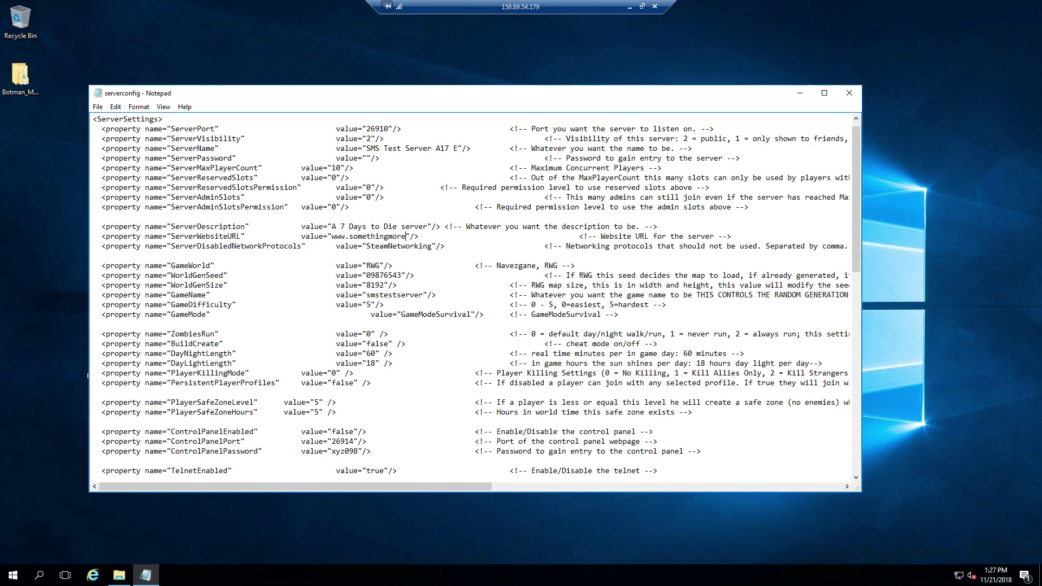
text(rious.com)
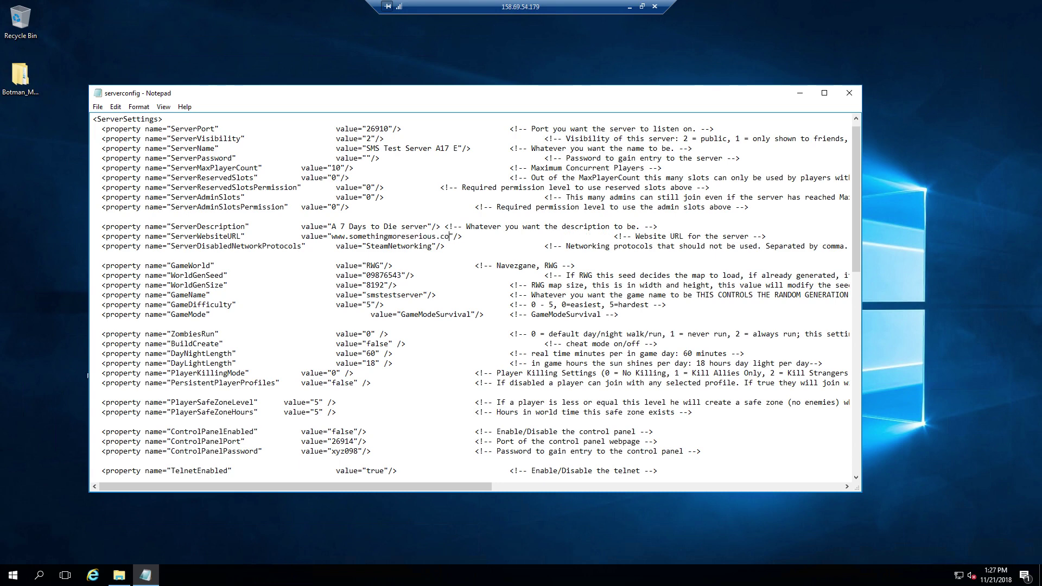
Begin replacing the ServerDescription '7 Days to Die server' with 'SM'
drag(340, 226, 427, 230)
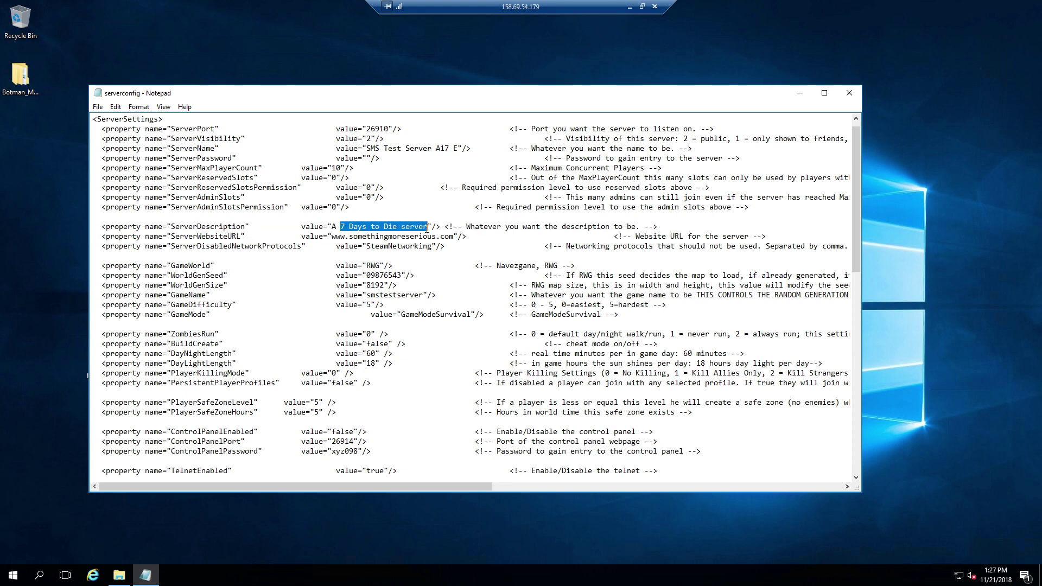
text(SM)
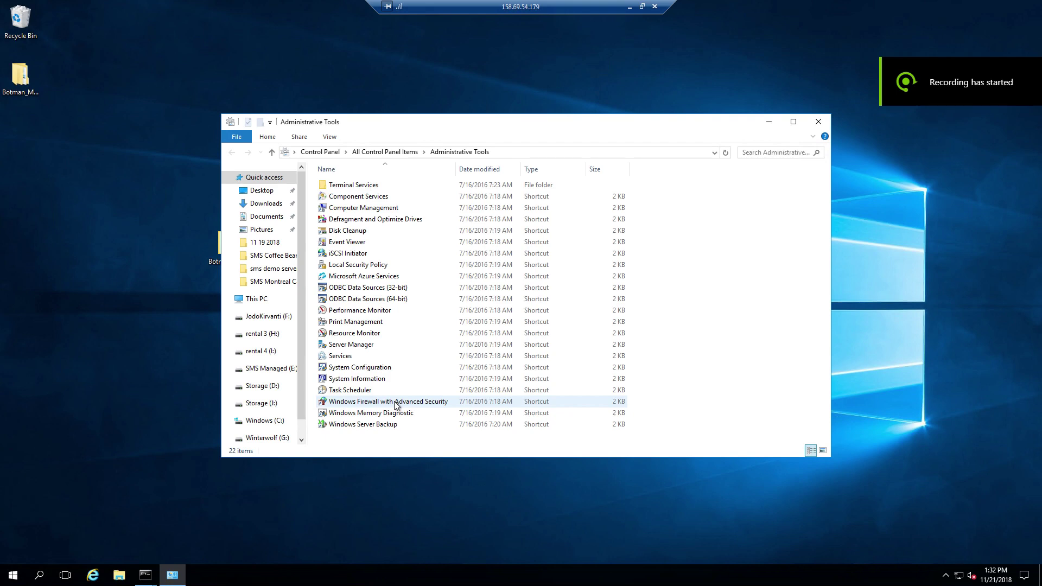
click(394, 404)
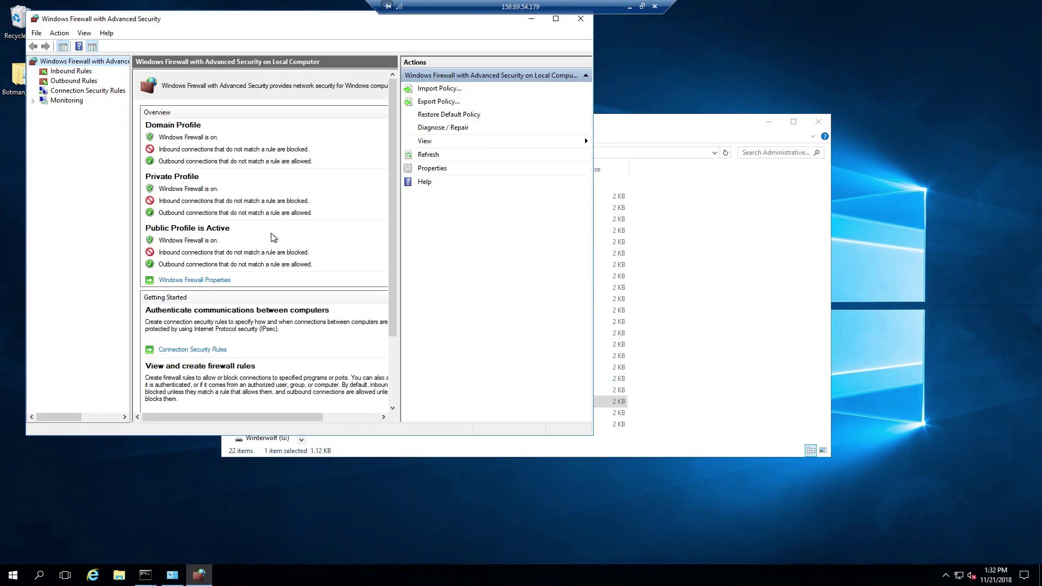
click(79, 74)
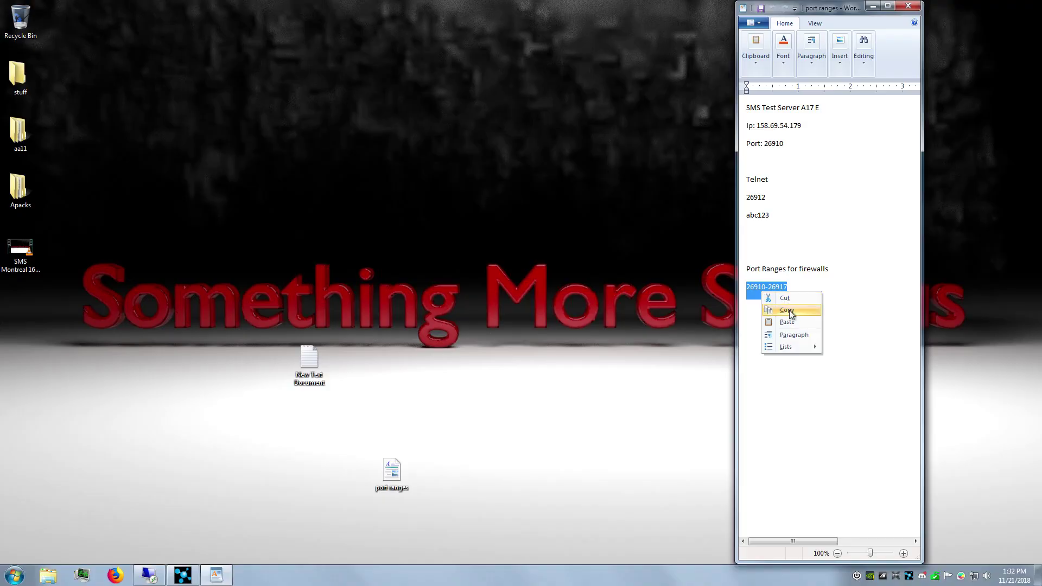
click(798, 307)
click(145, 576)
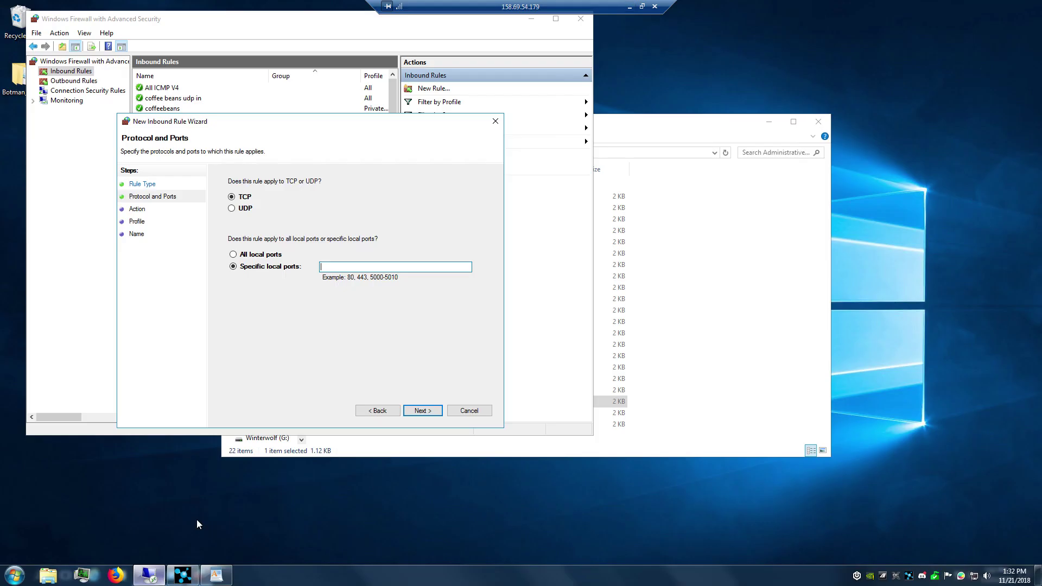
right_click(383, 266)
click(408, 313)
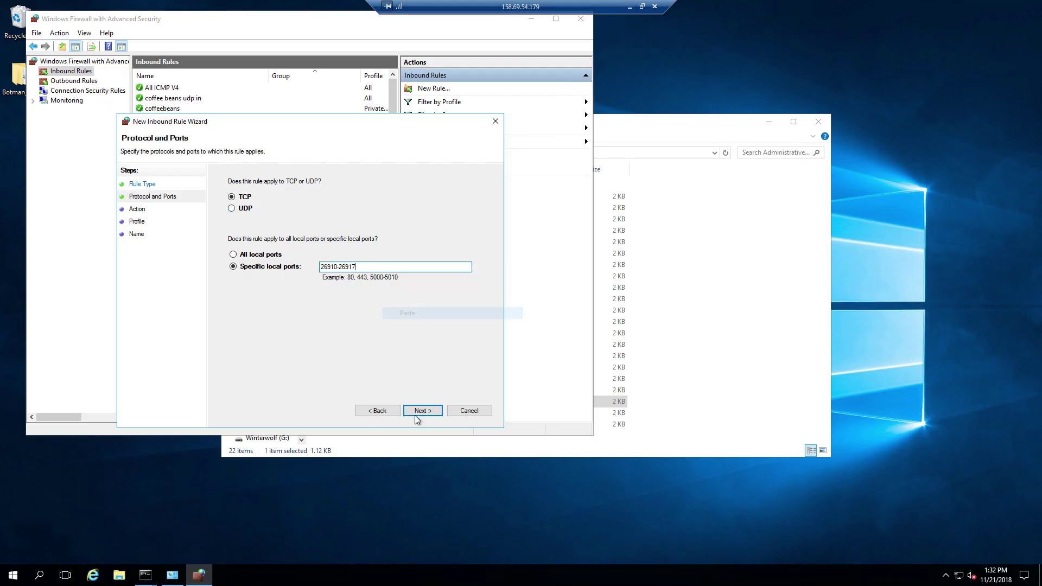
click(422, 410)
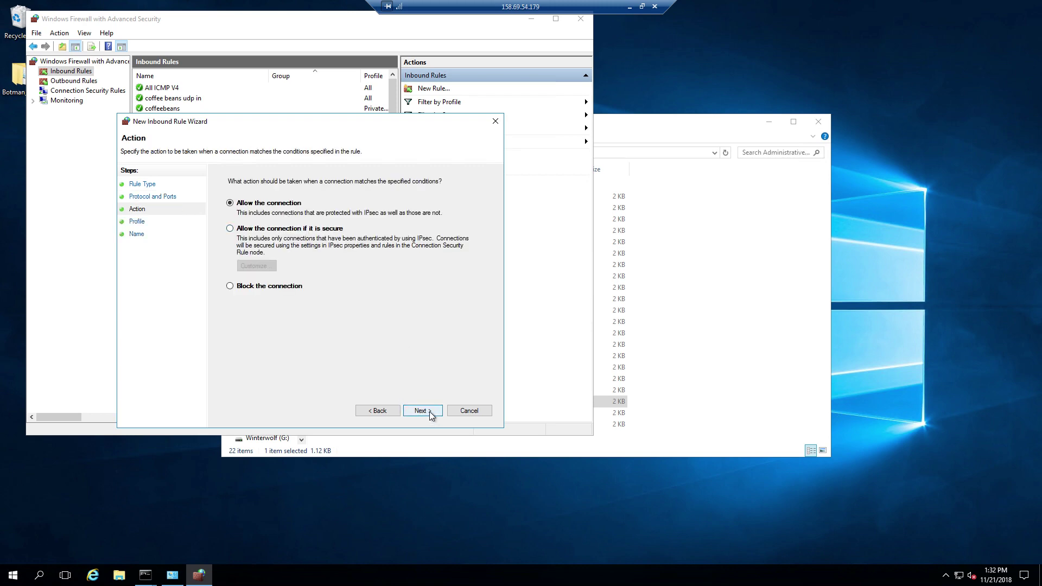
click(422, 410)
click(422, 410)
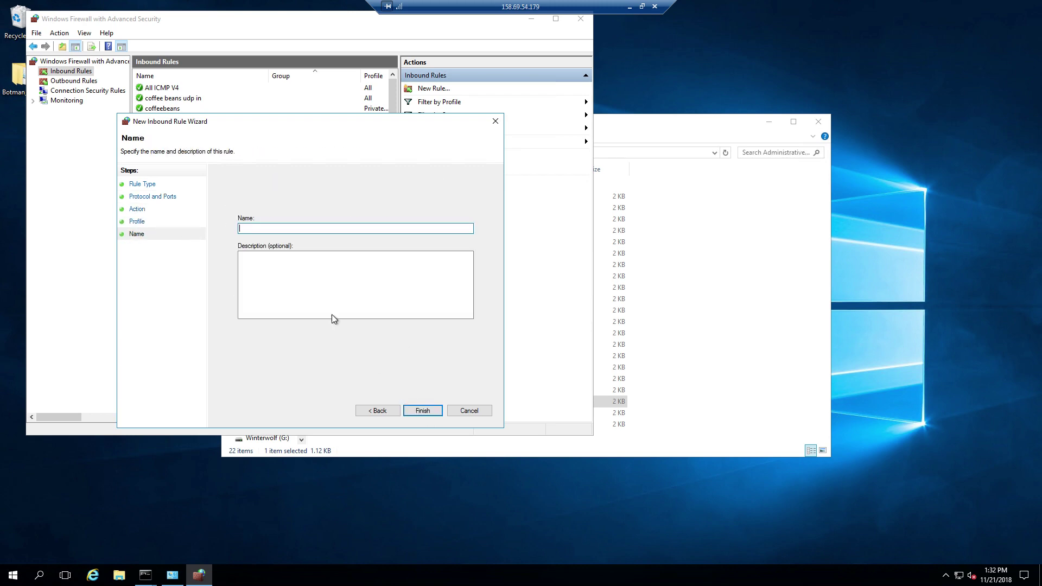
click(304, 273)
right_click(303, 275)
click(335, 324)
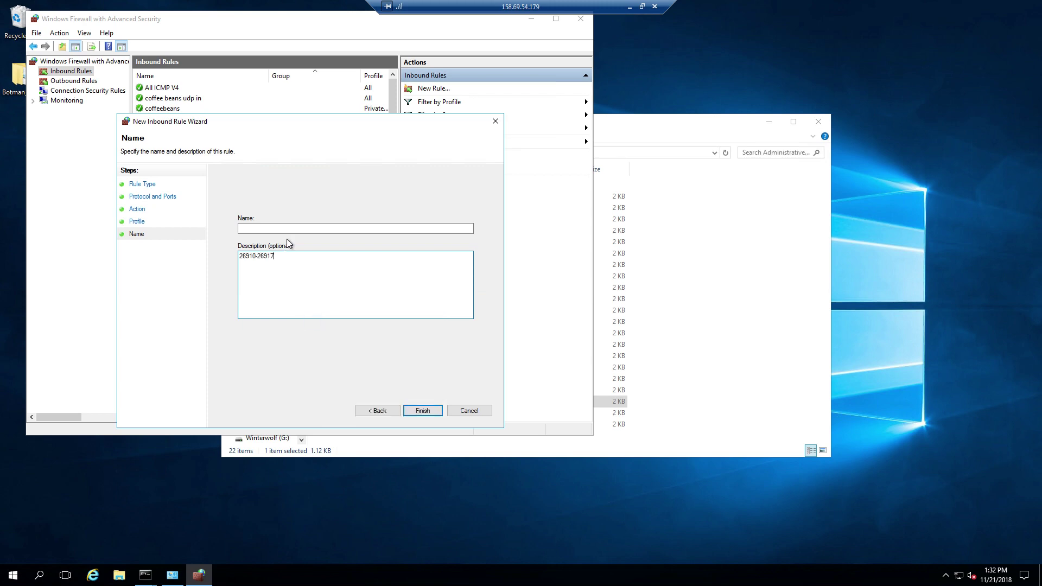
click(286, 229)
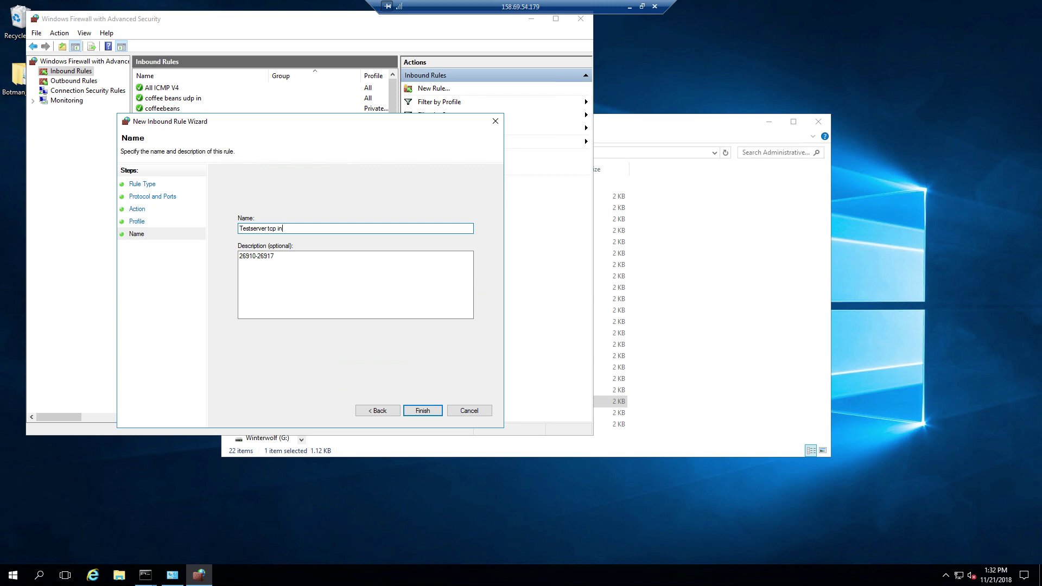
click(422, 411)
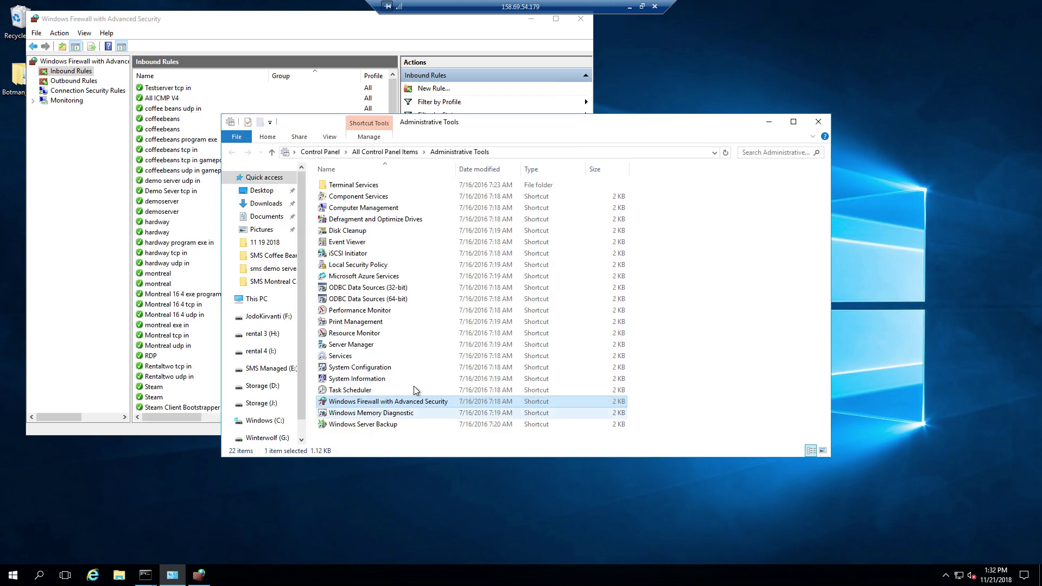
click(818, 122)
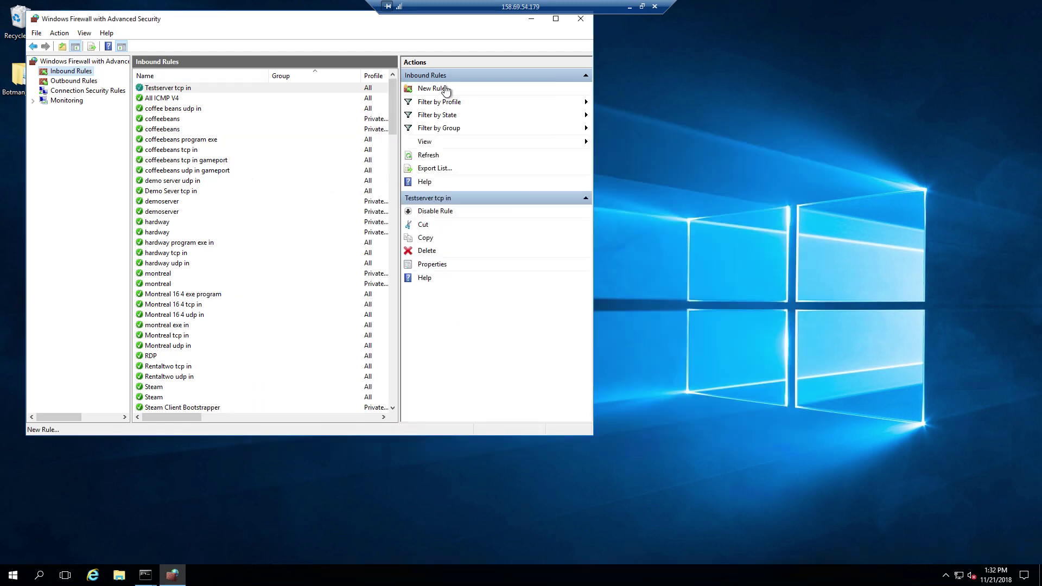
click(441, 88)
click(258, 248)
click(437, 425)
click(254, 222)
right_click(396, 280)
click(419, 328)
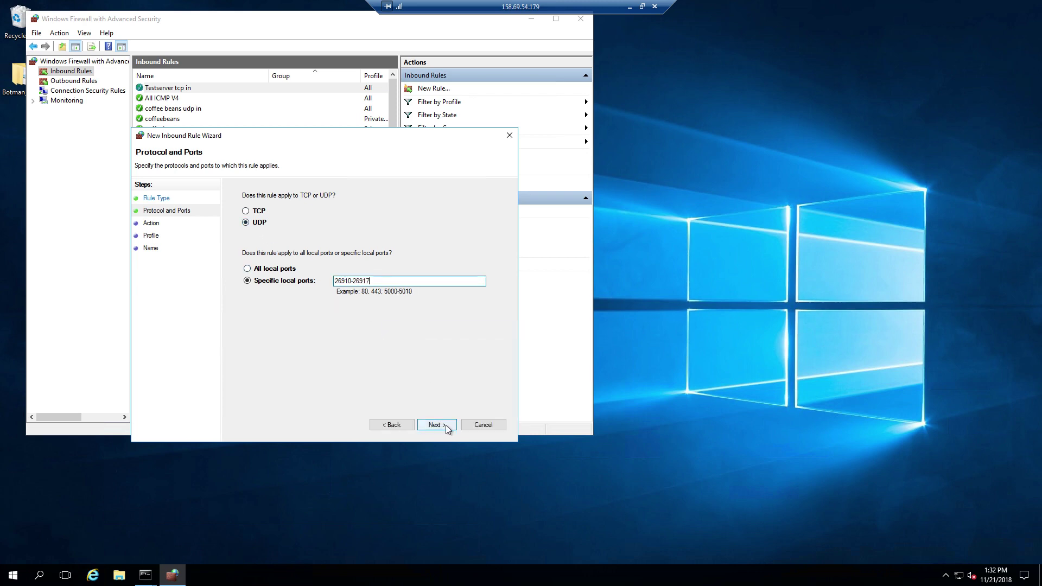
click(437, 425)
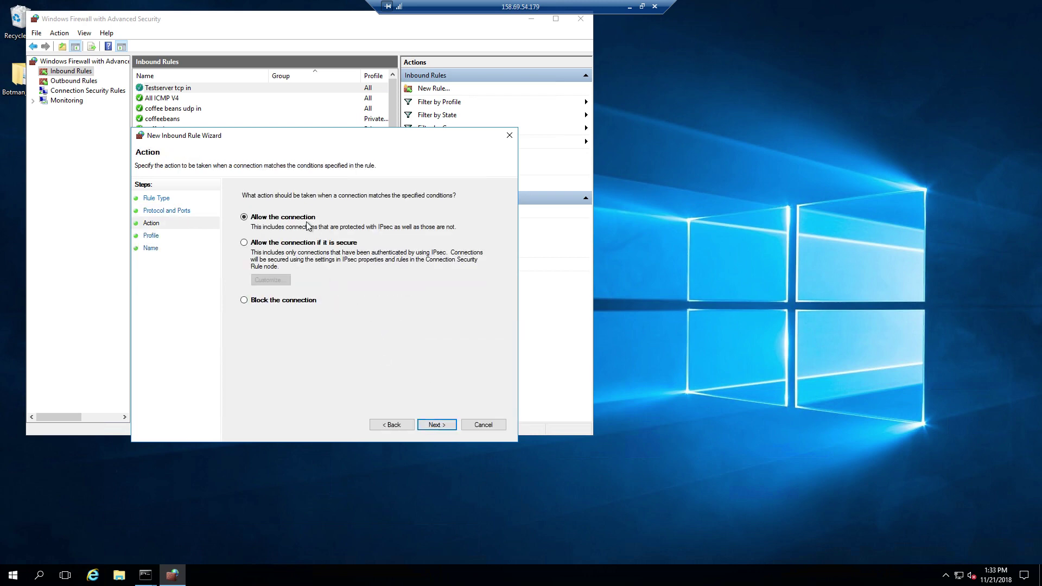
click(421, 425)
click(434, 426)
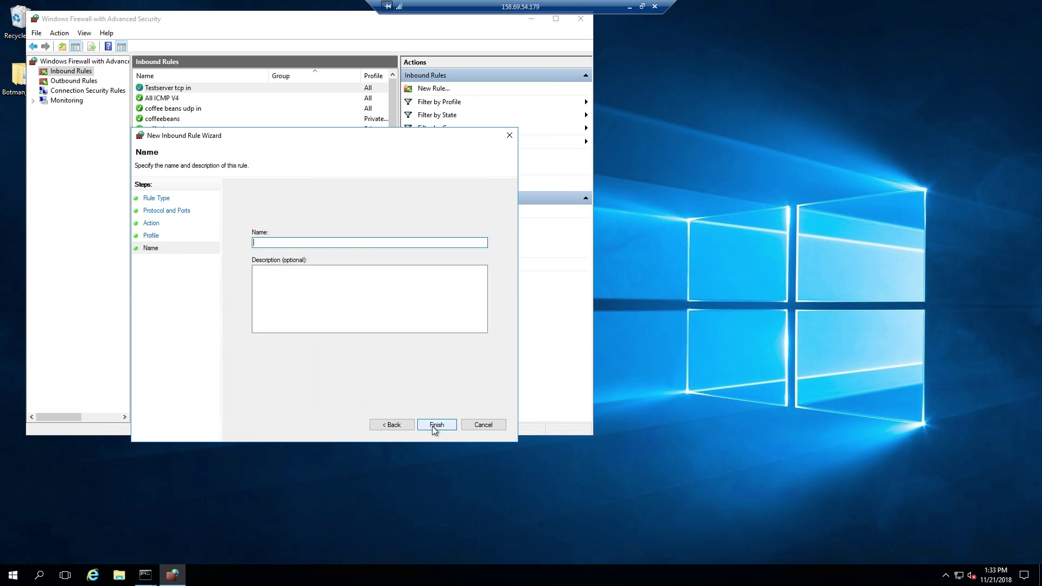
right_click(316, 280)
click(350, 327)
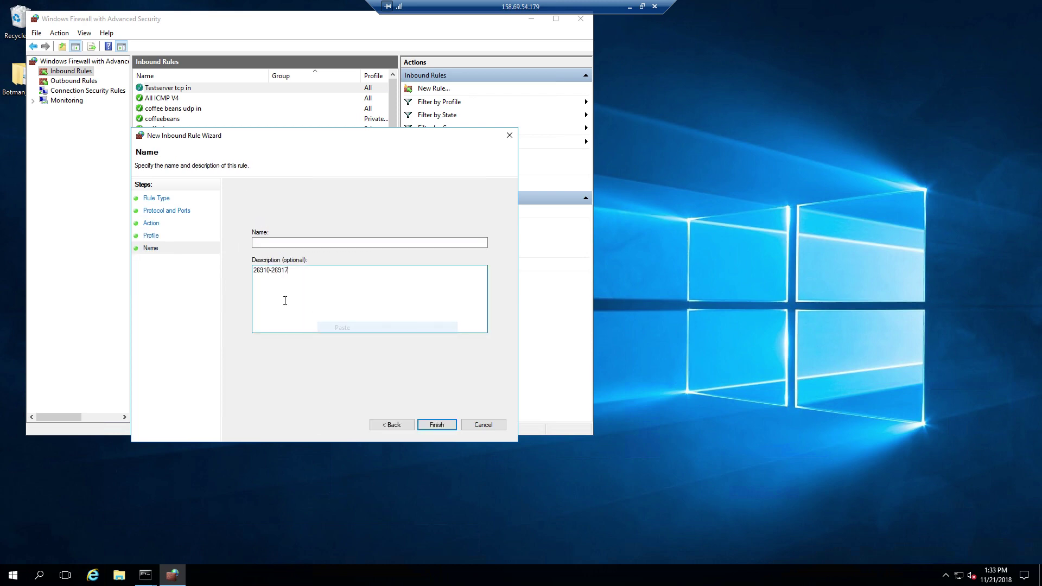
click(296, 245)
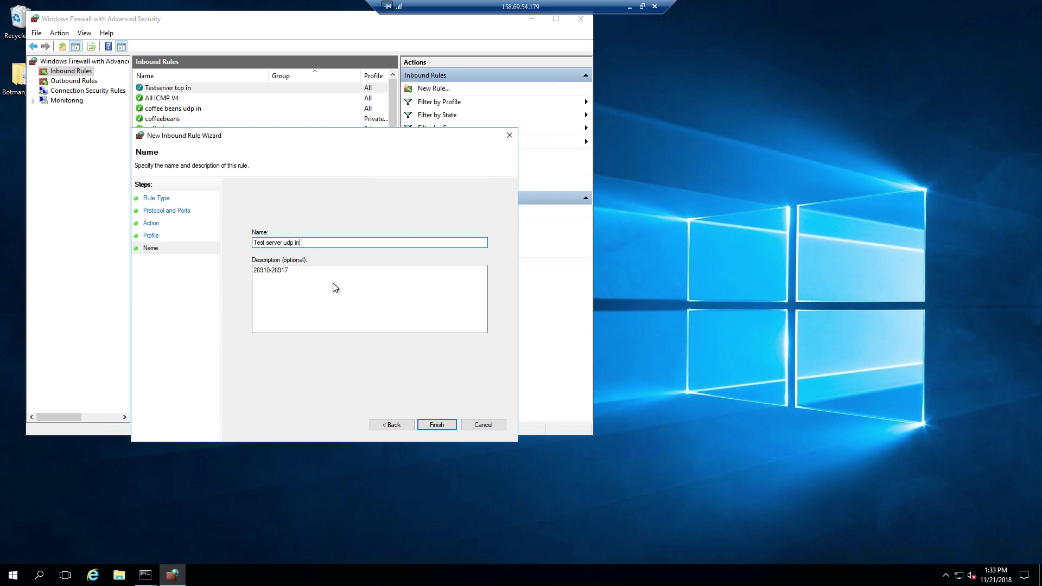
click(433, 424)
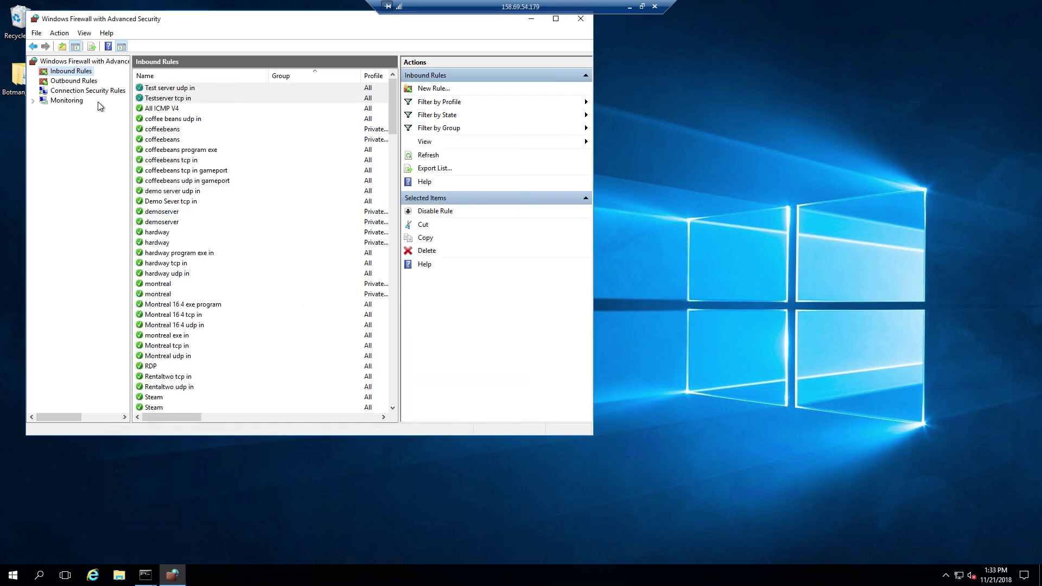
Begin a program-based inbound rule, browse the drives without choosing a file, then cancel
click(432, 88)
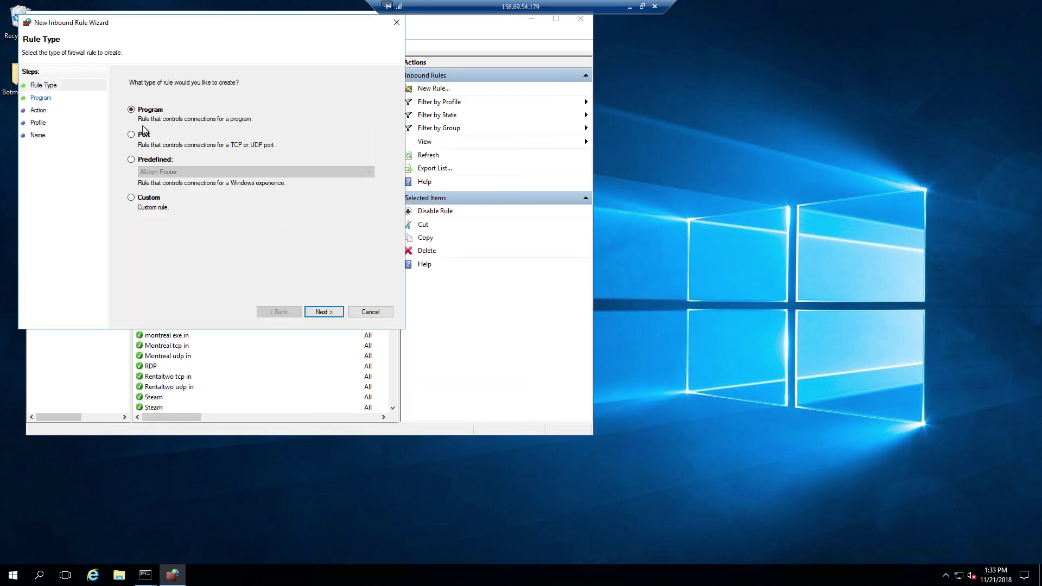
click(329, 313)
click(350, 154)
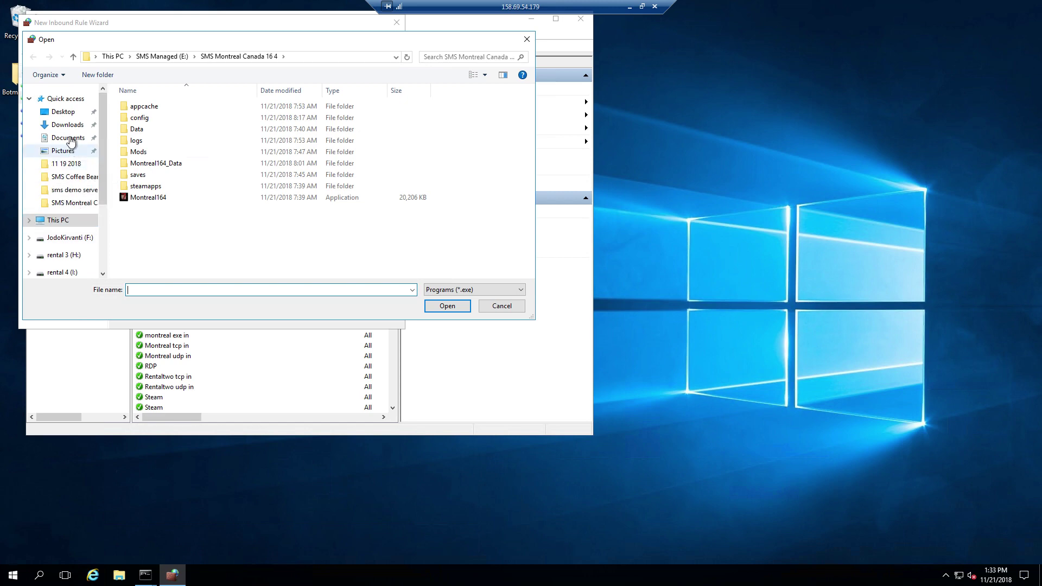
scroll(106, 226, down, 1)
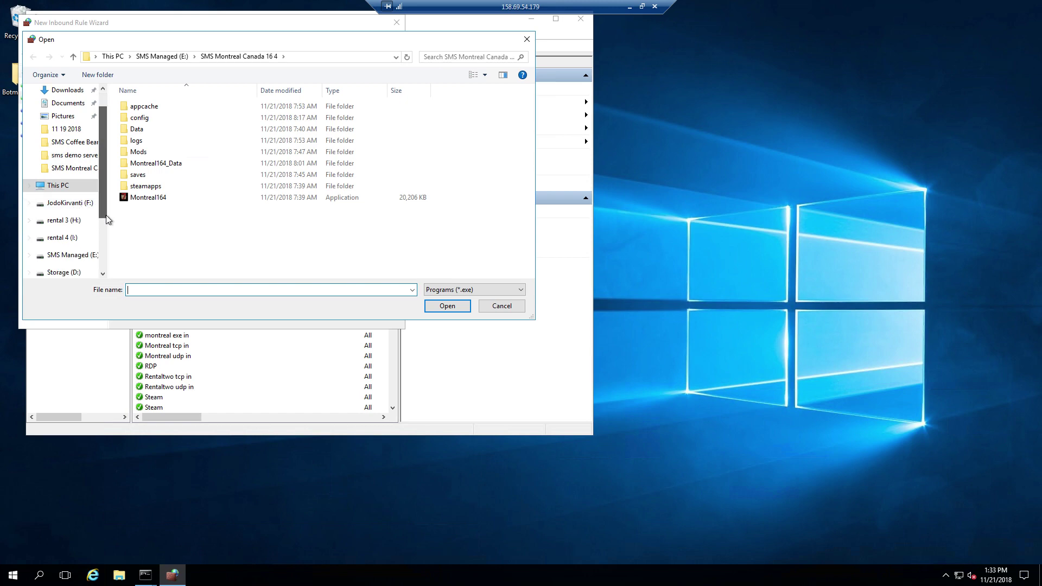
scroll(106, 227, down, 2)
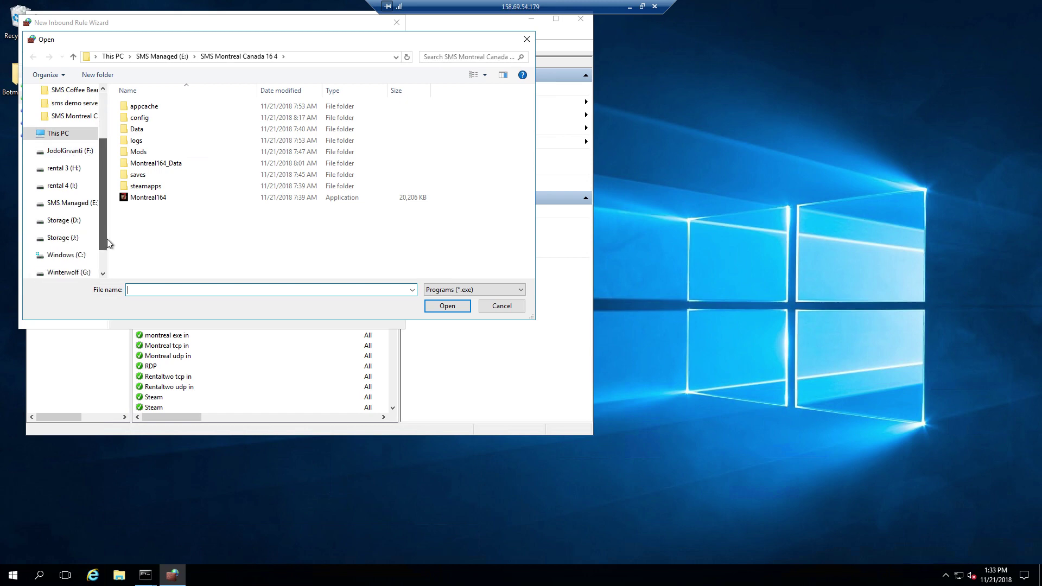
click(81, 204)
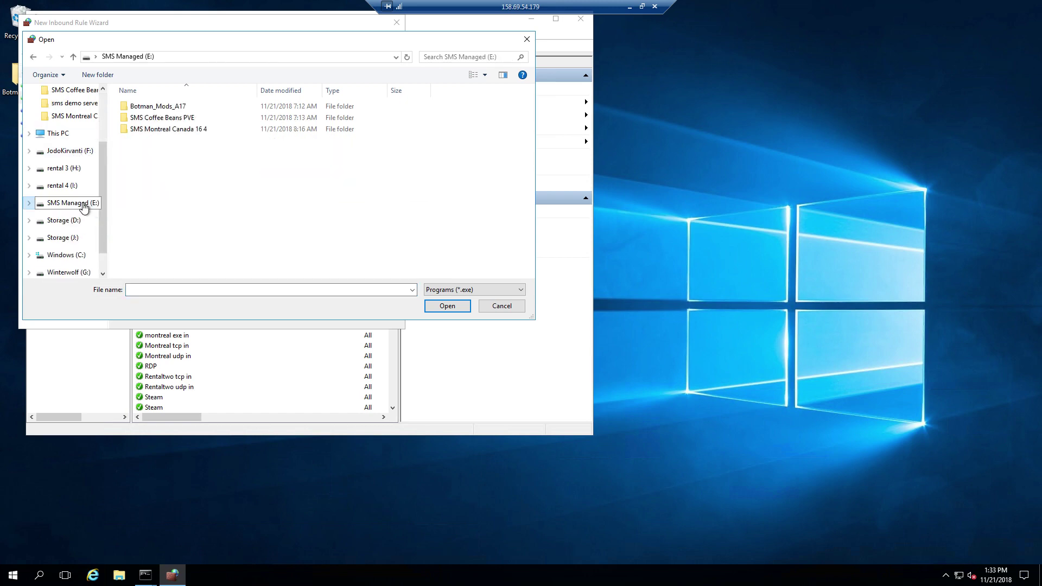
click(56, 134)
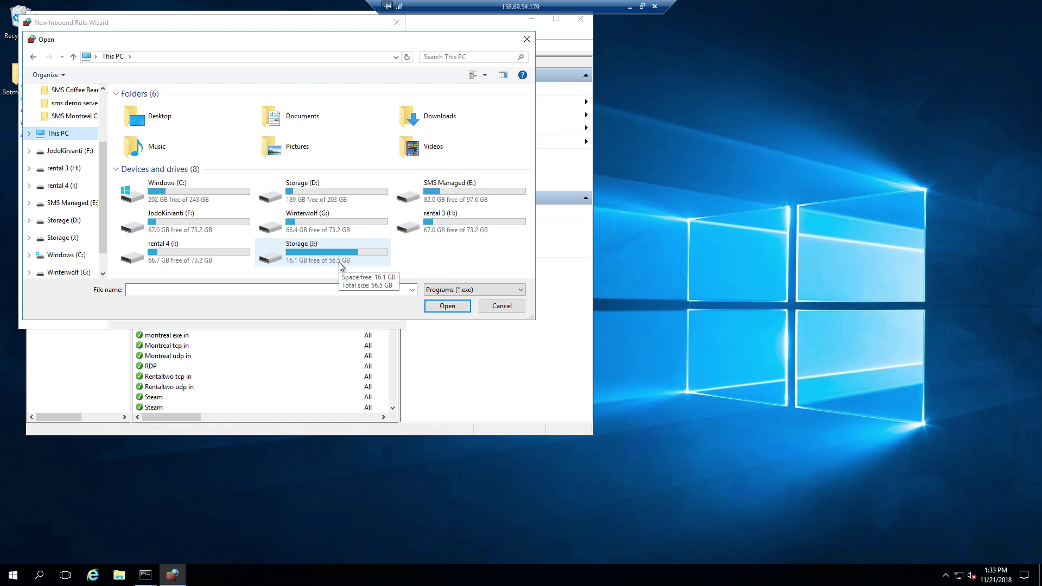
click(527, 39)
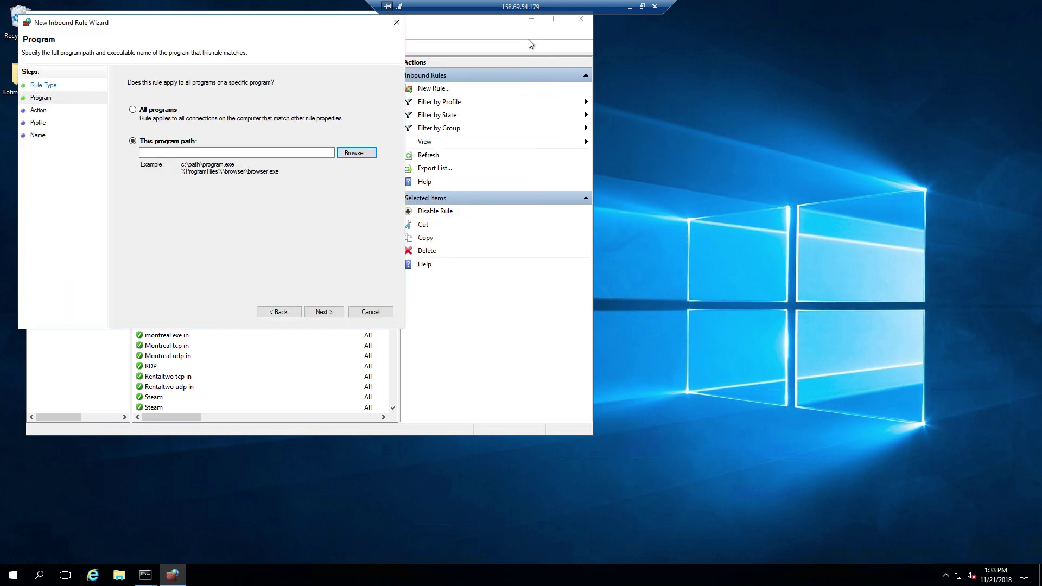
click(356, 153)
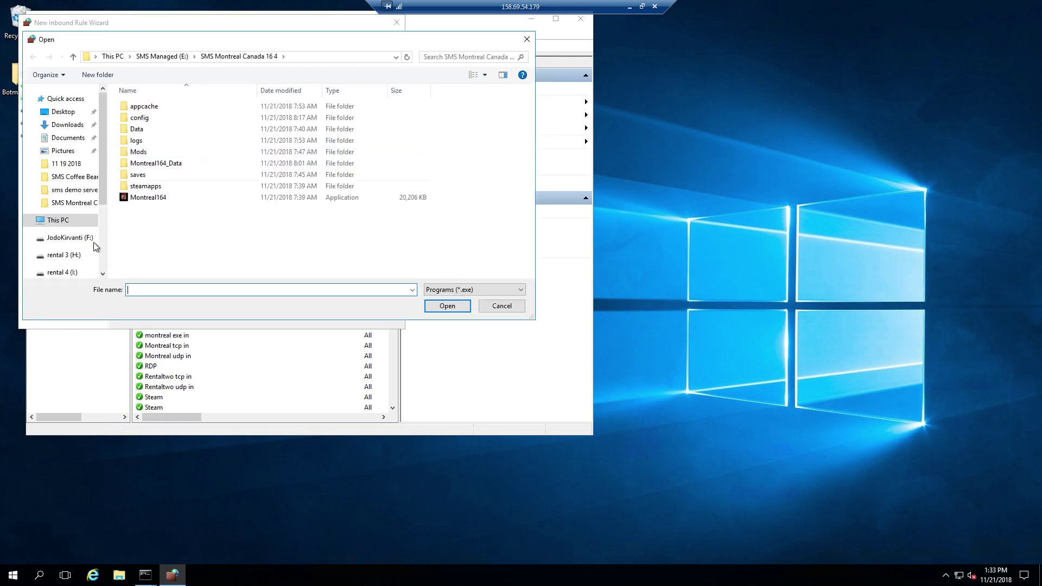
click(532, 38)
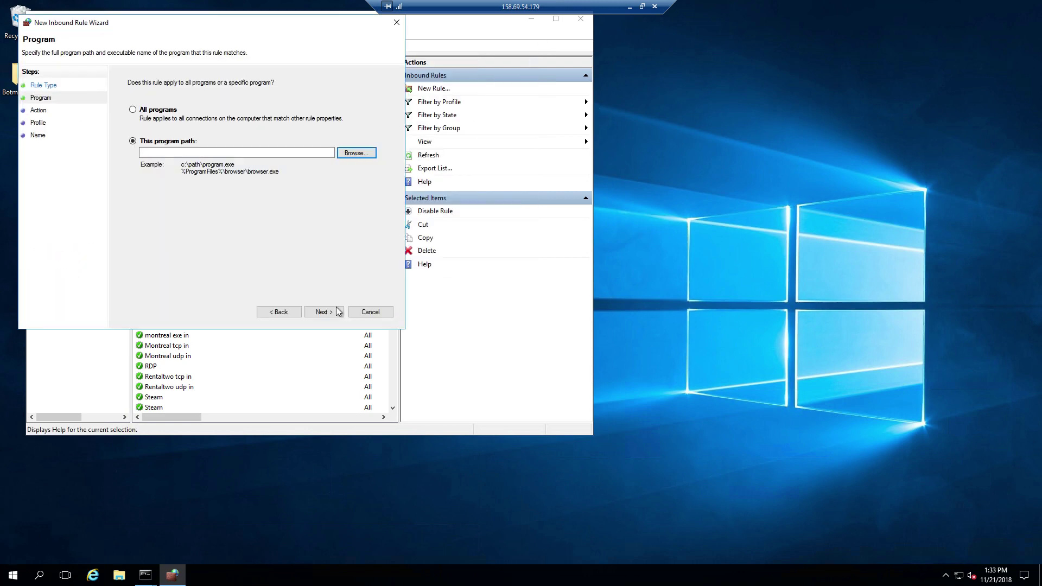
click(370, 312)
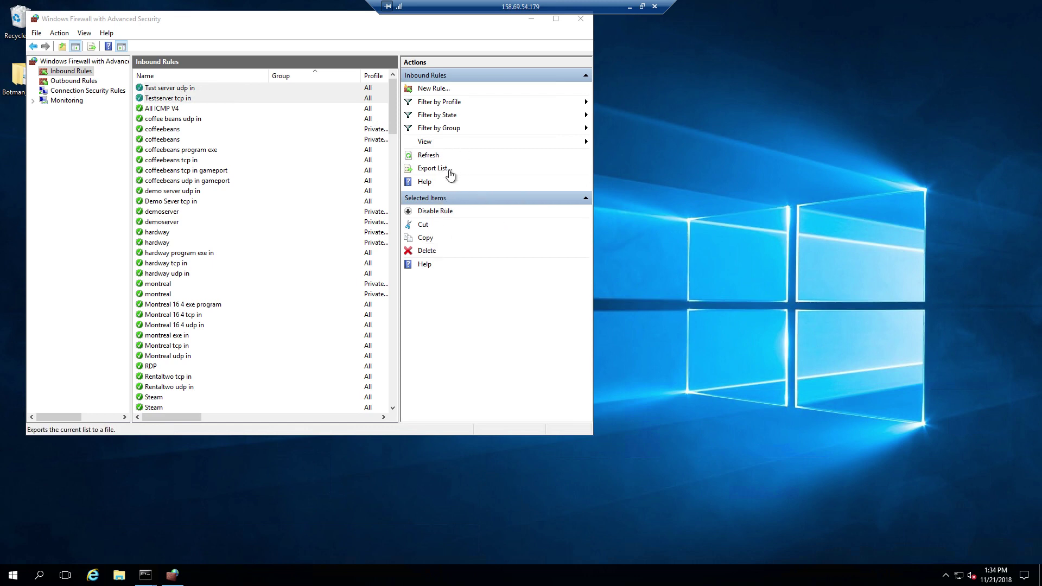
Restart the program rule and browse to the Windows (C:) drive in a widened file browser
click(434, 88)
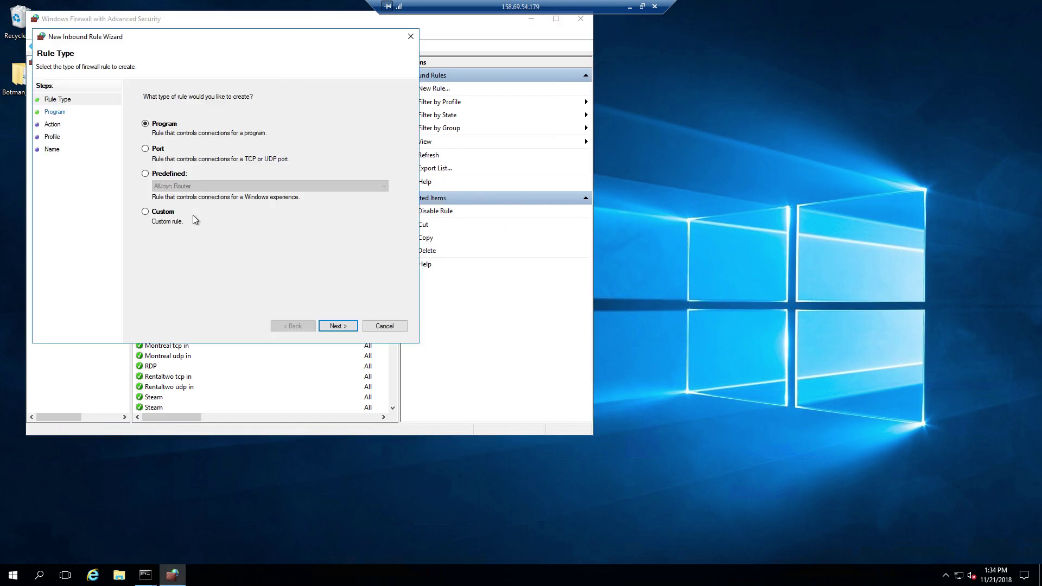
click(350, 328)
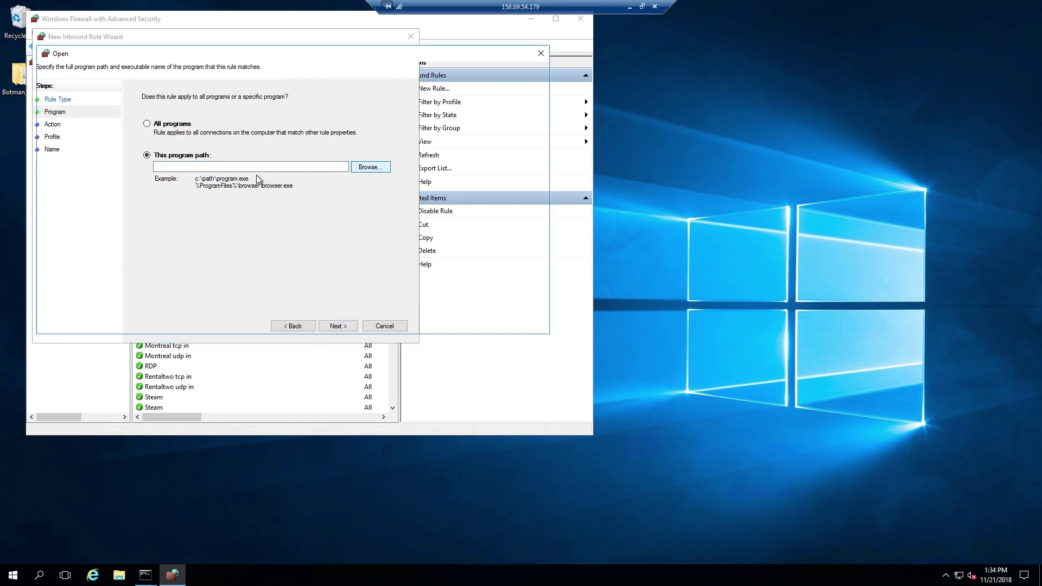
click(381, 169)
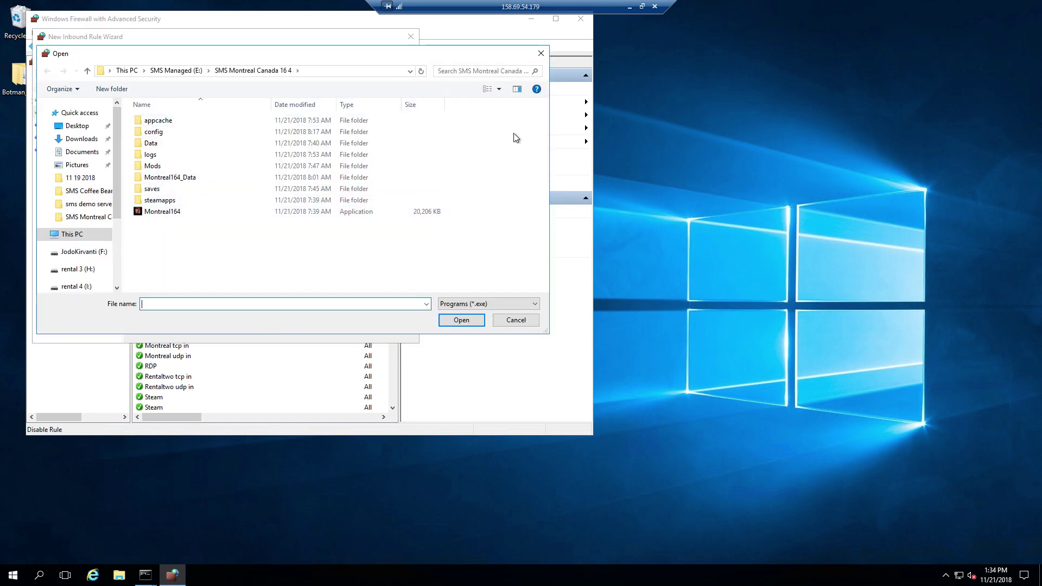
drag(549, 182, 773, 187)
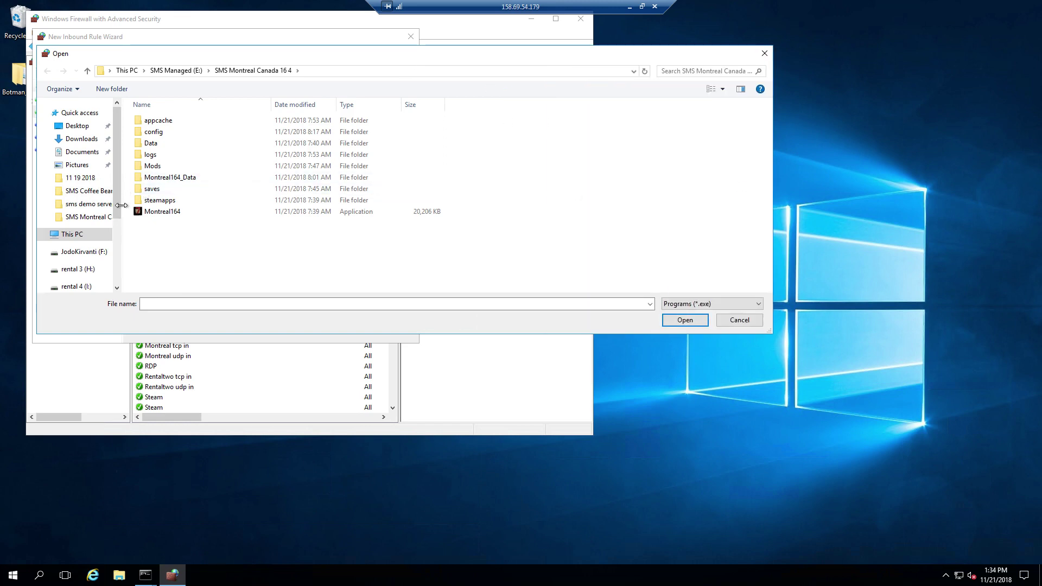
drag(121, 205, 223, 203)
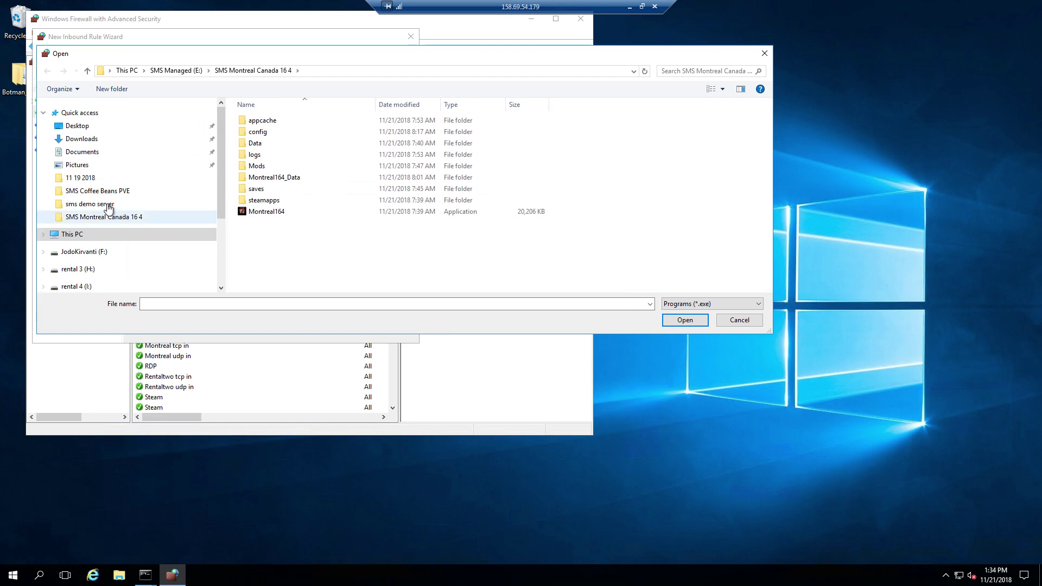
scroll(122, 240, down, 1)
click(88, 201)
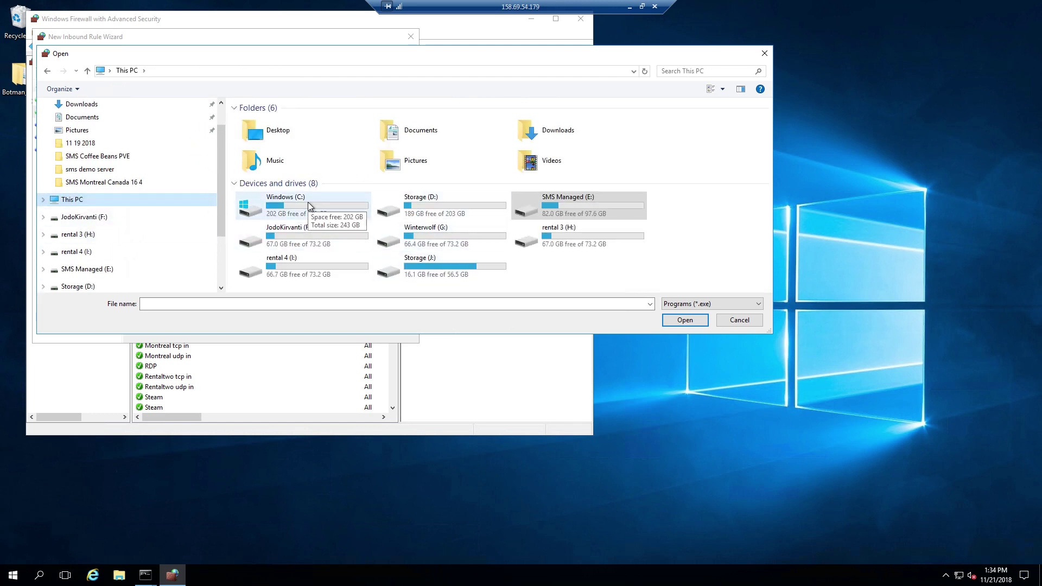
click(308, 202)
double_click(308, 202)
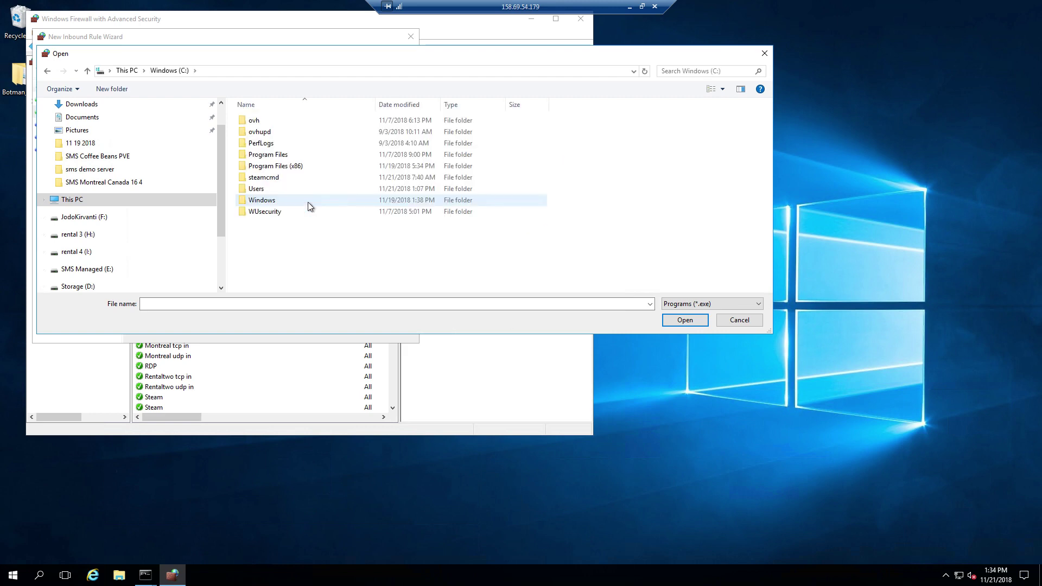
Choose testserver from the Desktop's 7 Days to Die Dedicated Server folder as the rule's program
double_click(265, 189)
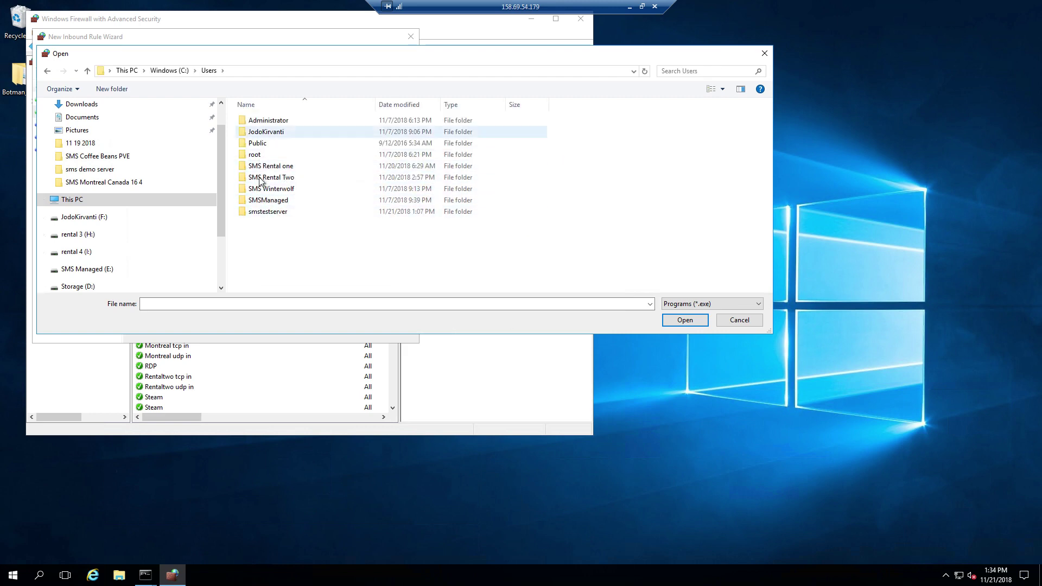
click(284, 213)
double_click(284, 213)
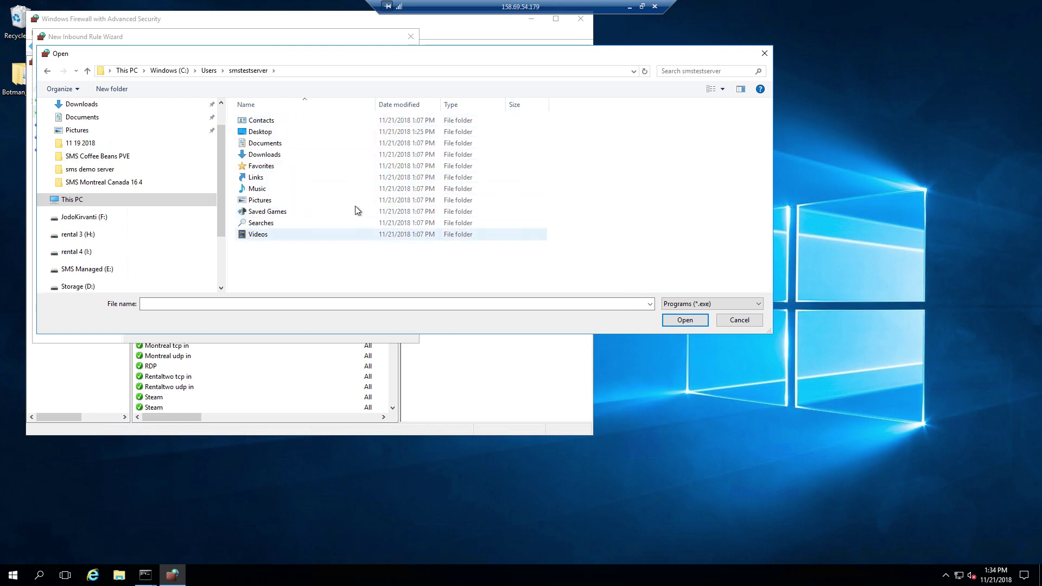
click(281, 133)
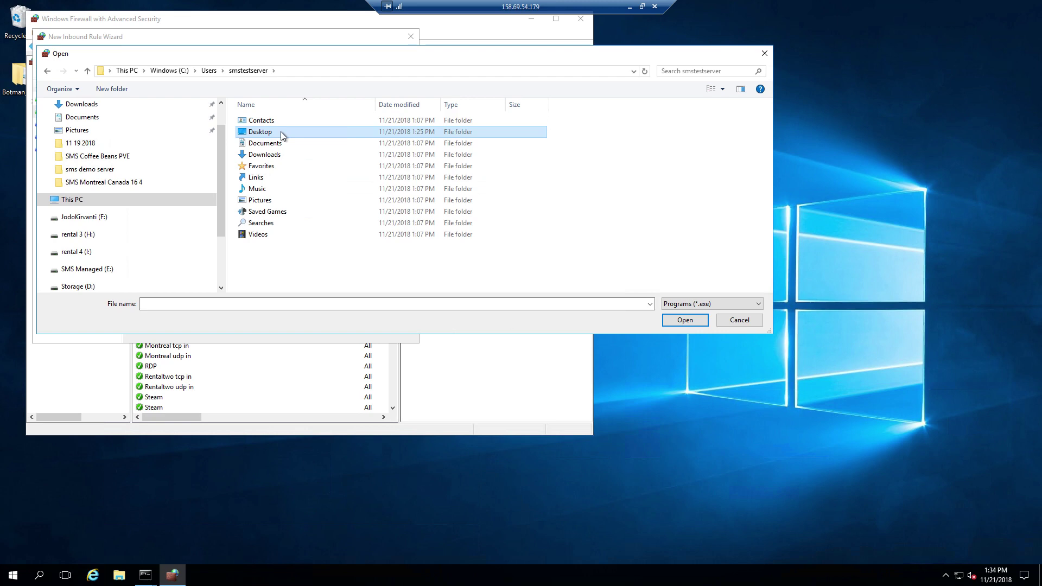
double_click(281, 131)
click(324, 121)
double_click(323, 122)
click(277, 193)
click(683, 319)
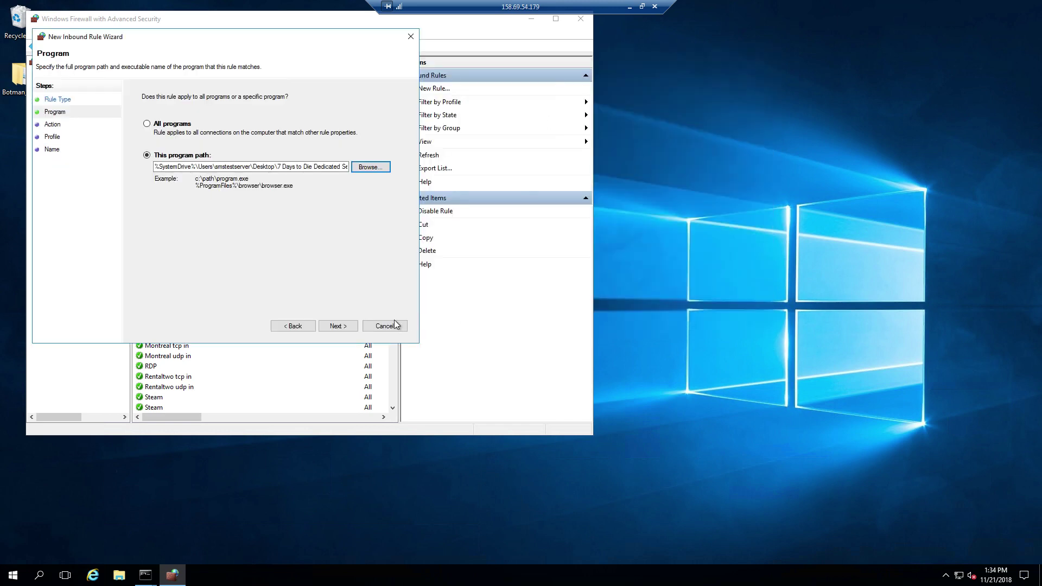
Allow it on all profiles and copy the name 'testserver program exe in' into the description
click(336, 326)
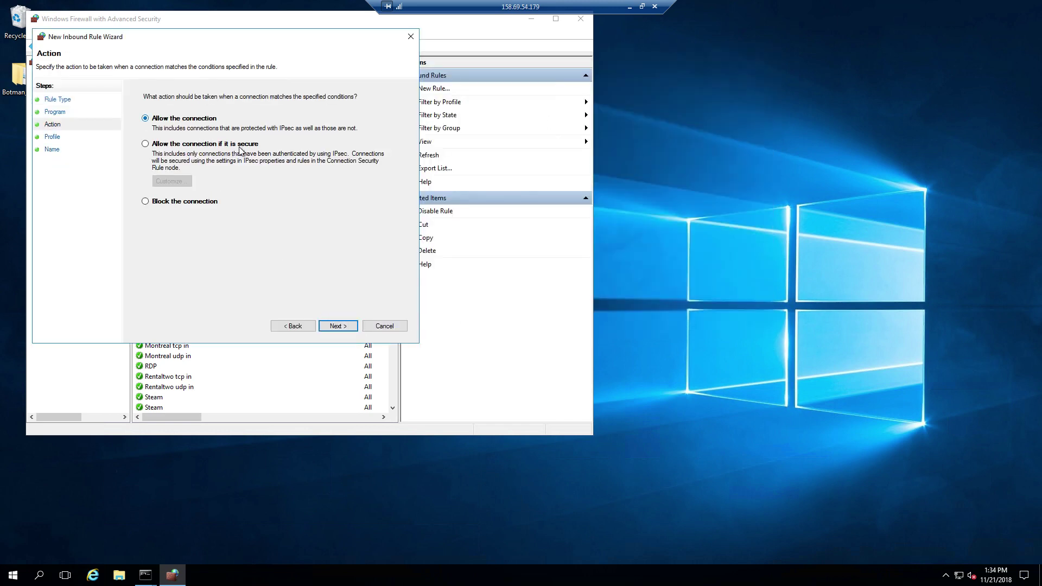
click(344, 326)
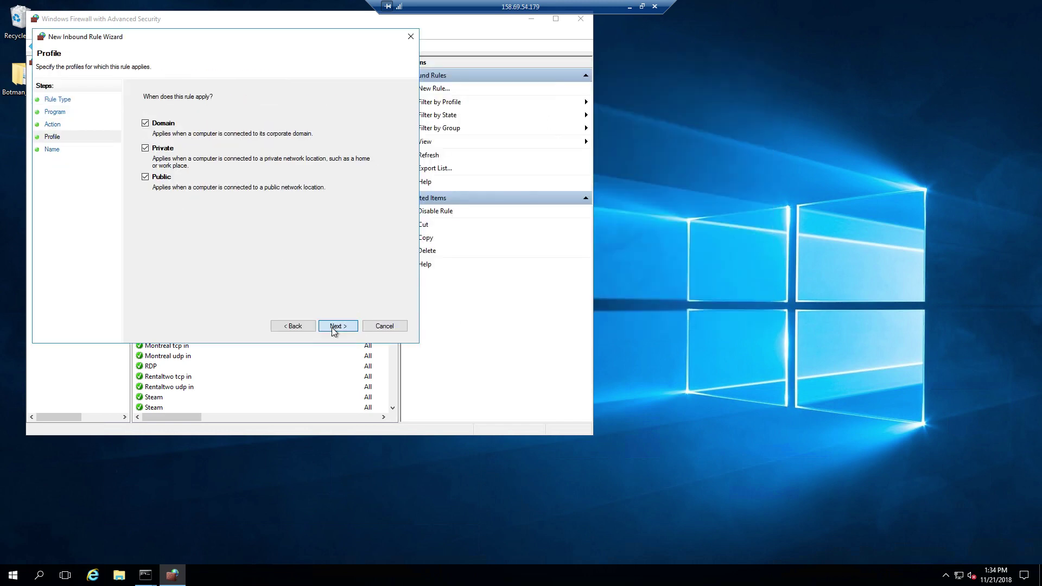
click(337, 326)
text(testserver program exe in)
click(223, 190)
drag(229, 142, 154, 143)
right_click(184, 143)
click(225, 181)
right_click(200, 187)
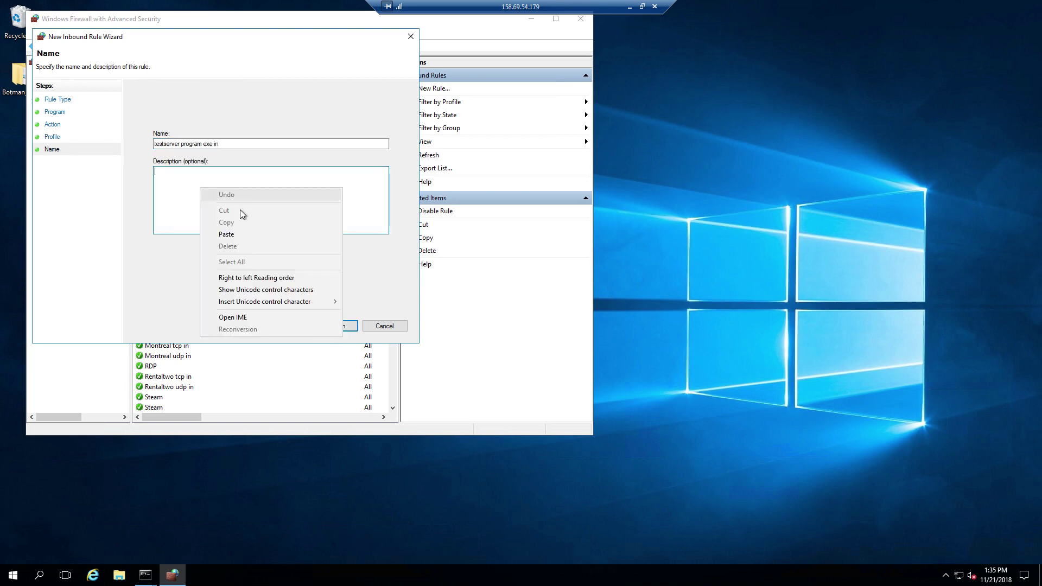
click(237, 233)
click(333, 327)
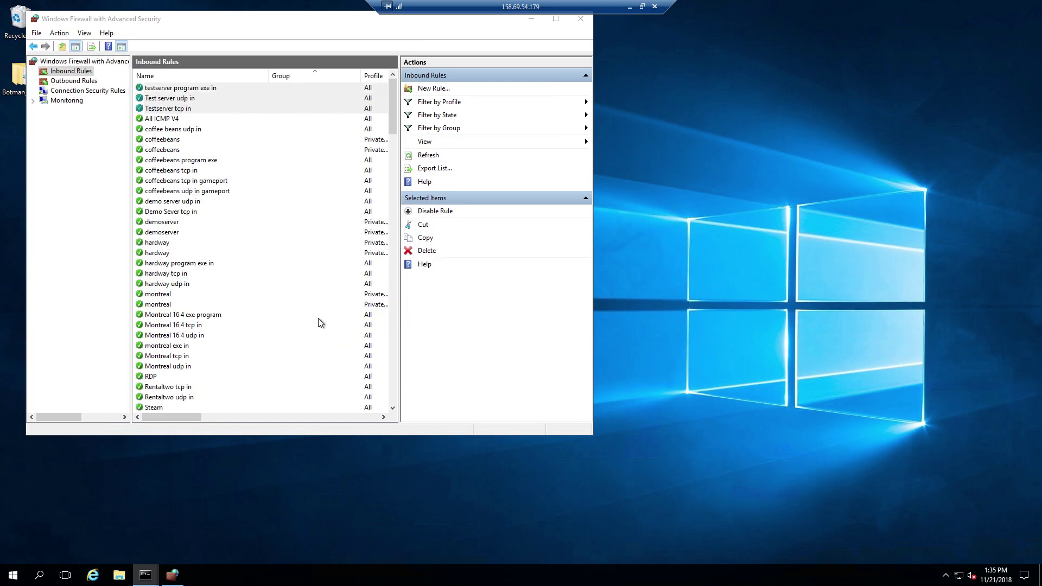
click(80, 82)
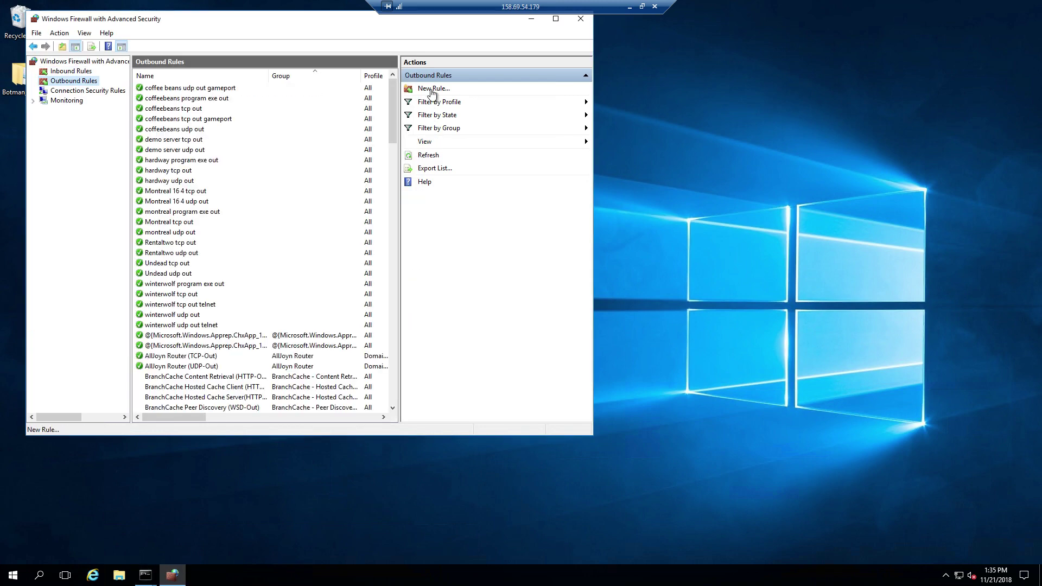
click(428, 89)
click(159, 163)
click(352, 340)
right_click(317, 194)
click(345, 242)
click(352, 340)
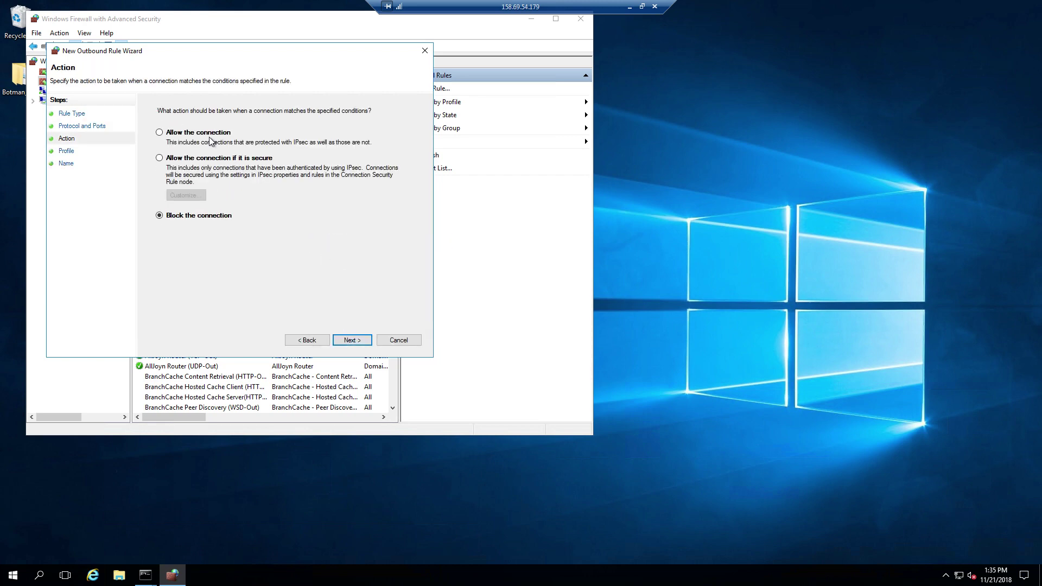
click(209, 137)
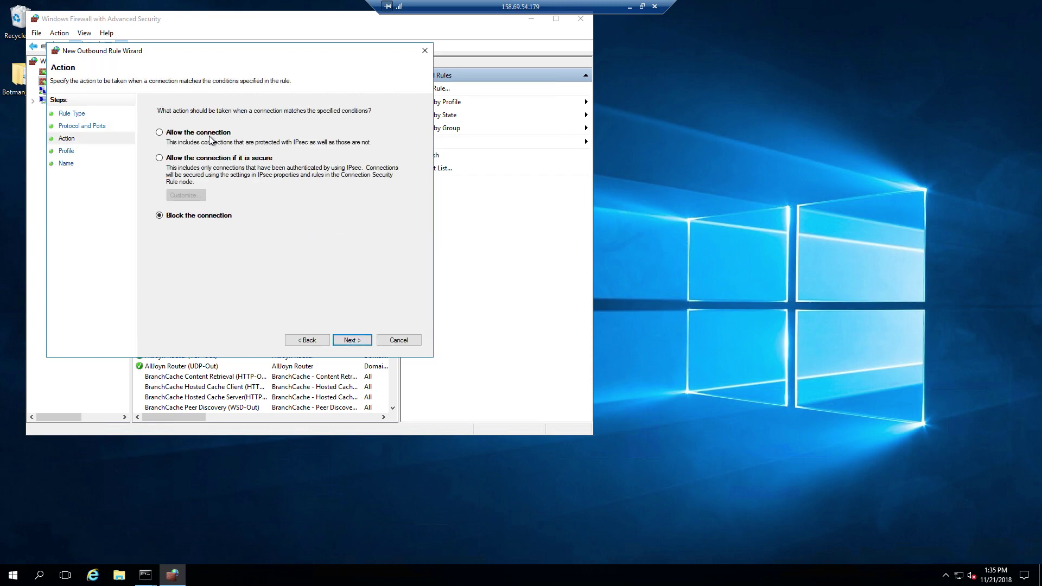
click(350, 337)
click(353, 337)
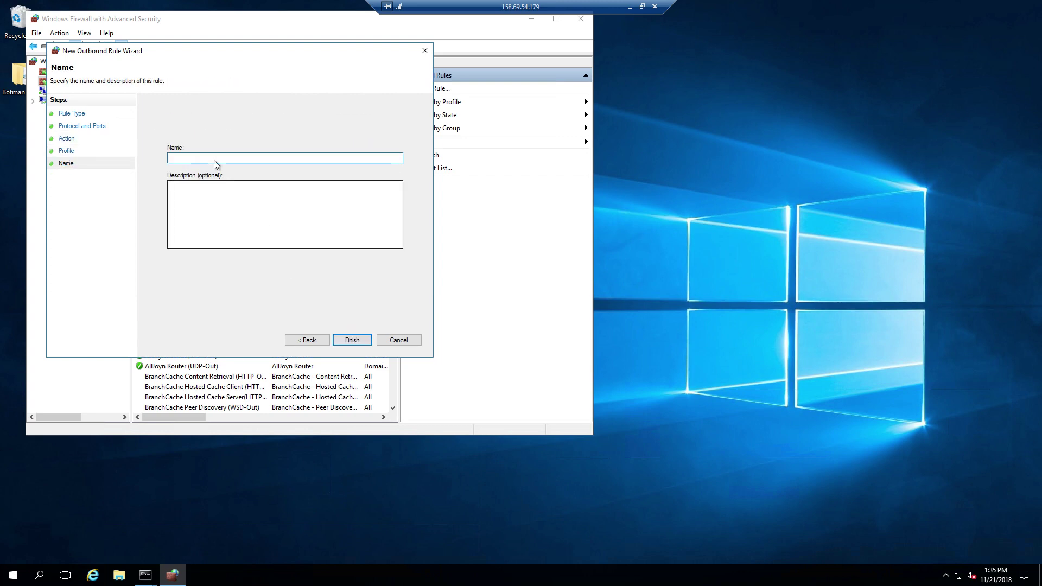
click(237, 196)
right_click(237, 197)
click(268, 244)
click(234, 158)
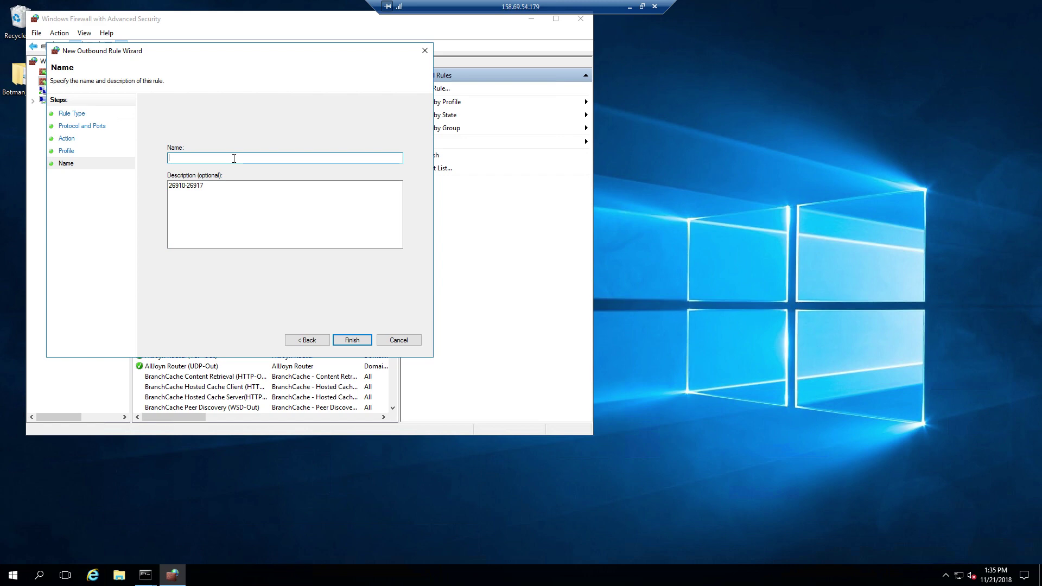
text(testserver tcp out)
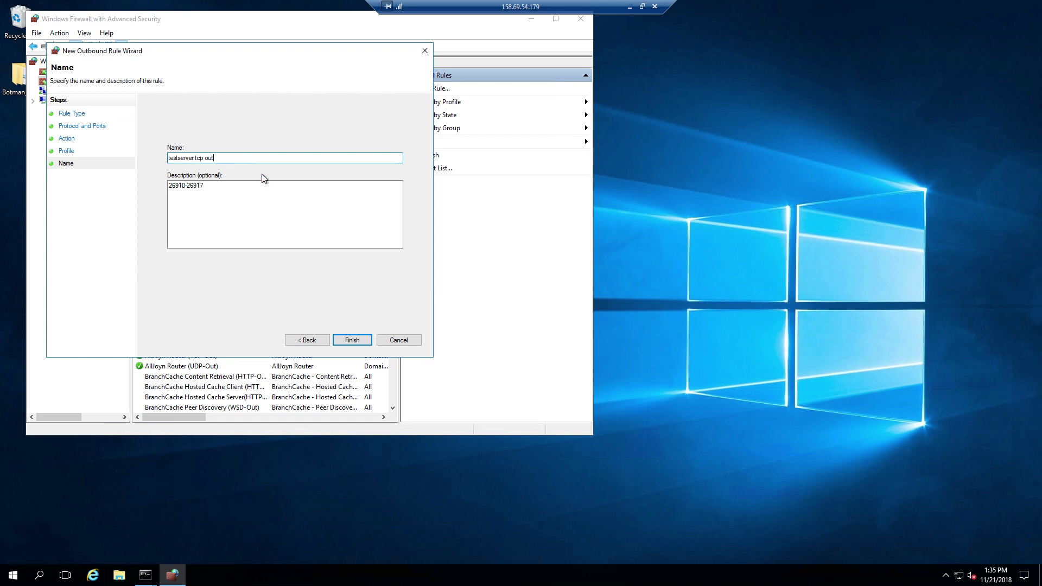
click(352, 339)
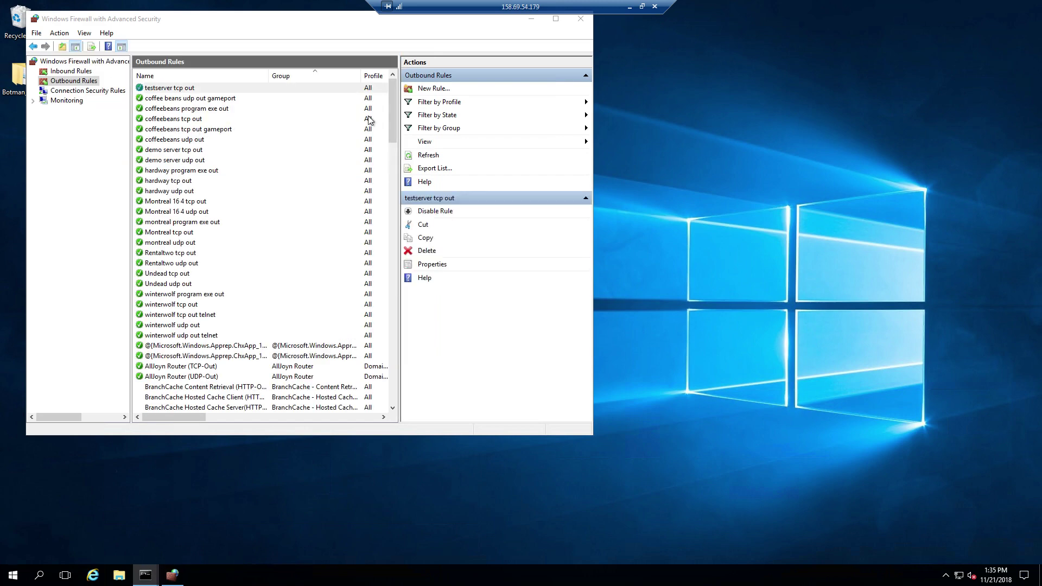
click(441, 91)
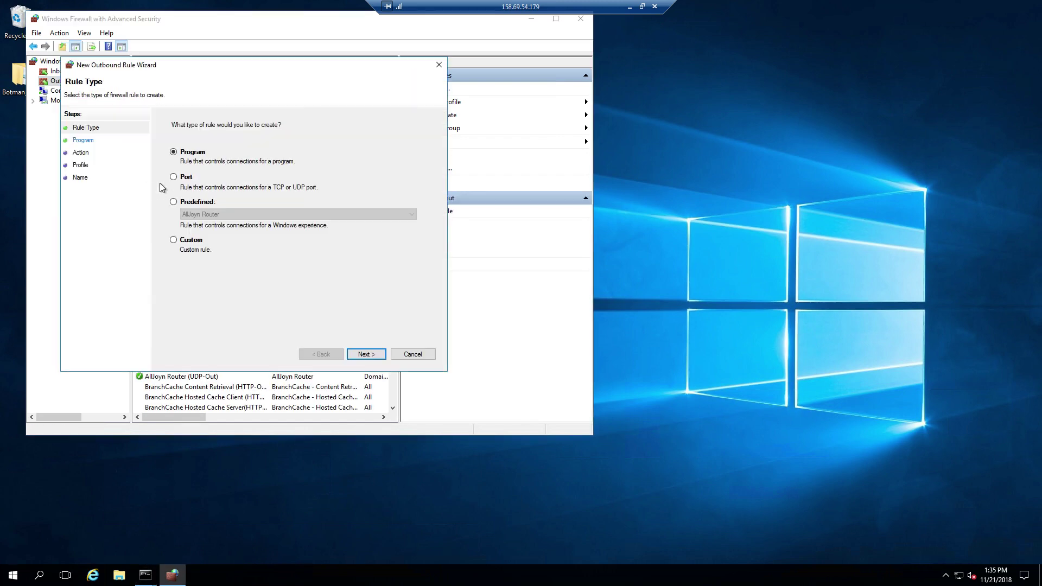
click(189, 178)
click(366, 356)
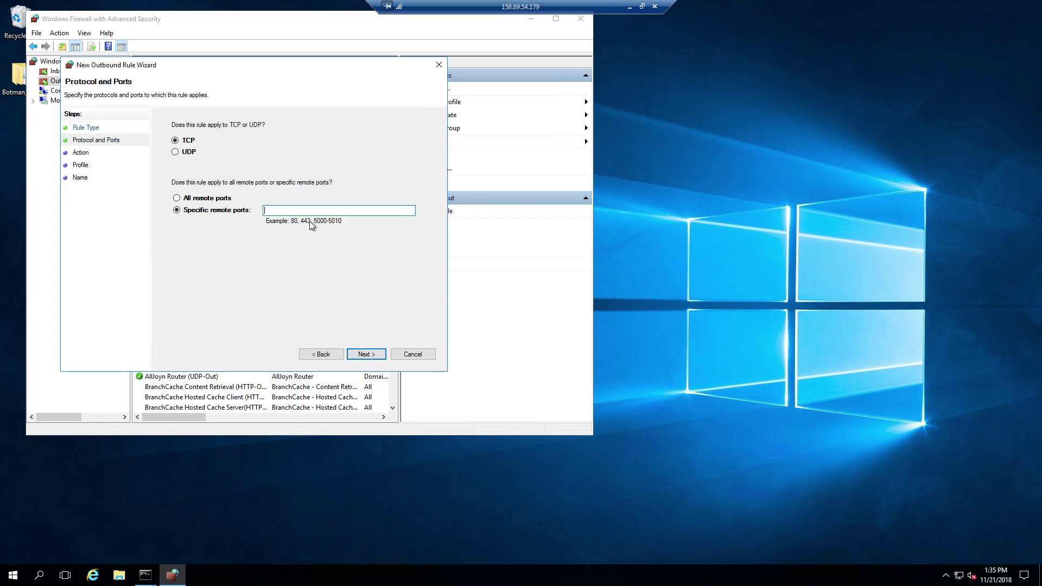
click(175, 152)
right_click(305, 210)
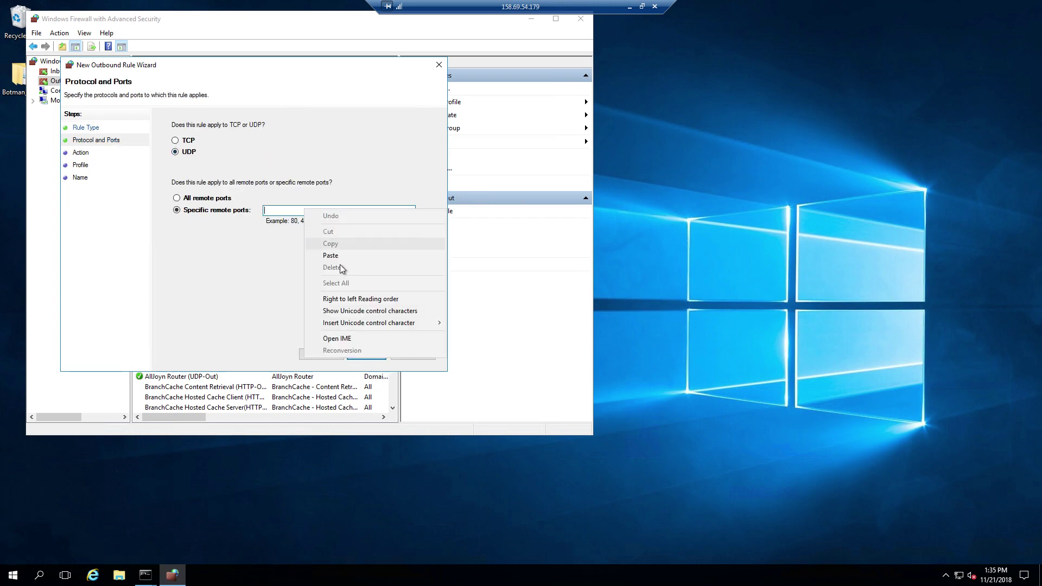
click(324, 255)
click(375, 358)
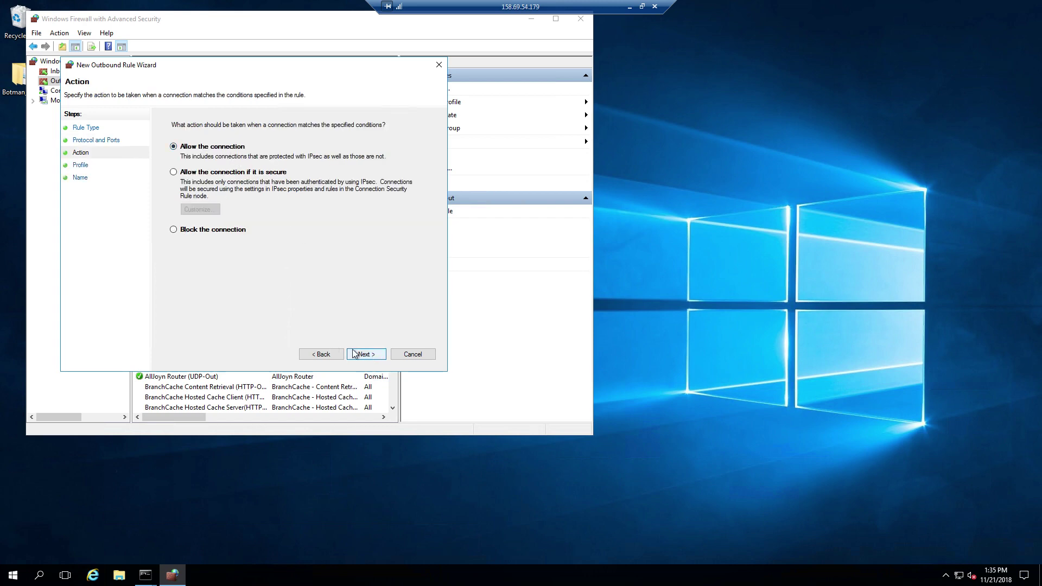
click(370, 356)
click(370, 356)
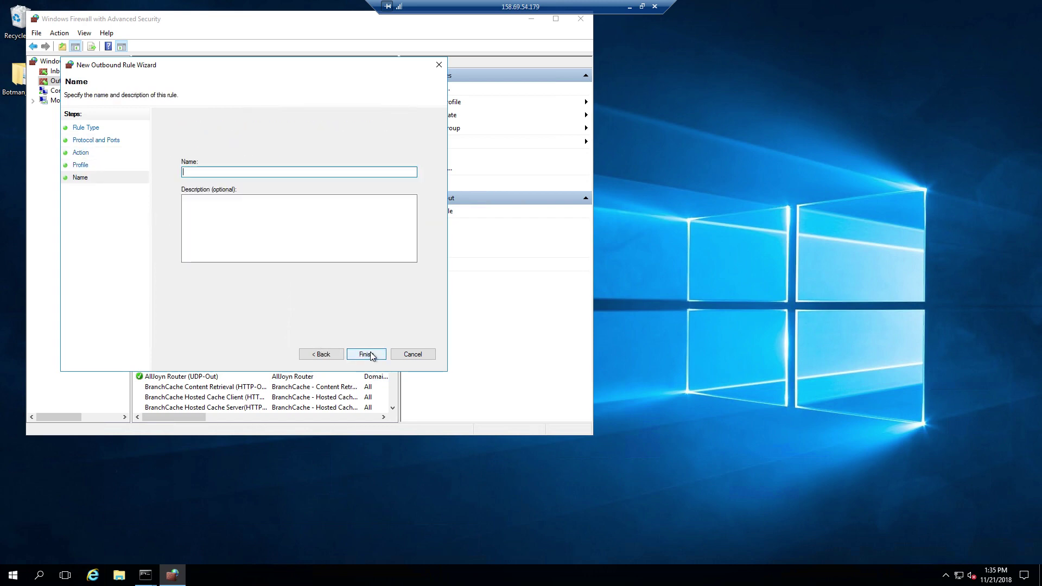
right_click(307, 228)
click(332, 277)
click(237, 173)
text(testserver.exe -batchmode -nographics -configfile=serverconfig.xml -dedicated)
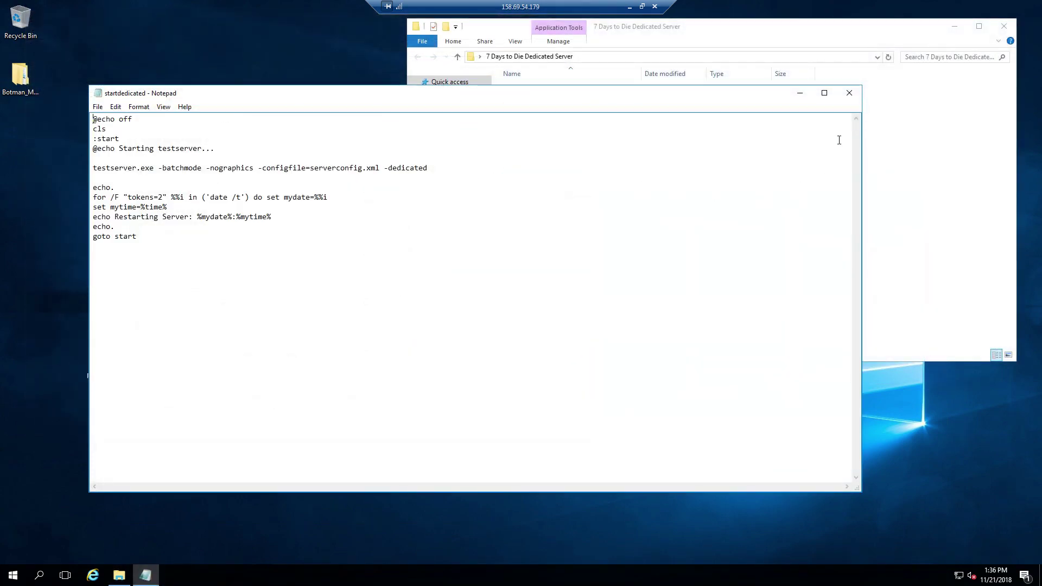
Close the startdedicated script in Notepad
click(852, 91)
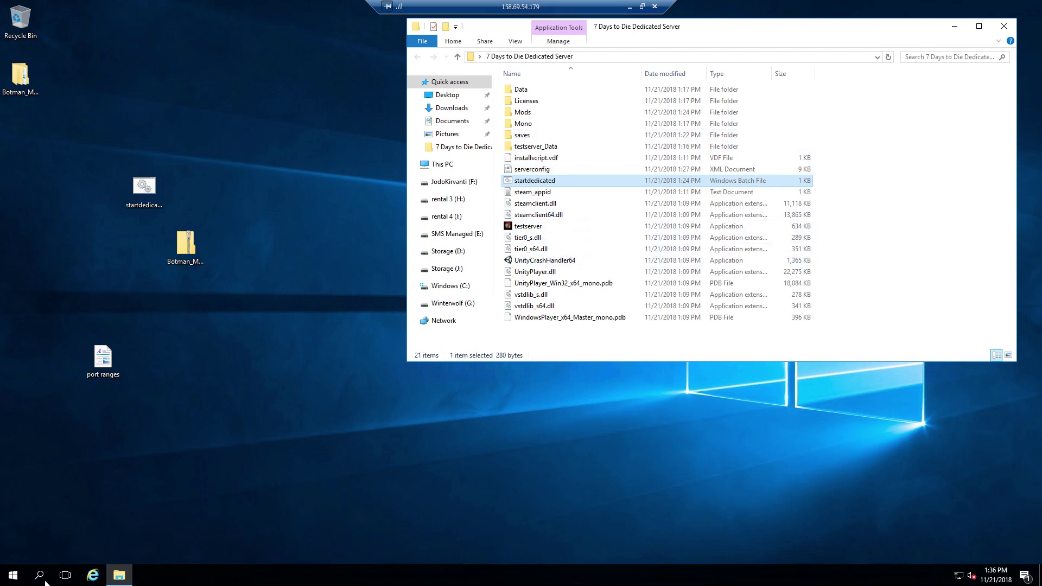
Open Task Manager sorted by memory, then run startdedicated and move its console aside
click(13, 574)
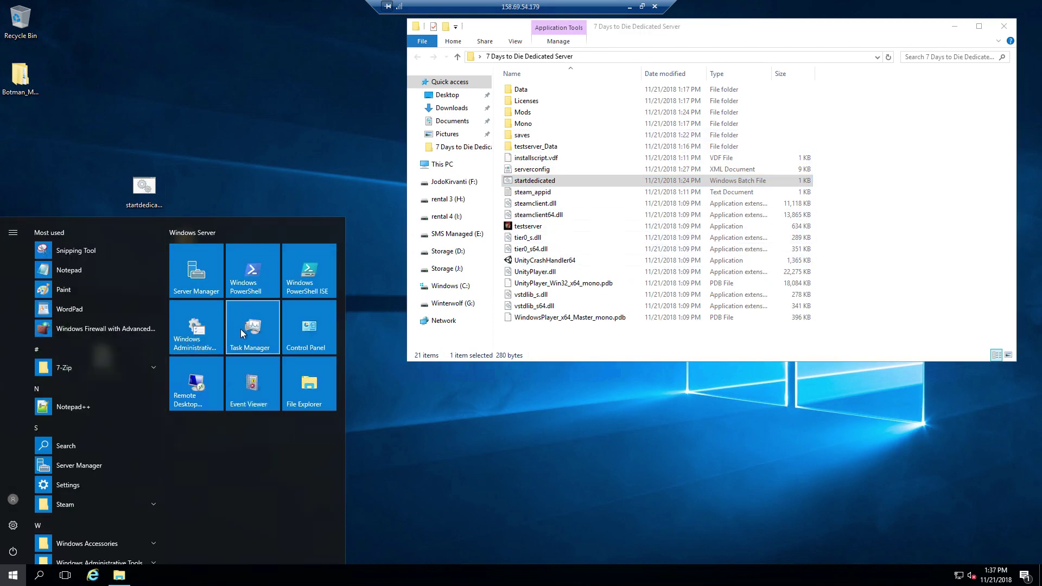
click(239, 328)
click(77, 228)
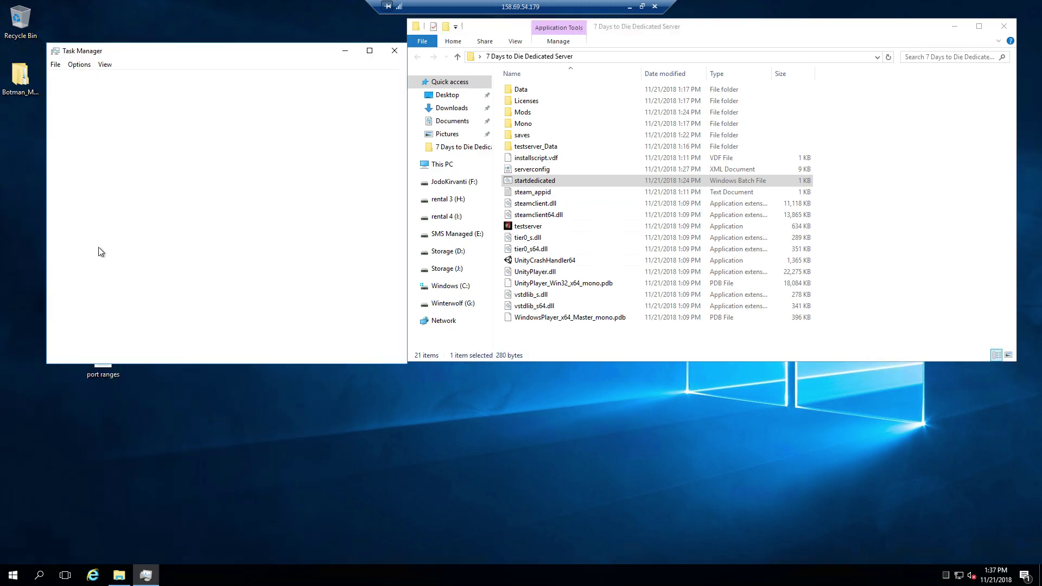
click(234, 103)
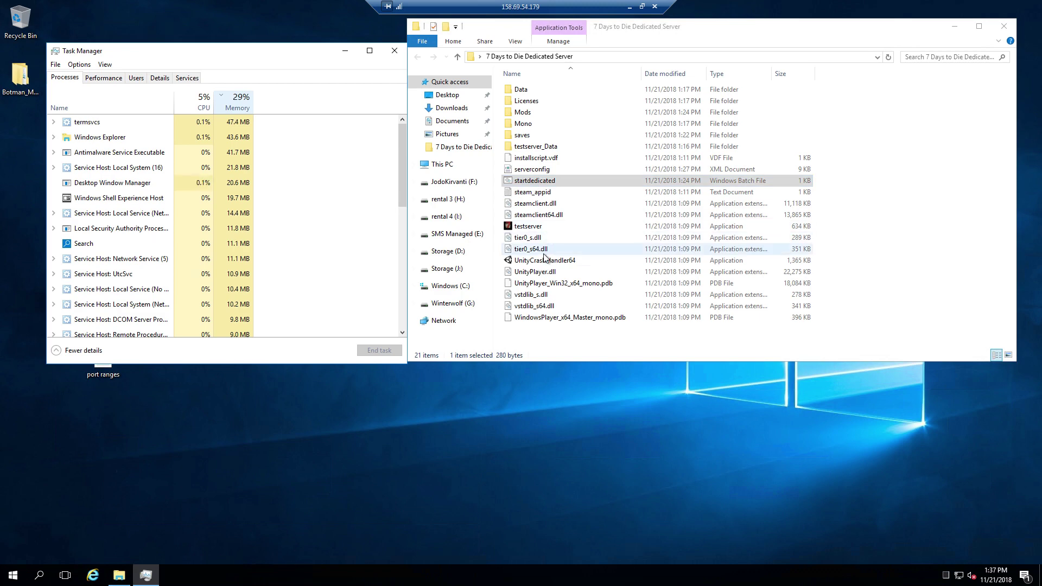
double_click(548, 182)
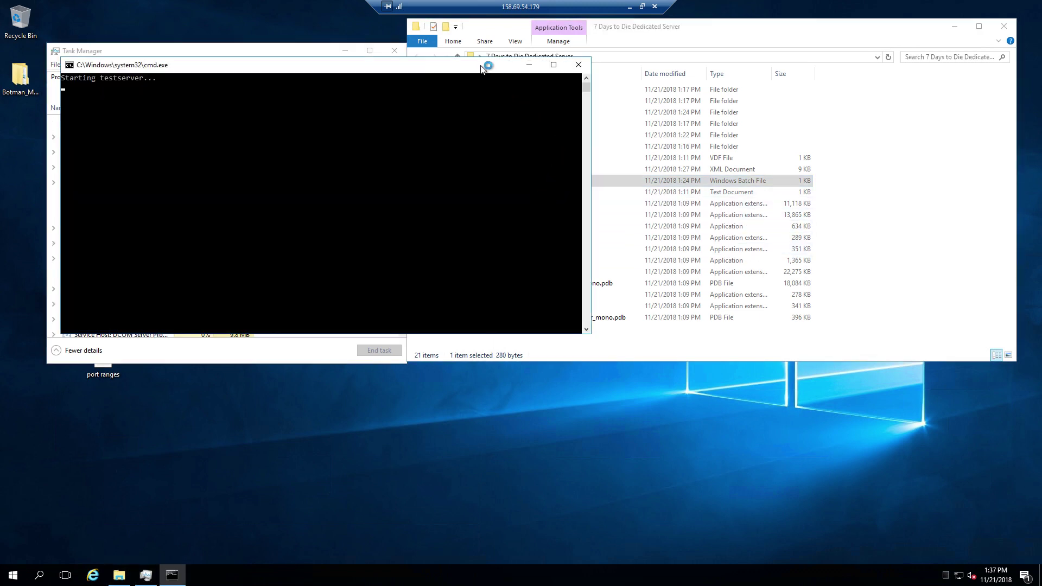
drag(500, 67, 838, 98)
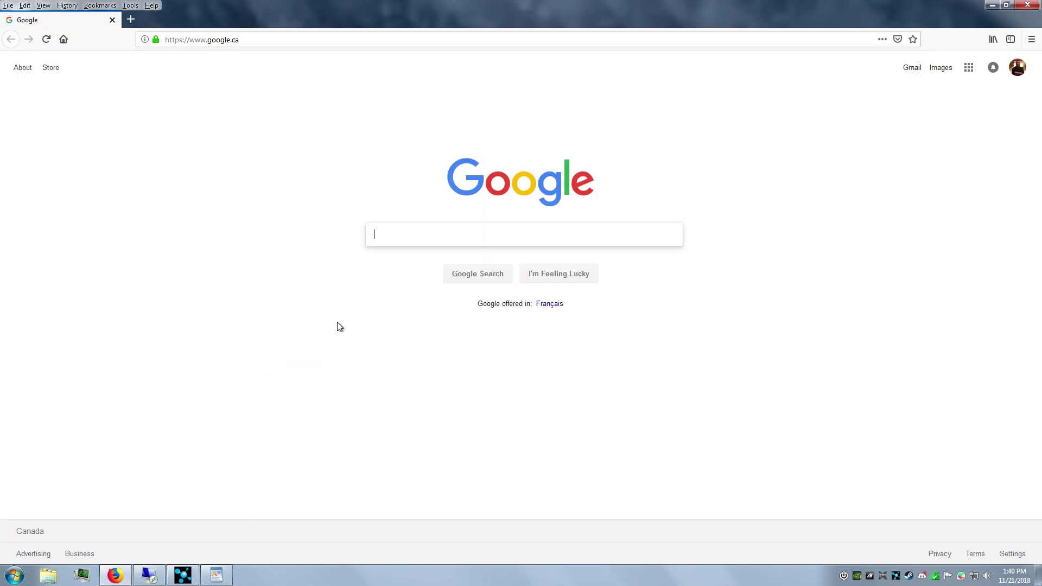
Search Google for 'steam i o' and open the STEAMID I/O lookup page
text(steam i o)
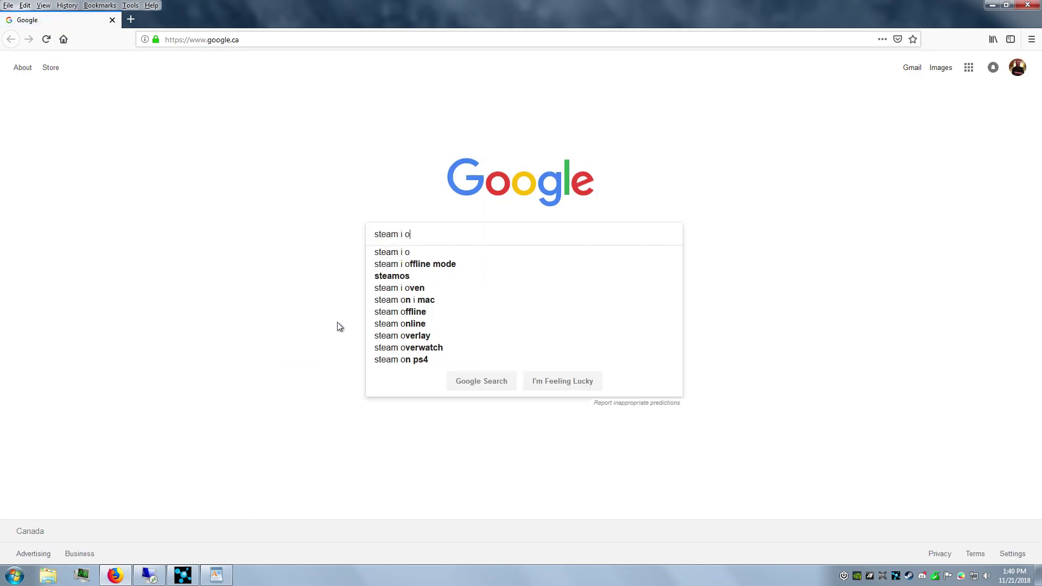
key(Return)
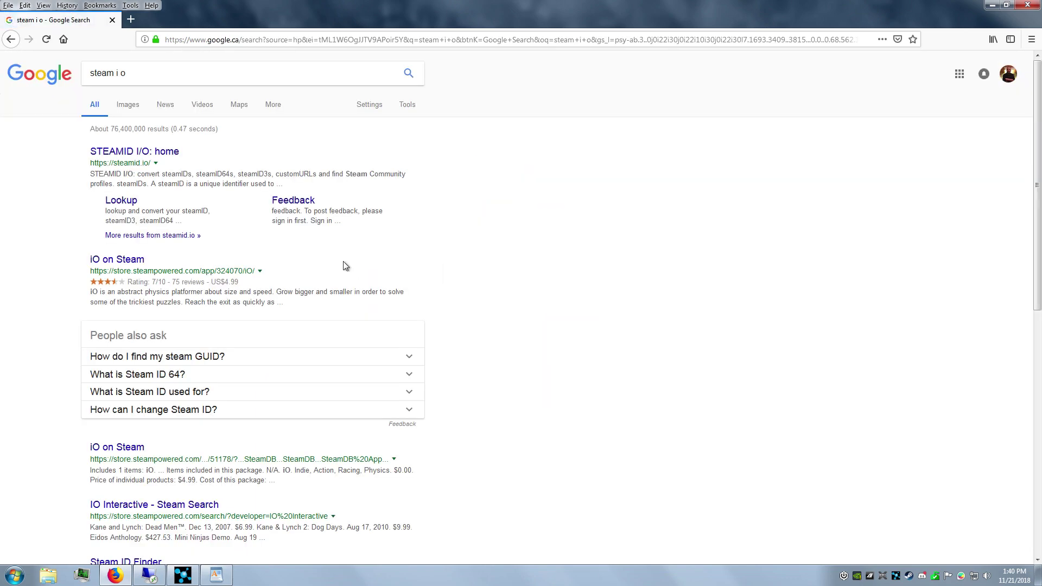
click(126, 204)
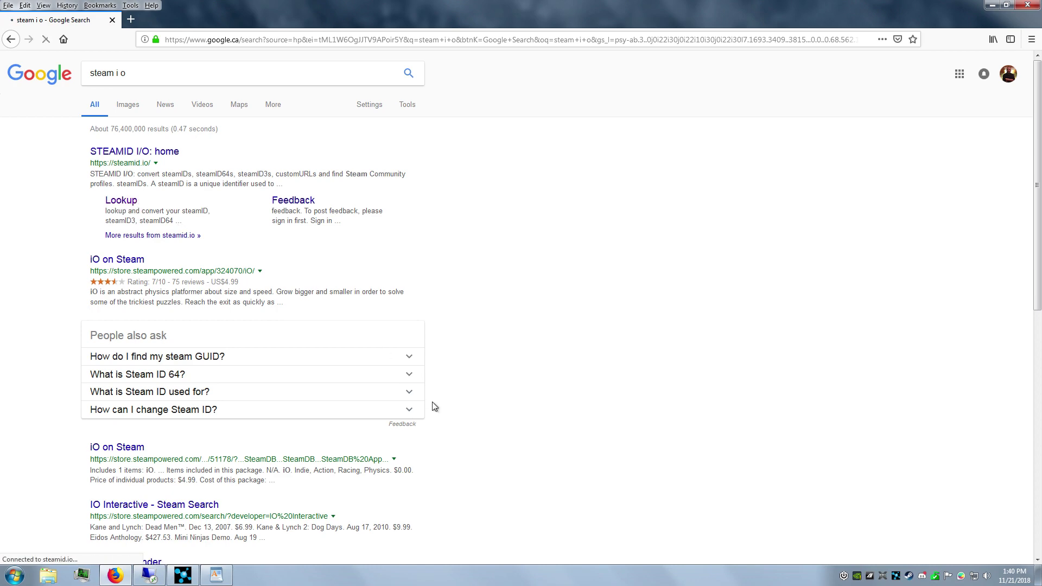
right_click(908, 576)
Copy the Steam community profile page URL, then close the Steam client window
click(940, 501)
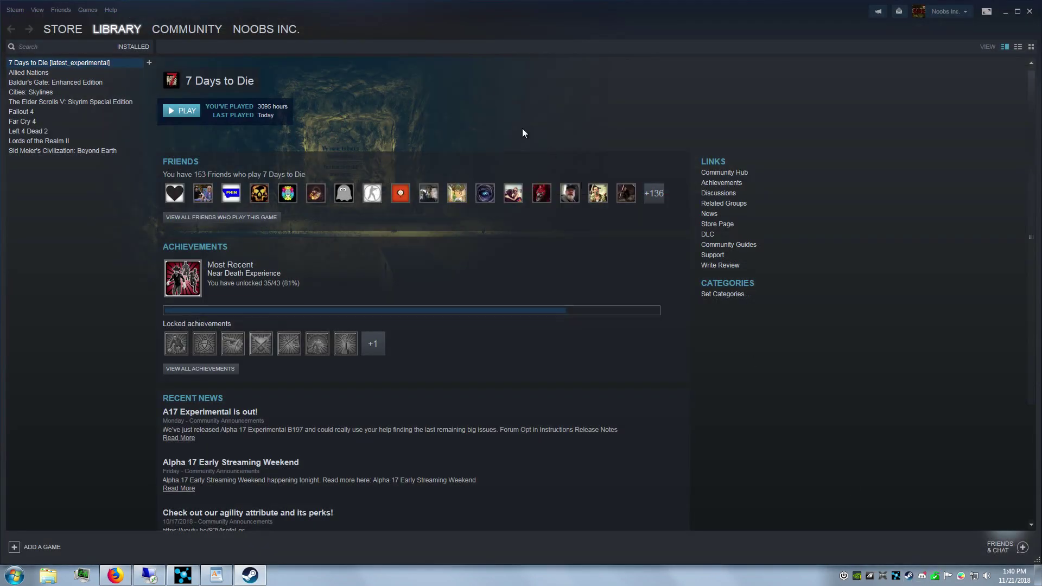
click(253, 57)
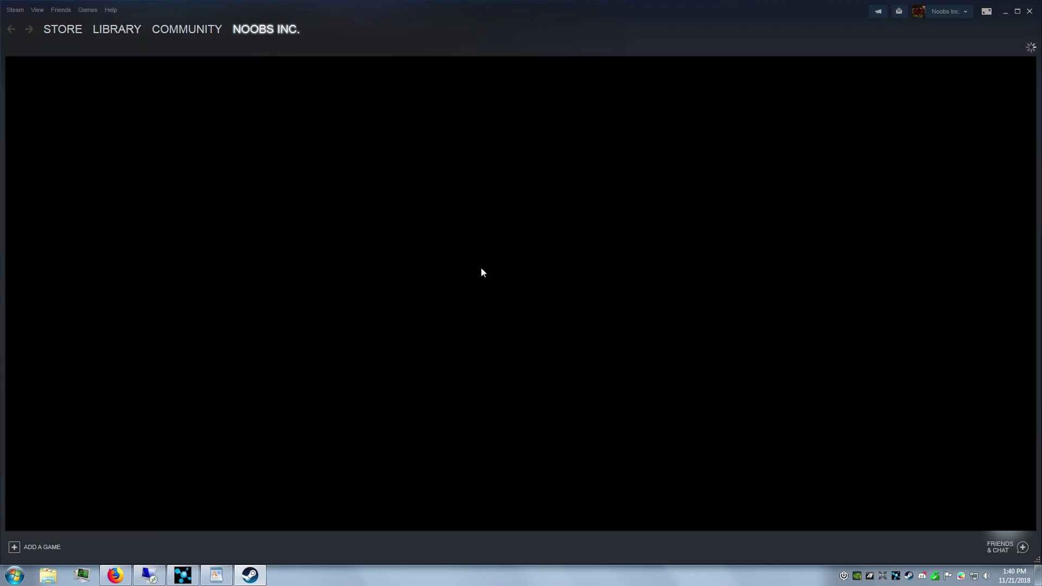
right_click(523, 92)
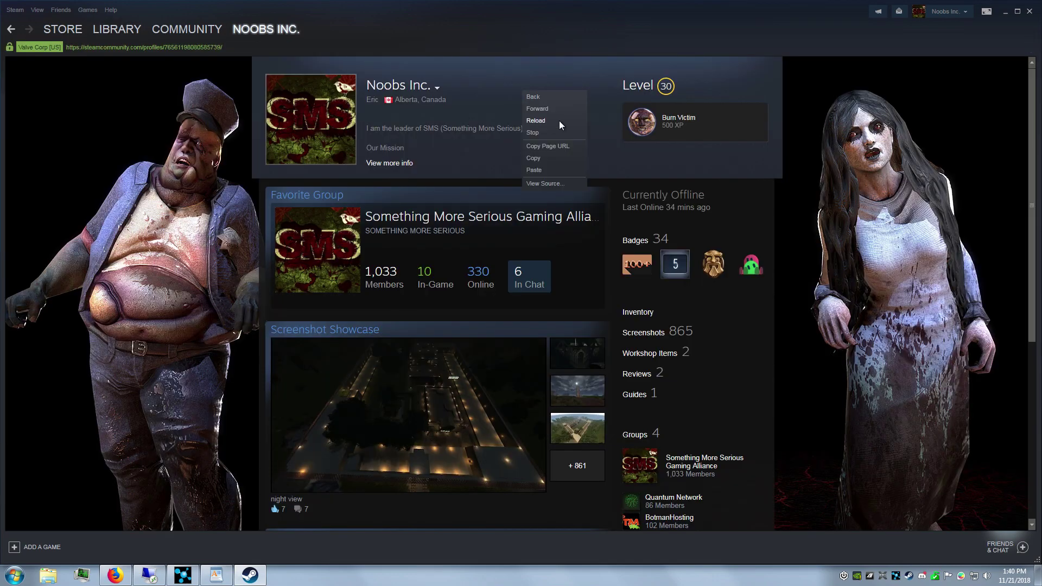
click(554, 147)
click(1028, 11)
Paste the profile URL into STEAMID I/O and look up its steamID64
right_click(430, 209)
click(470, 258)
click(654, 208)
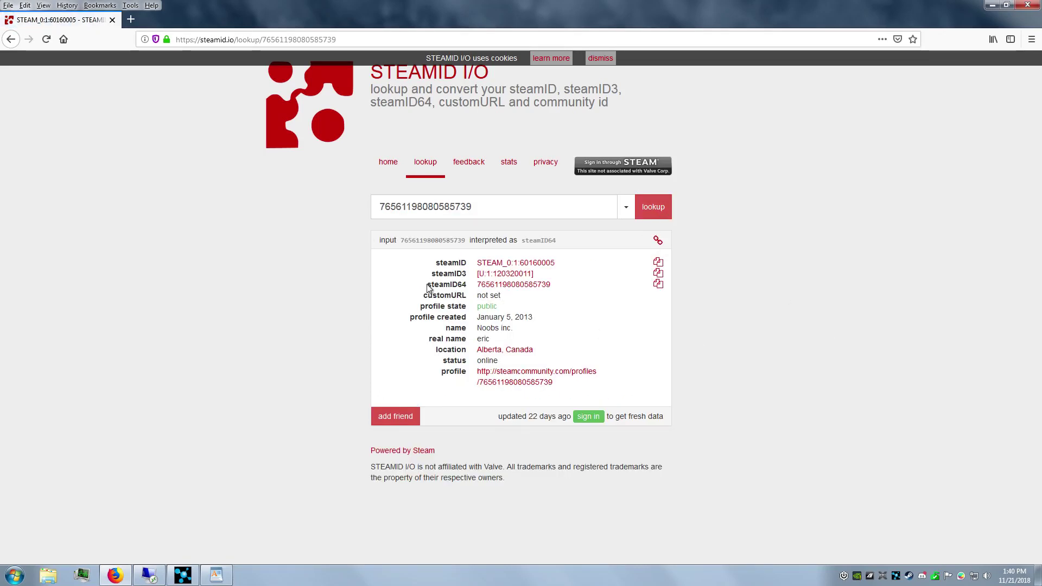
drag(427, 284, 547, 290)
click(740, 357)
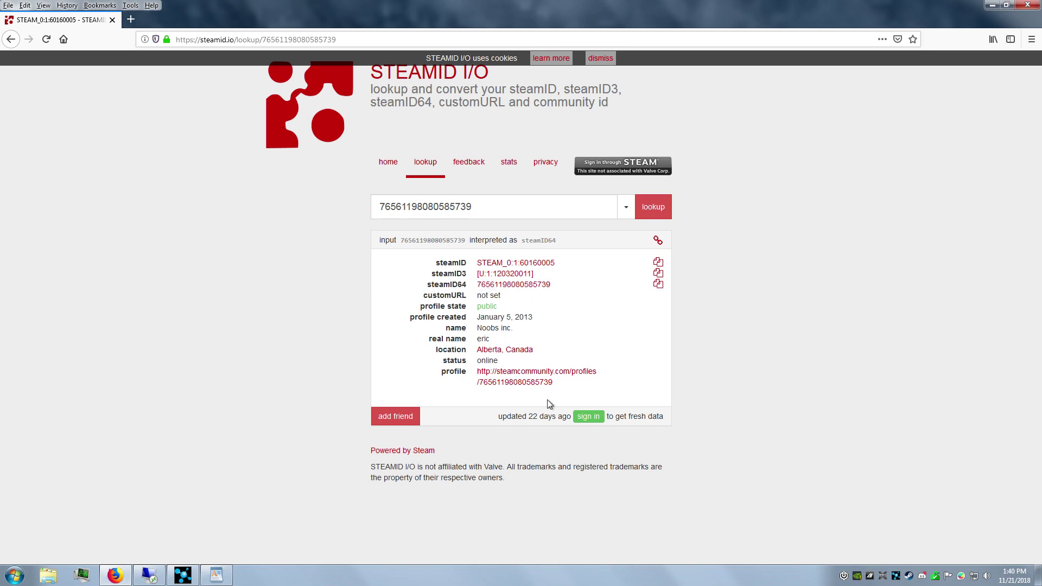
View the Steam profile link in a new tab, close it, and minimize Firefox
click(524, 374)
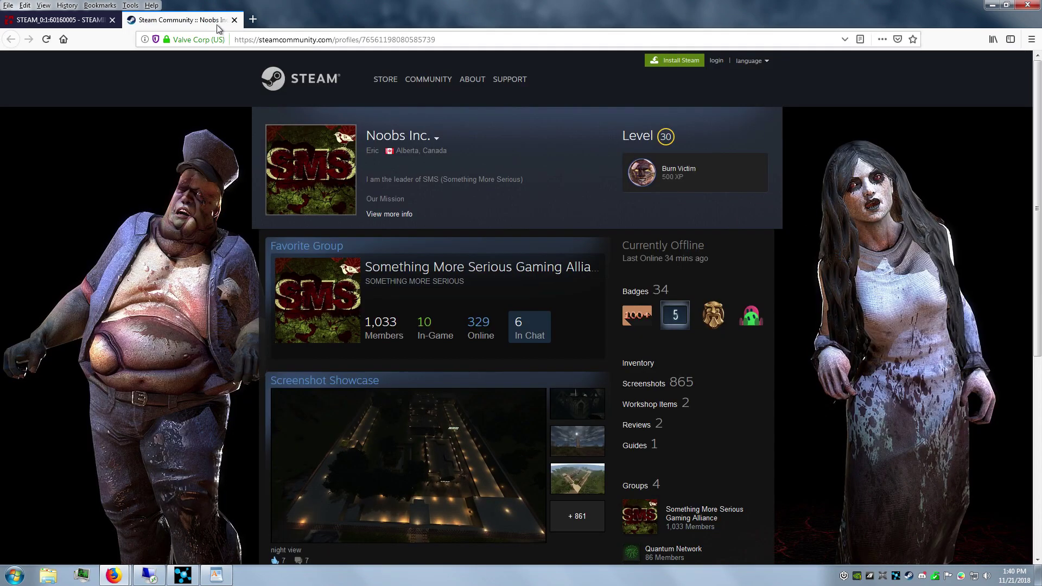
click(234, 20)
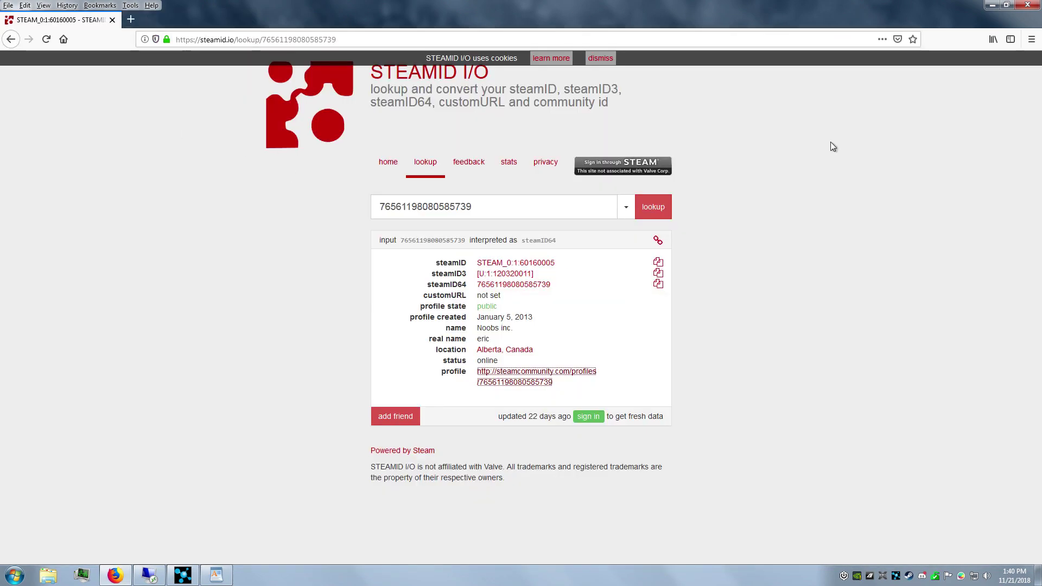
click(991, 5)
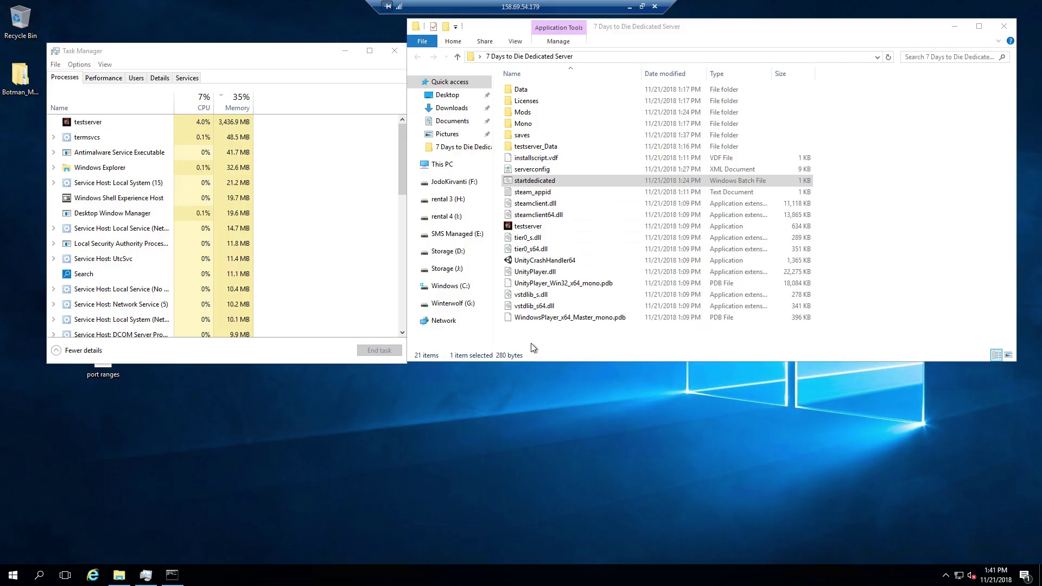
Copy the testserver XML from the saves folder onto the desktop
double_click(522, 135)
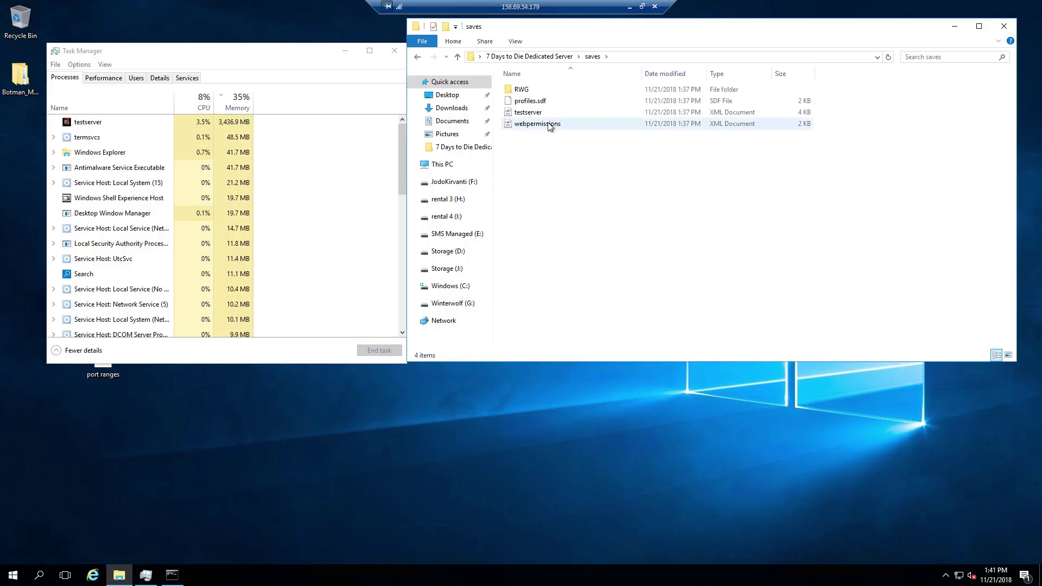
right_click(536, 113)
click(594, 265)
right_click(584, 457)
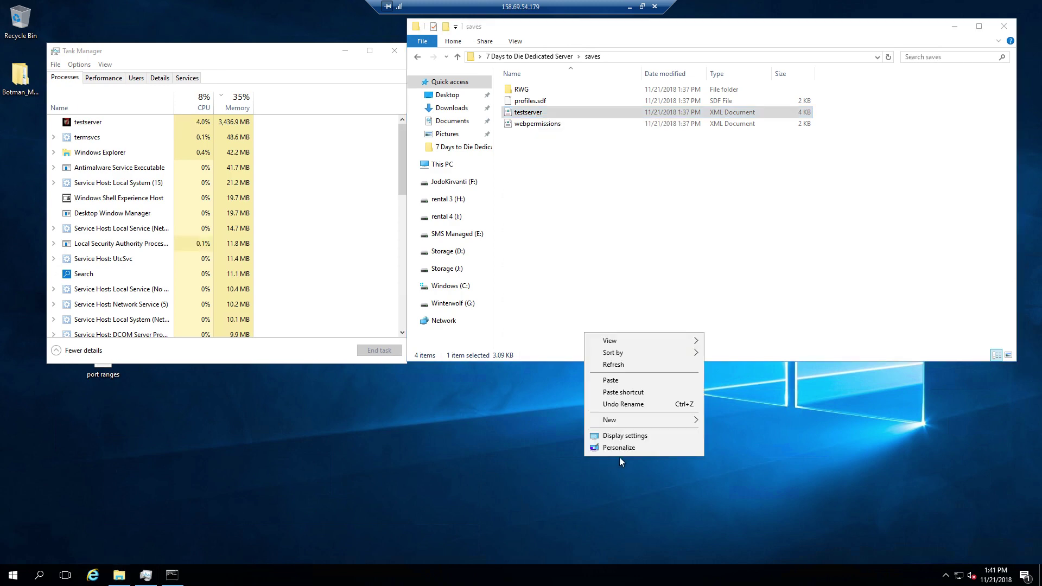
click(618, 380)
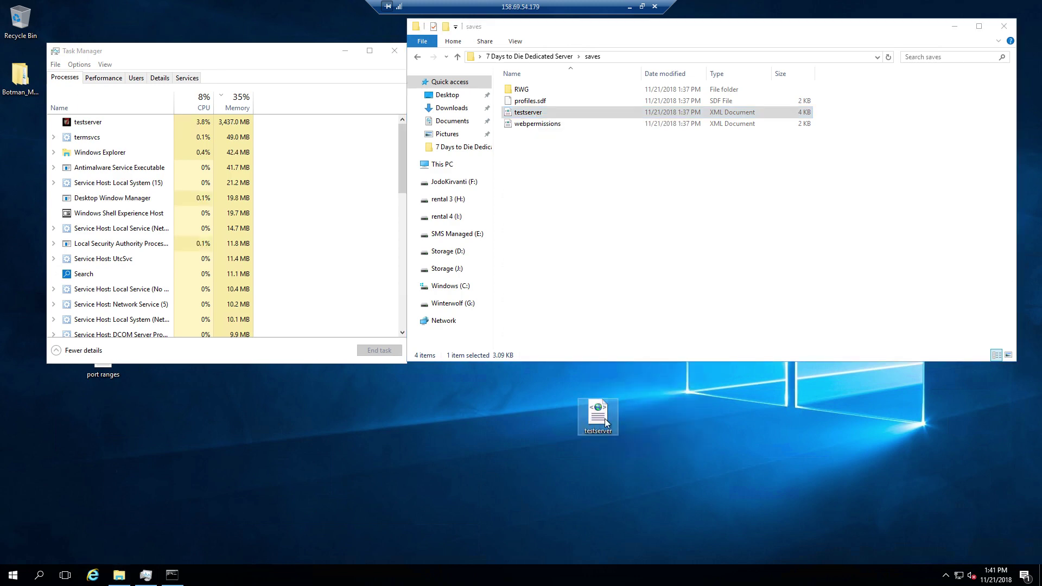
right_click(604, 418)
Open the desktop testserver copy in Notepad and copy the example admin entry
click(649, 224)
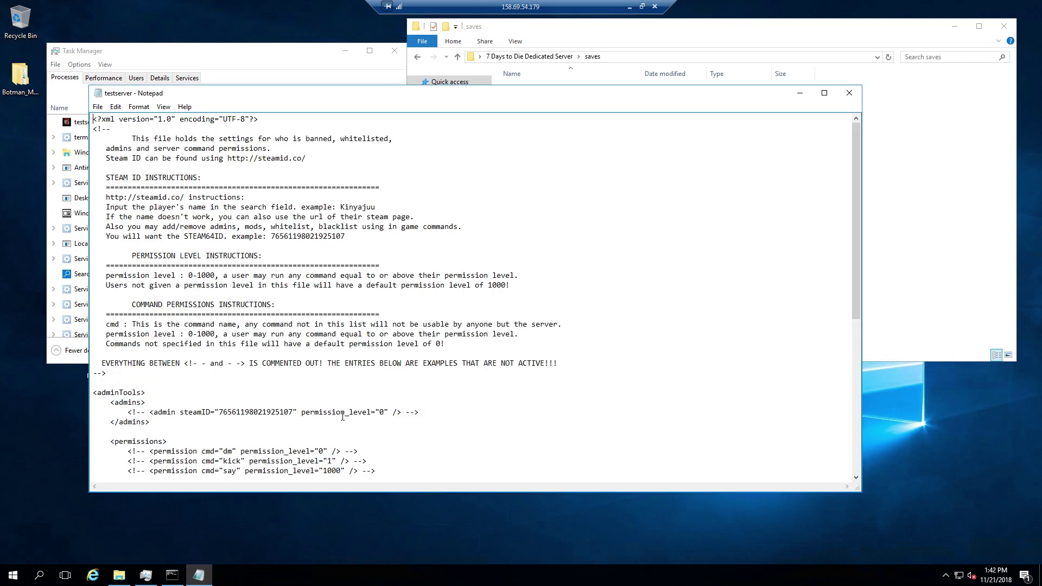
scroll(343, 417, down, 4)
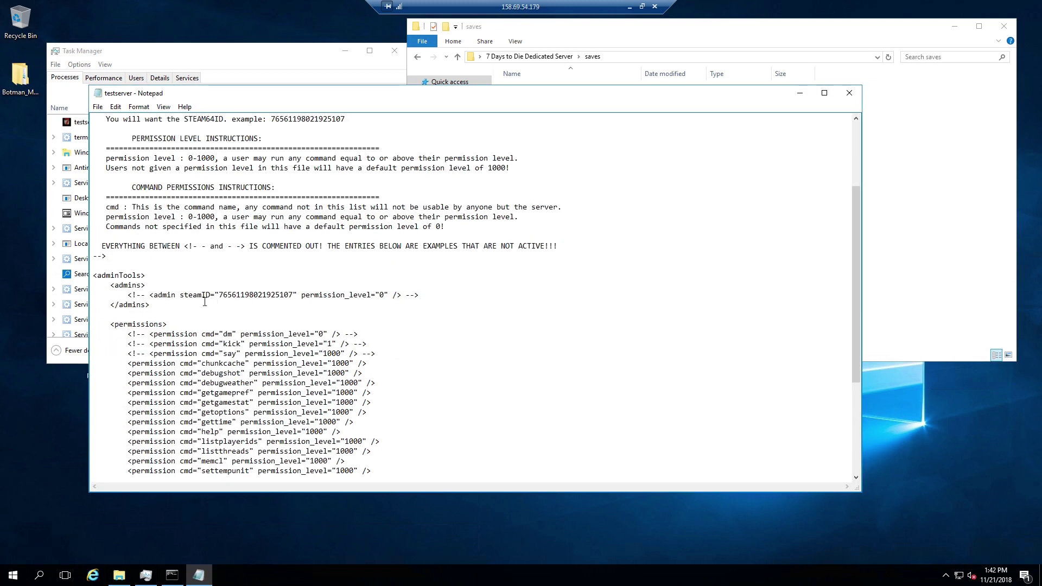
drag(153, 294, 402, 296)
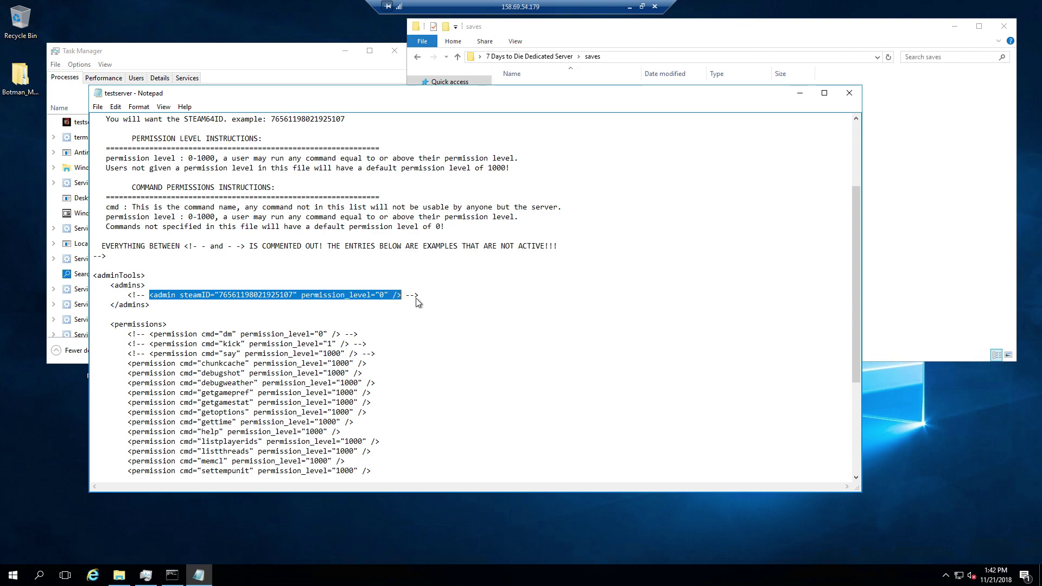
right_click(403, 296)
click(441, 332)
Paste three active admin entries on new lines below the commented example
click(435, 293)
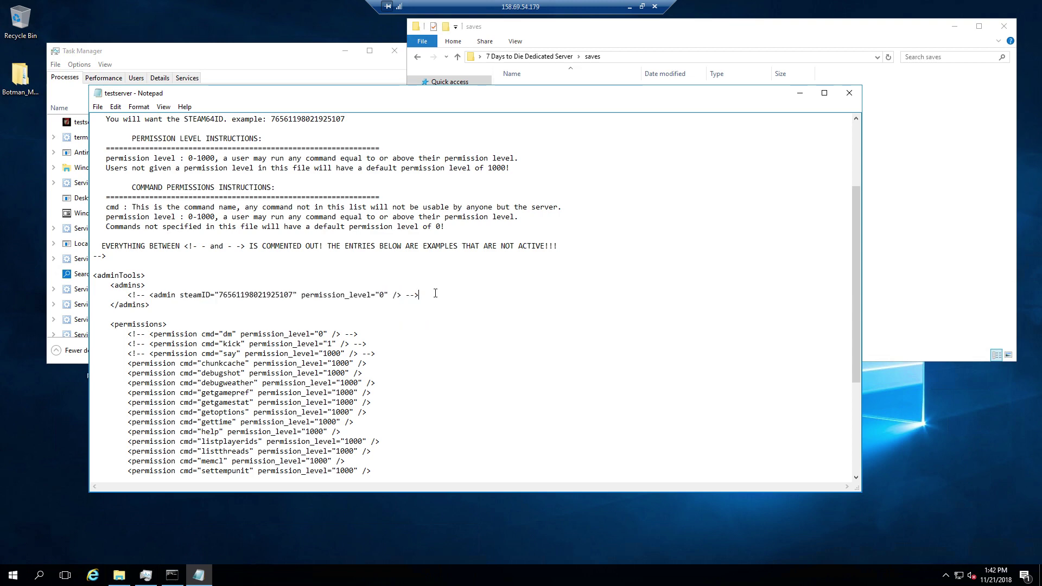
key(Return)
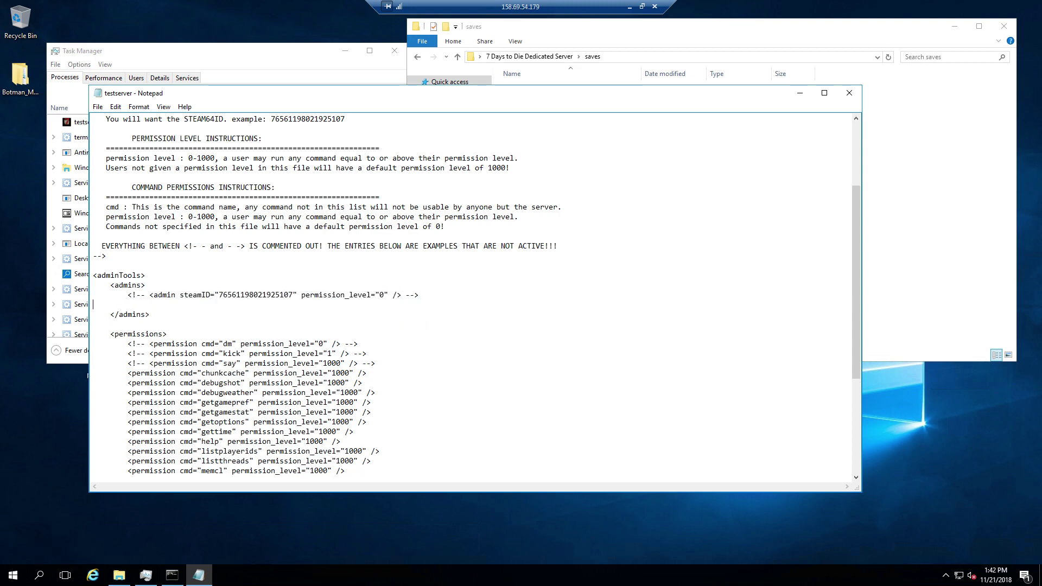
key(Return)
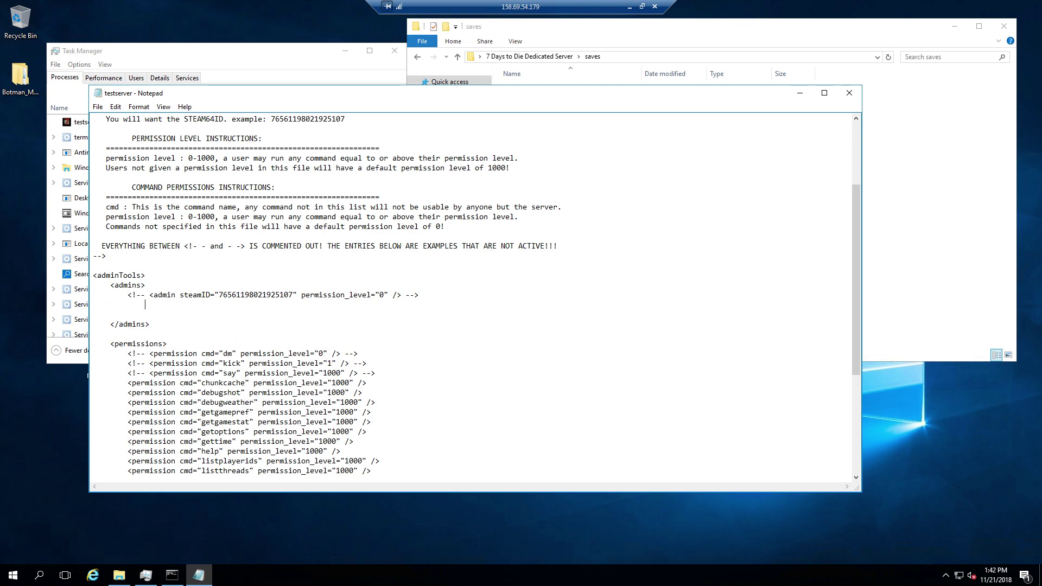
key(ctrl+v)
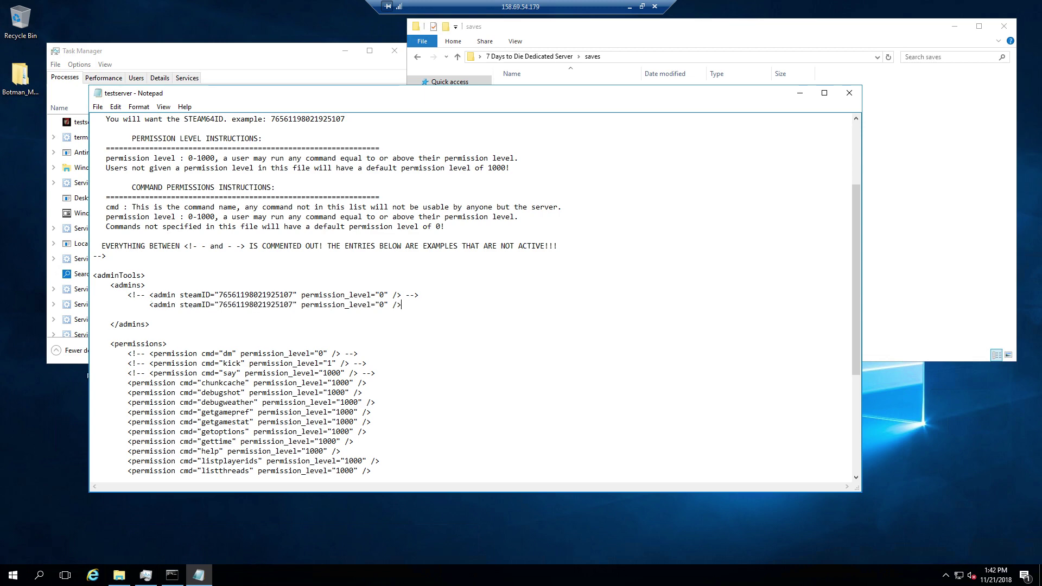
key(Return)
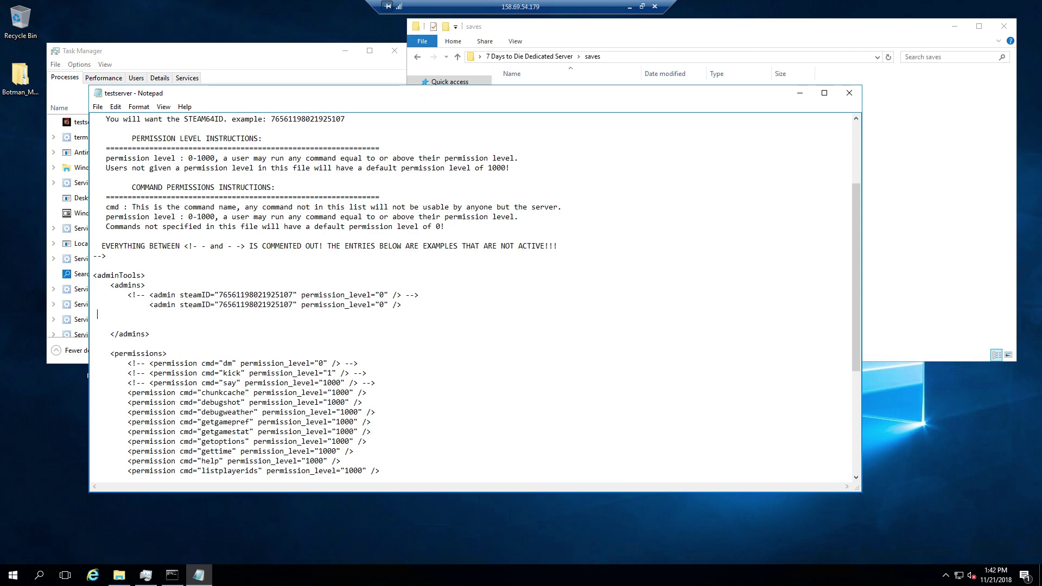
key(ctrl+v)
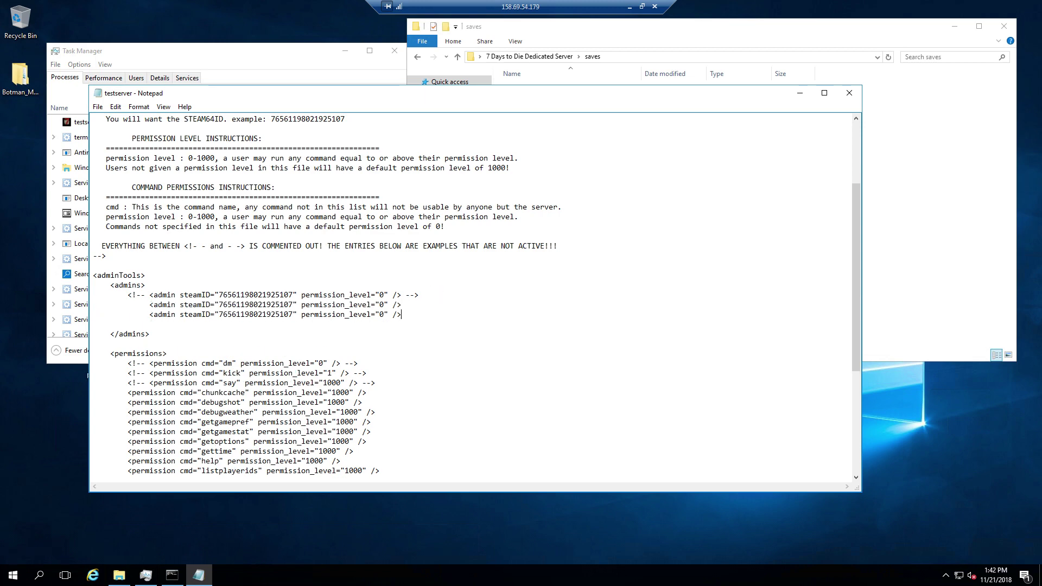
key(Return)
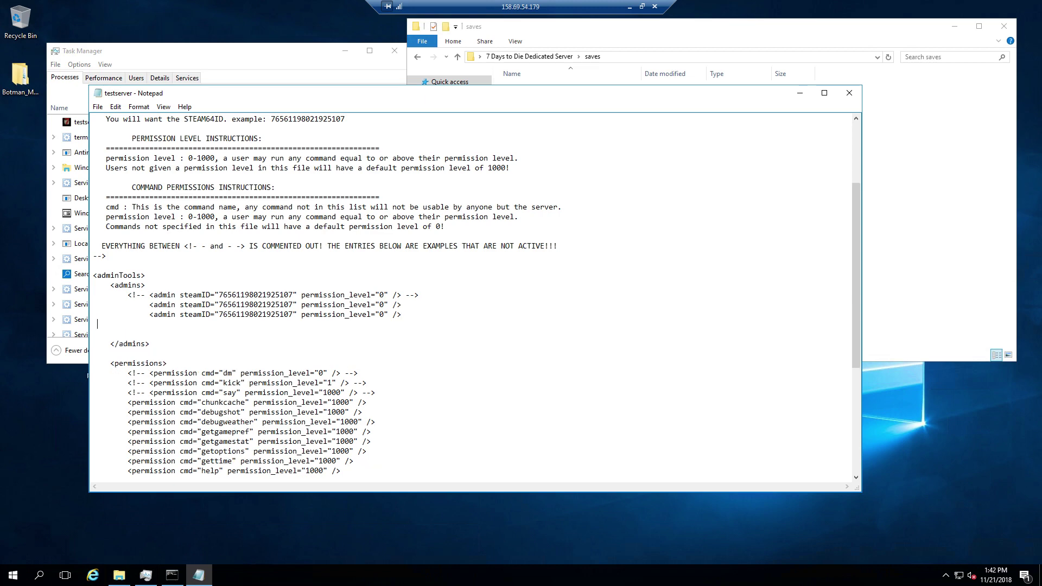
key(ctrl+v)
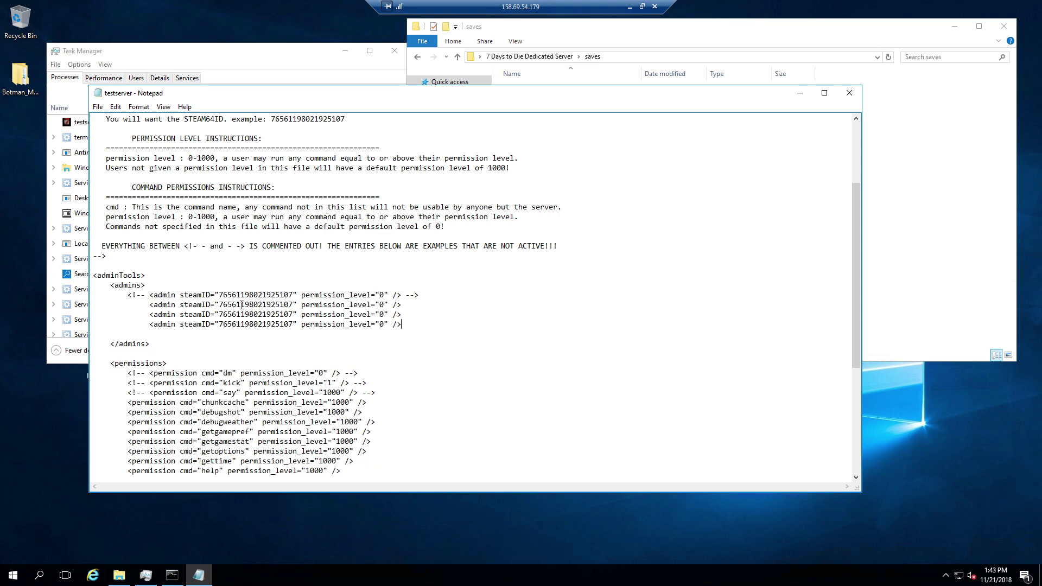
Paste your Steam ID into the second and third entries, ending the third with 357
drag(218, 305, 297, 304)
right_click(294, 304)
click(319, 350)
click(220, 314)
drag(220, 314, 293, 315)
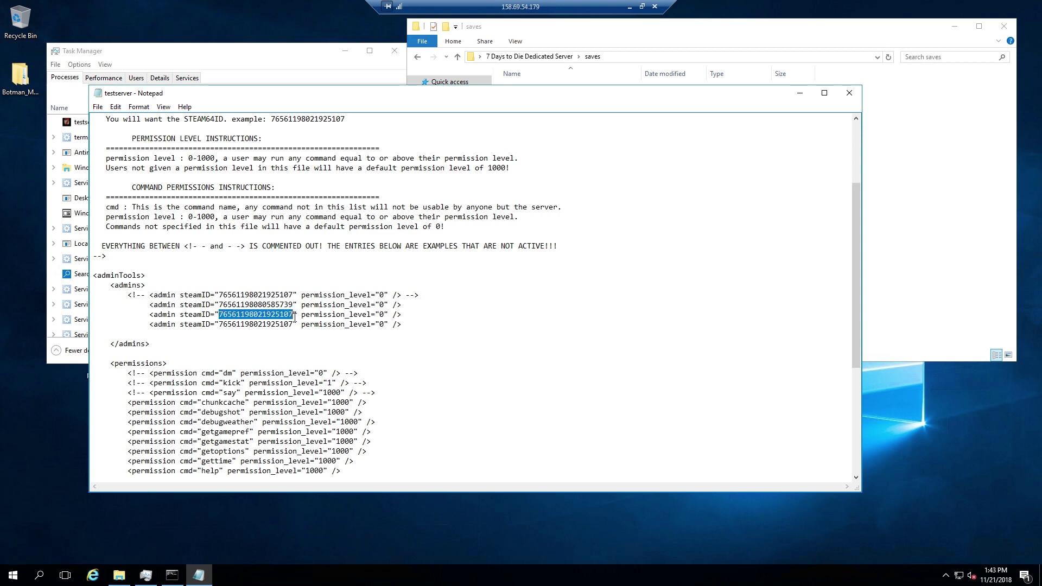
right_click(294, 316)
click(340, 365)
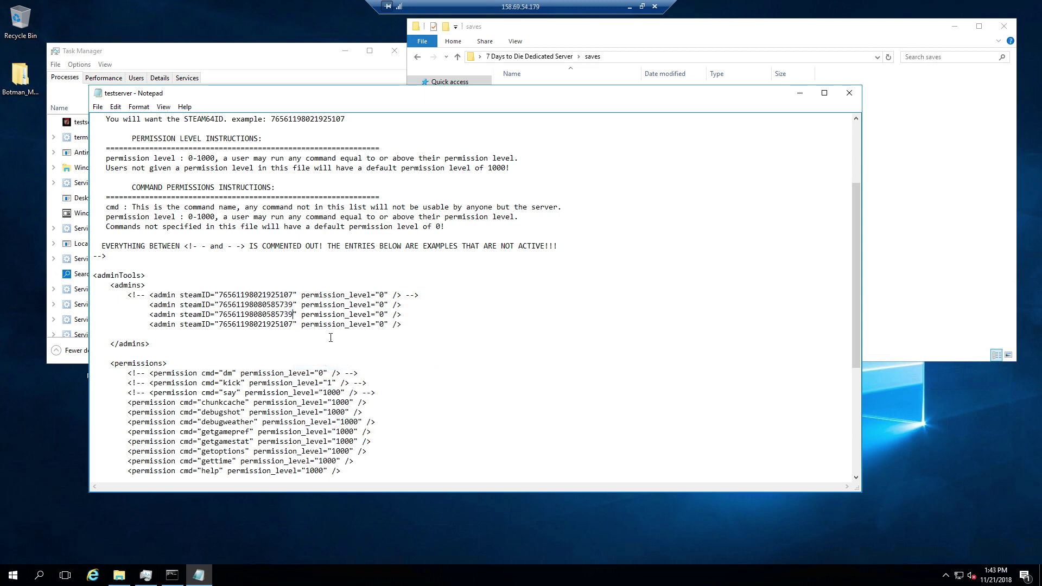
key(BackSpace)
key(BackSpace)
key(BackSpace)
text(357)
Set the last two admin entries' permission_level to 1 and 2
double_click(382, 315)
text(1)
double_click(382, 323)
text(2)
scroll(474, 379, down, 2)
click(374, 324)
scroll(472, 361, down, 3)
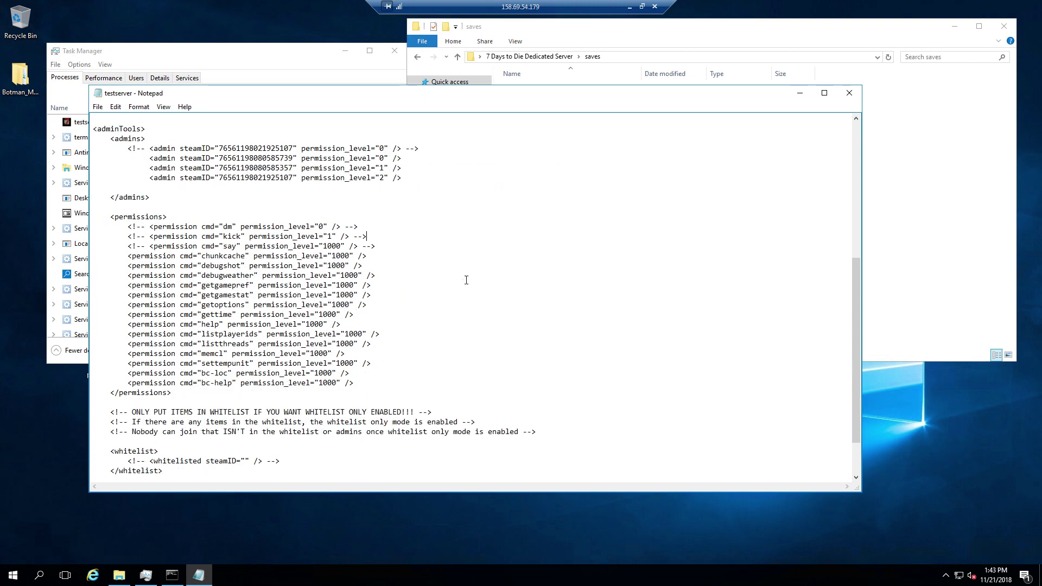
Close Notepad saving testserver.xml, then minimize the remote desktop session
click(849, 93)
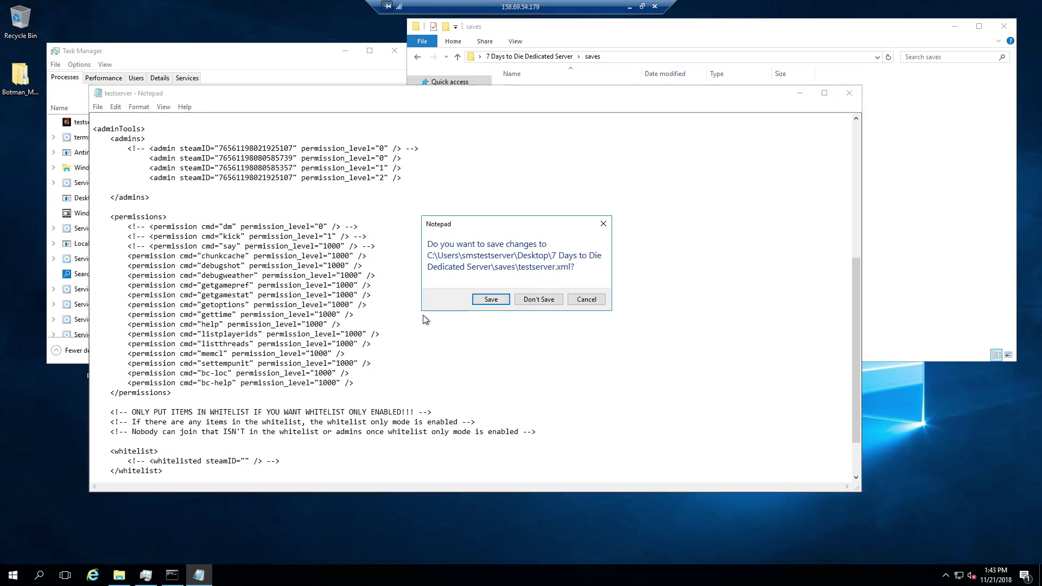
click(488, 301)
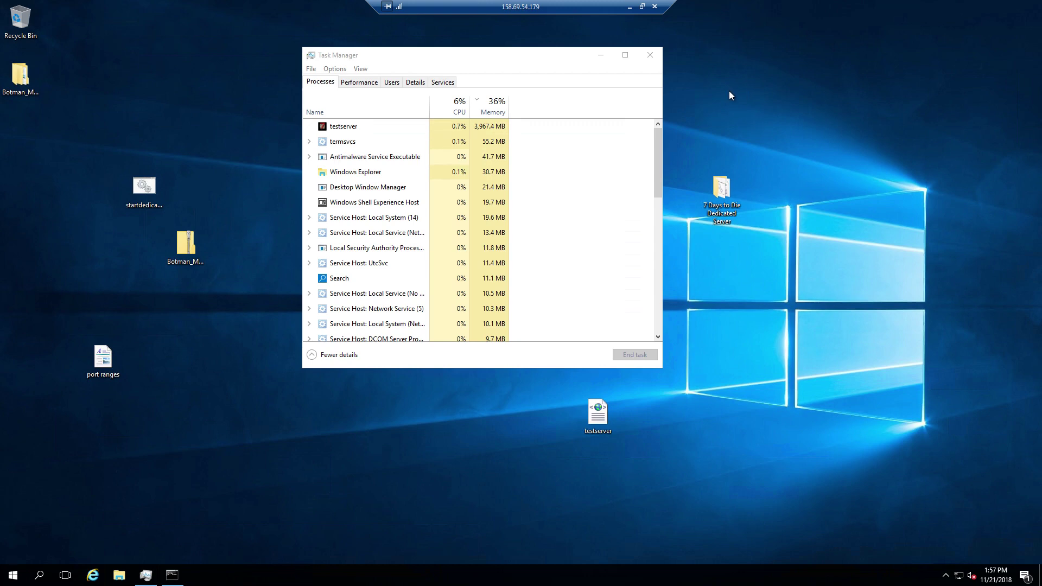
click(630, 7)
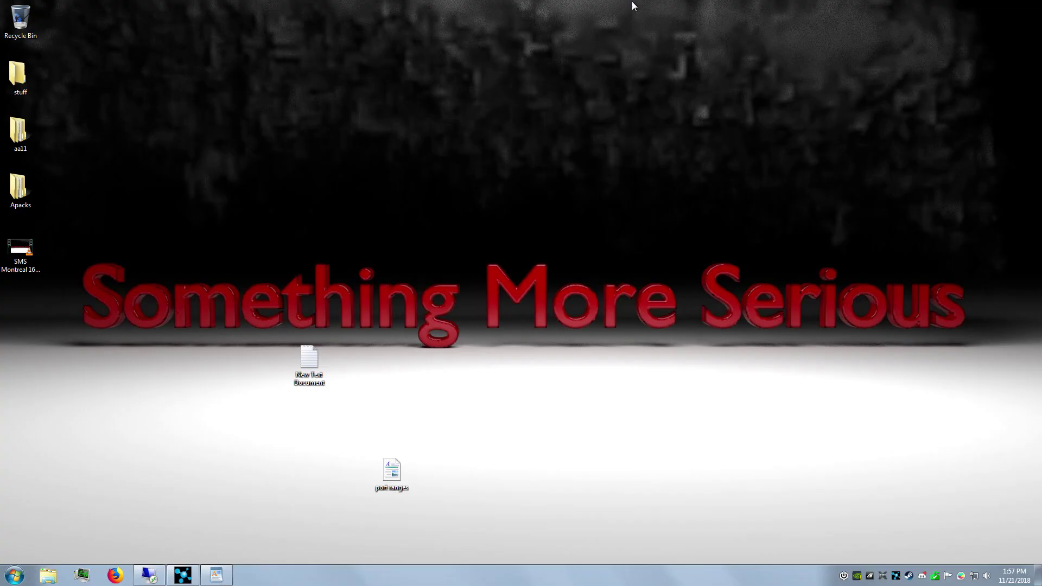
Launch 7 Days to Die from the Steam tray icon's game list
right_click(908, 576)
click(947, 416)
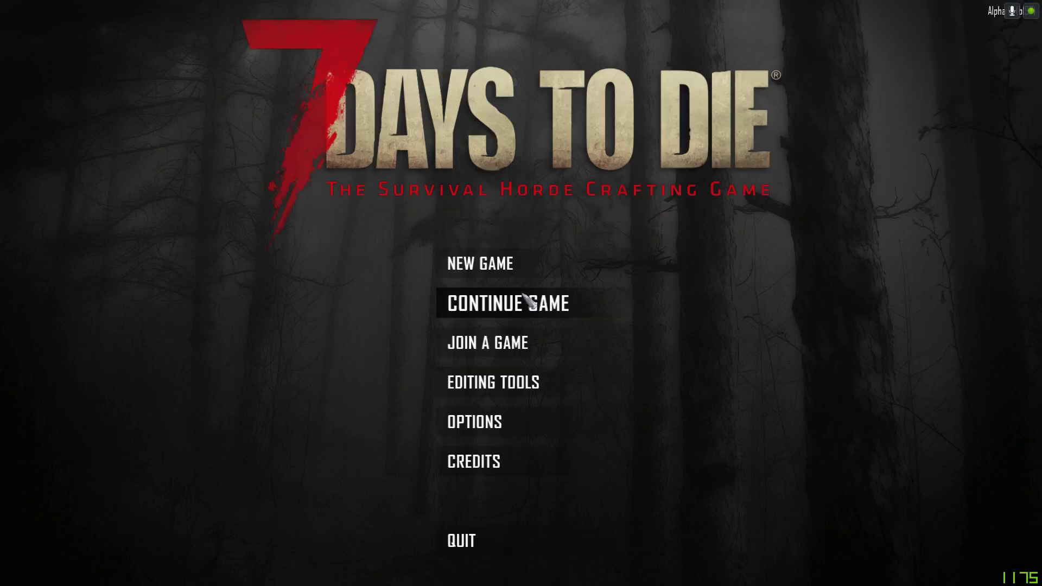
Connect to IP 158.69.54.179 with port 26910 via Join a Game
click(495, 343)
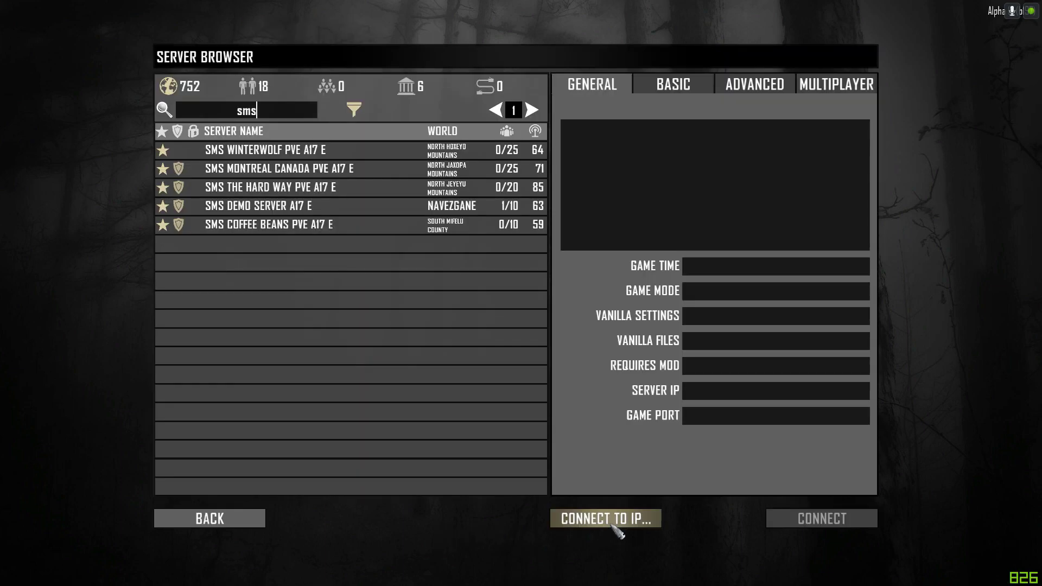
click(612, 525)
click(593, 284)
text(26910)
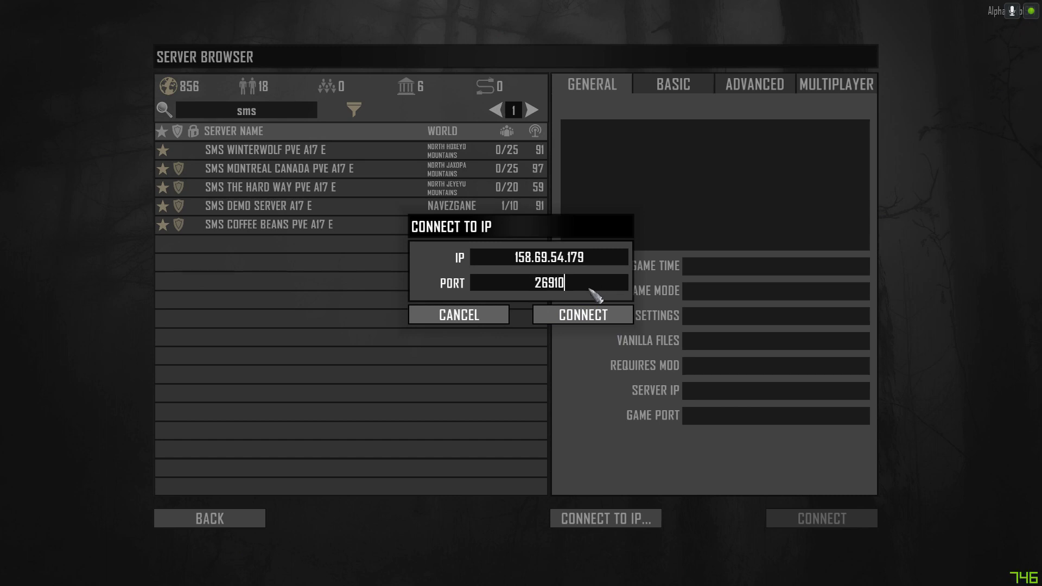
click(584, 312)
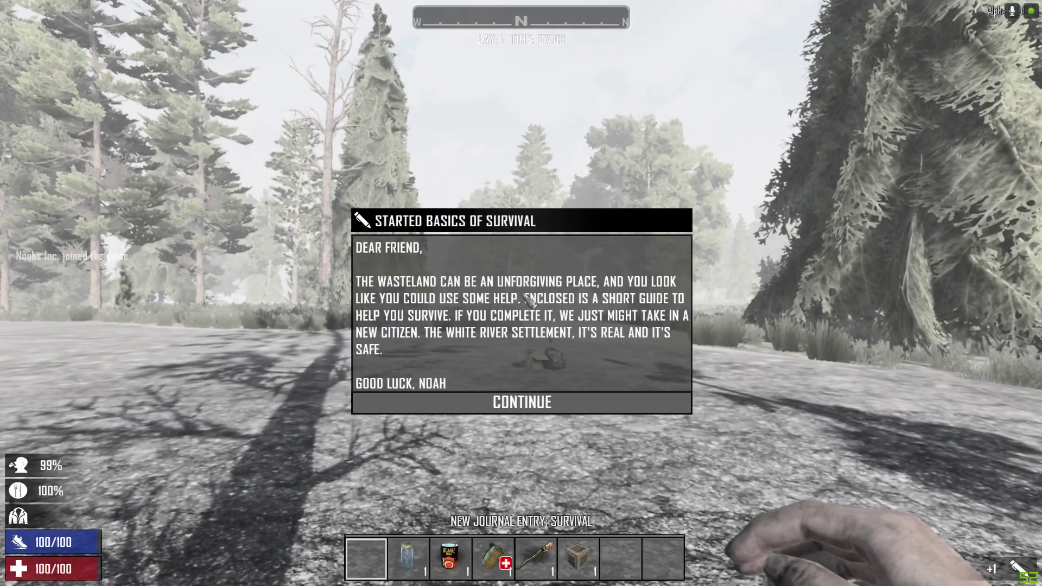
Dismiss the starting messages and harvest some nearby grass
click(538, 402)
click(526, 402)
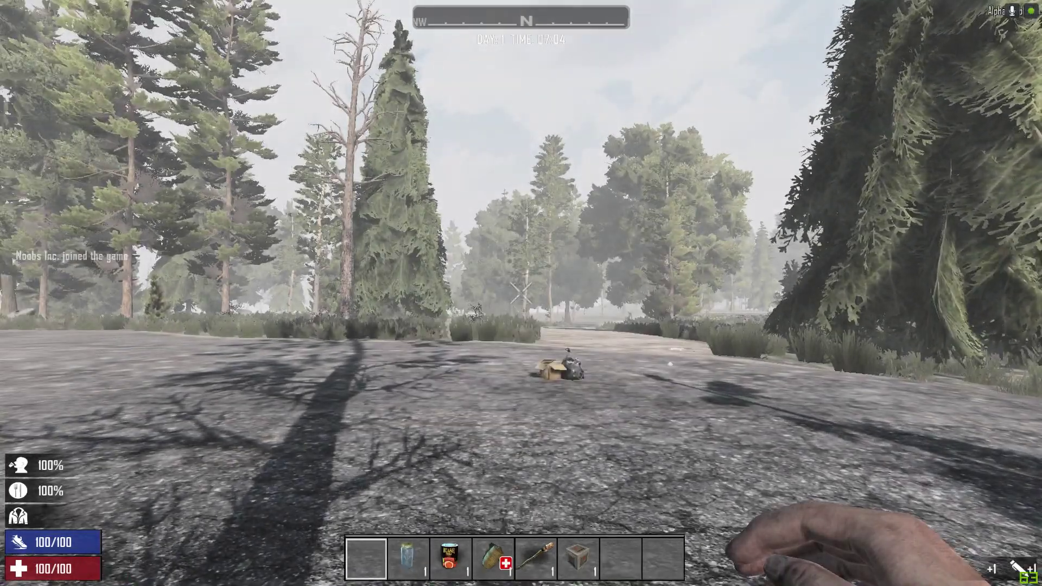
key(shift+w)
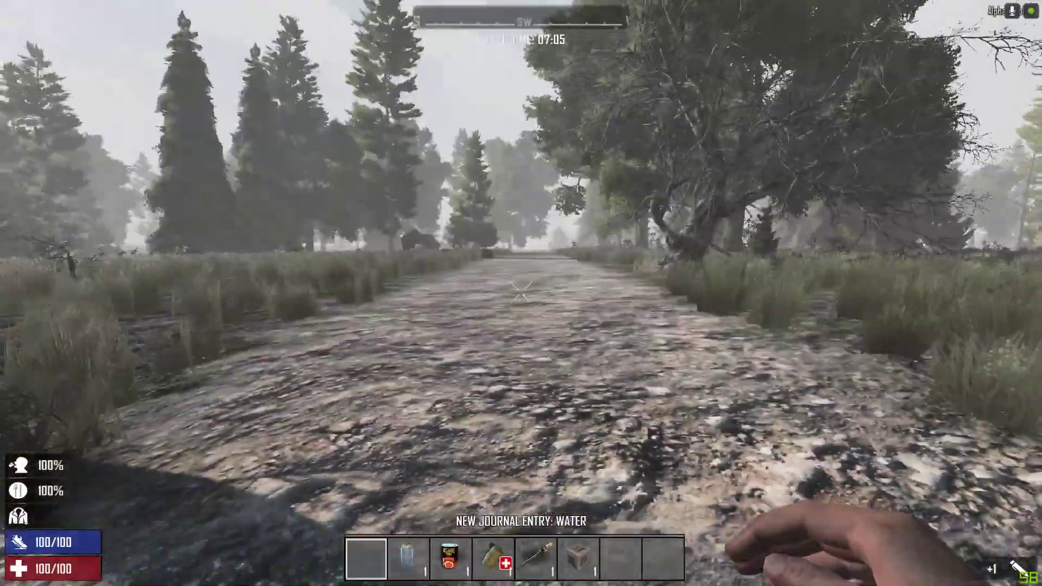
key(shift+w)
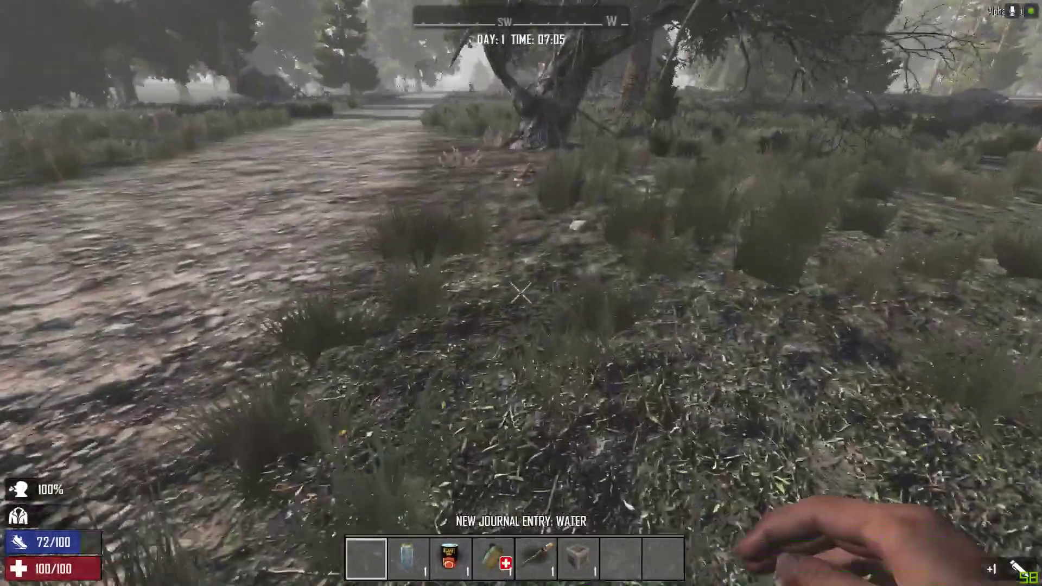
click(520, 293)
click(521, 293)
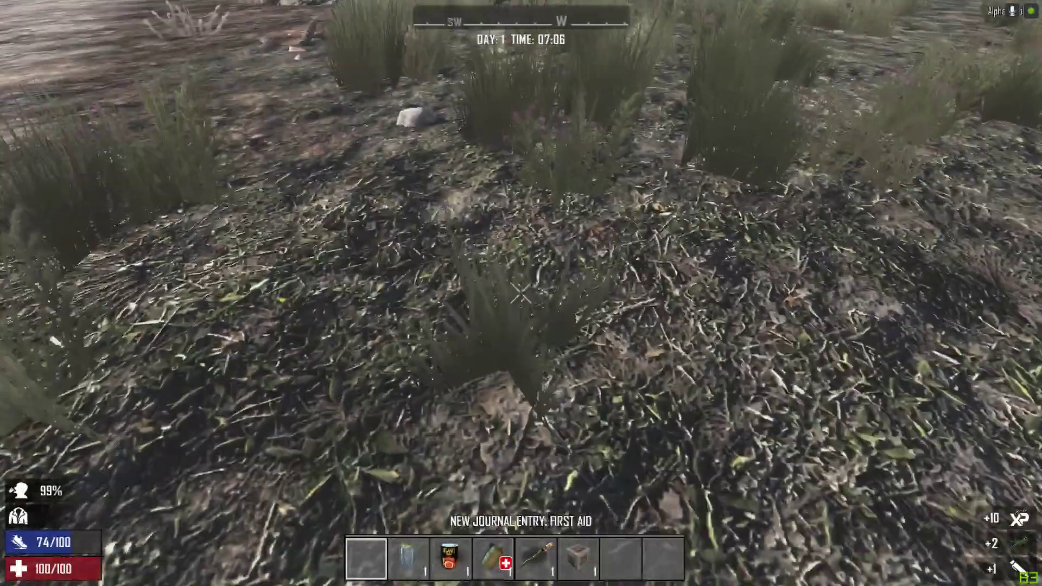
click(521, 293)
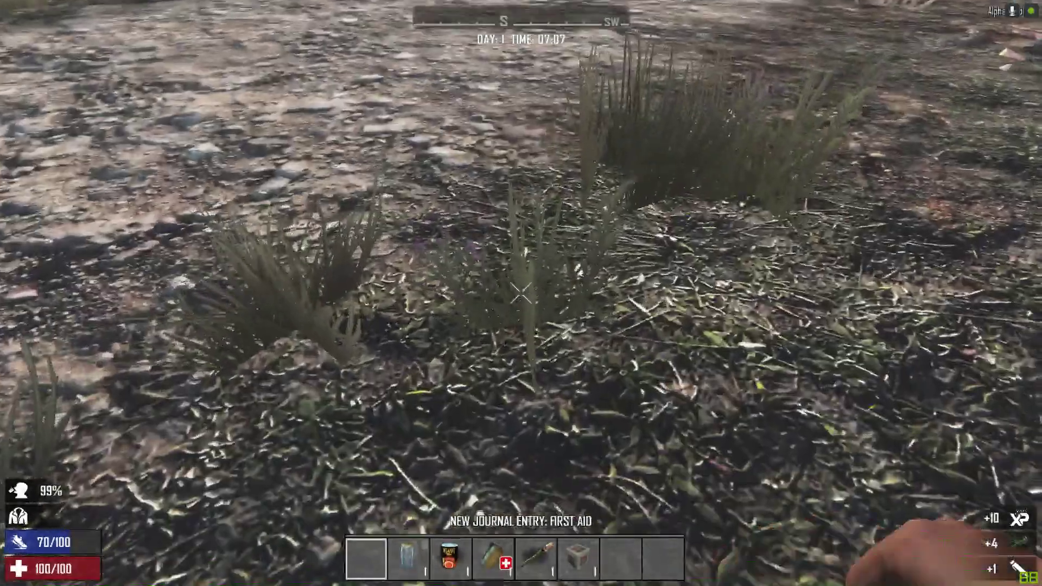
click(521, 293)
Run sa, dm and cm in the F1 console to save and enable debug and creative modes
key(F1)
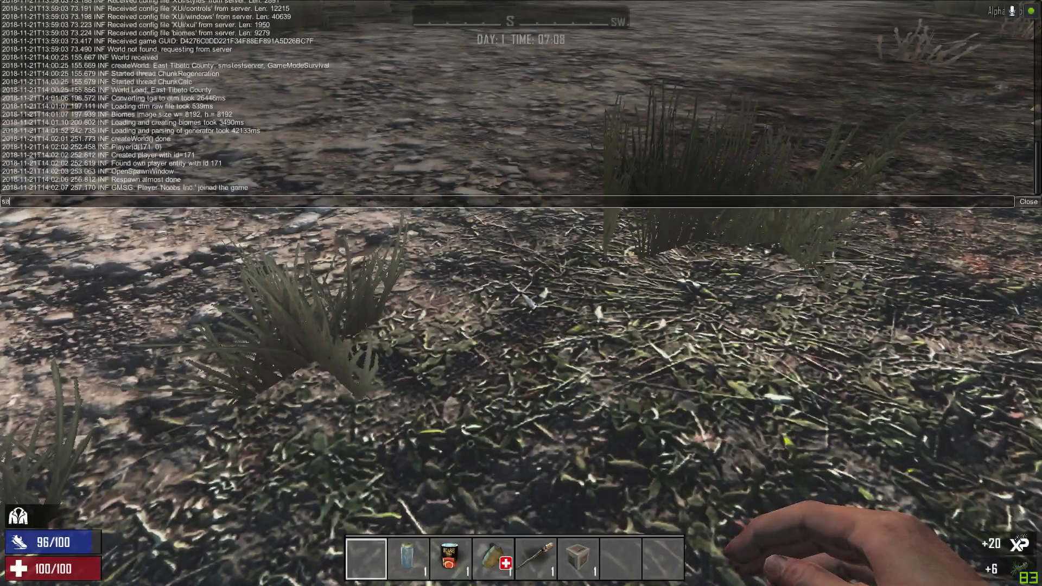
text(sa)
key(Return)
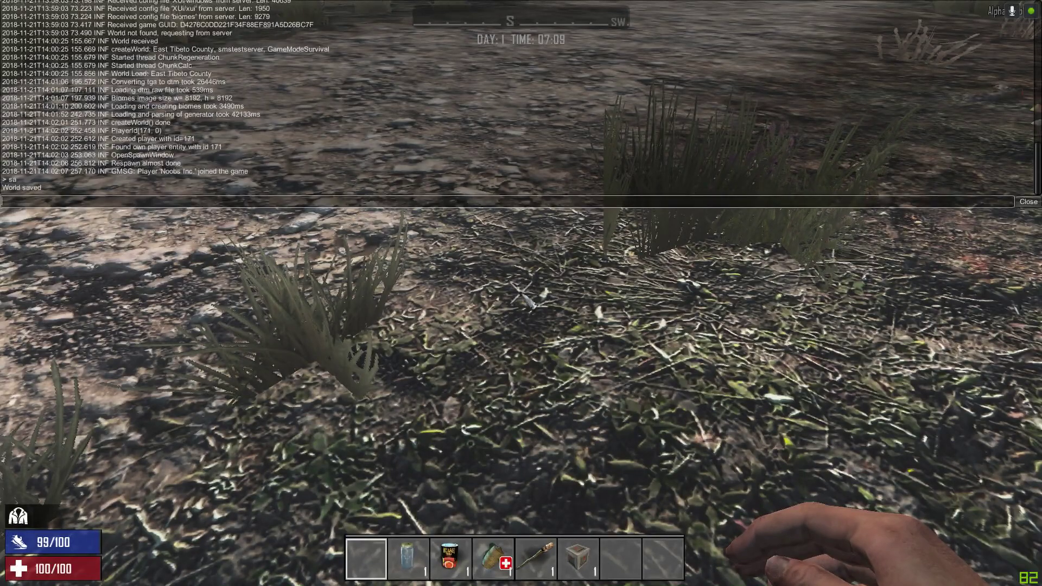
text(dm)
key(Return)
text(cm)
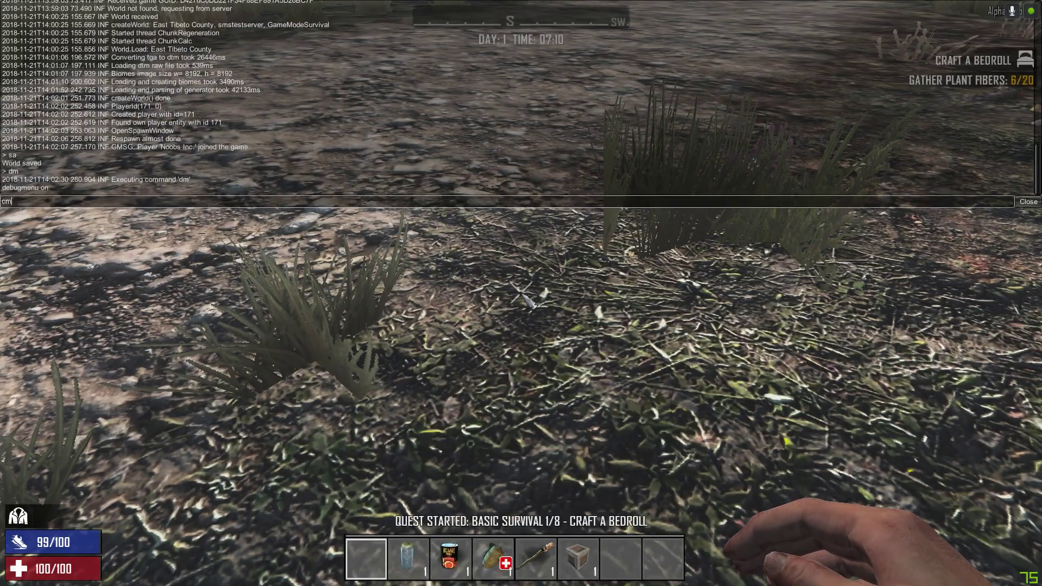
key(Return)
key(F1)
Take a rocket launcher, frag and high-explosive rockets from All Items, and put the launcher on the toolbar
key(u)
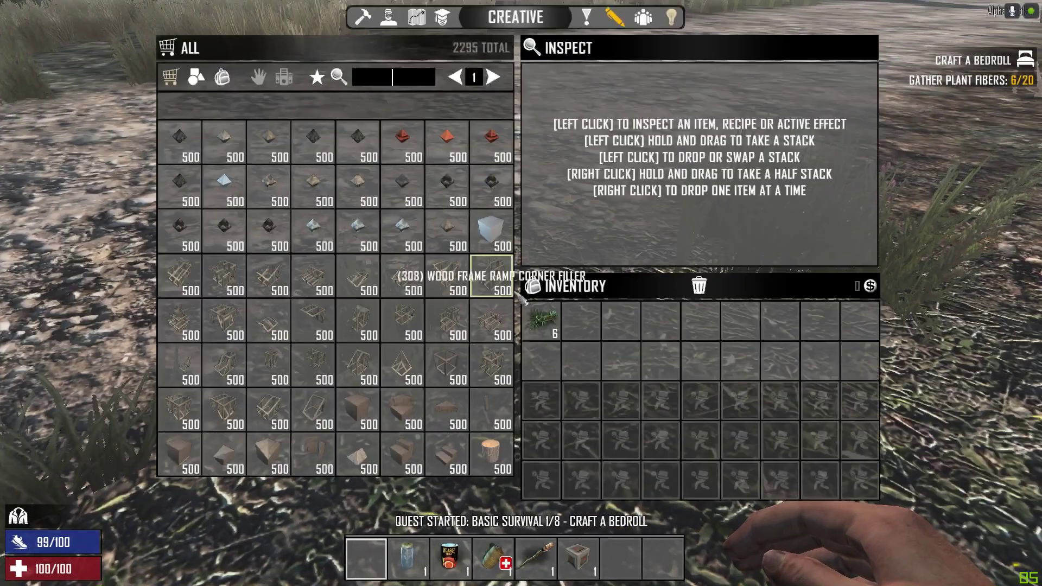
click(222, 77)
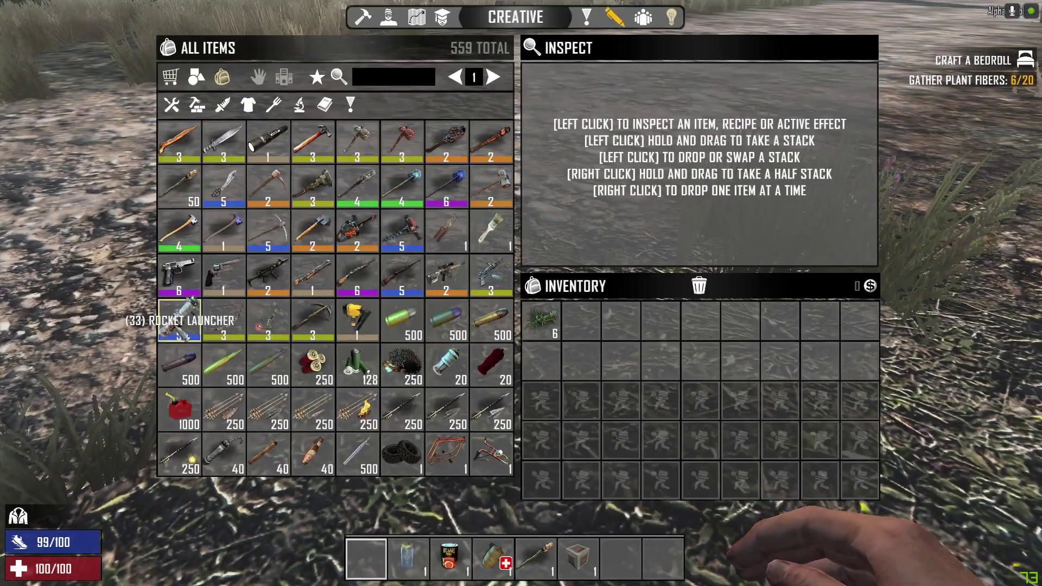
shift+click(180, 320)
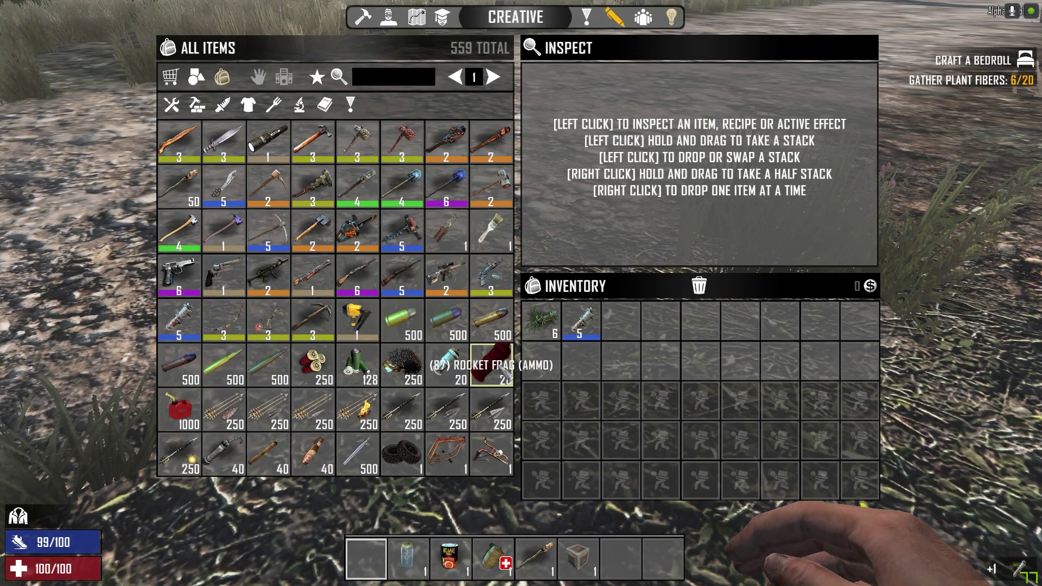
shift+click(491, 365)
shift+click(446, 364)
drag(581, 320, 618, 556)
key(Tab)
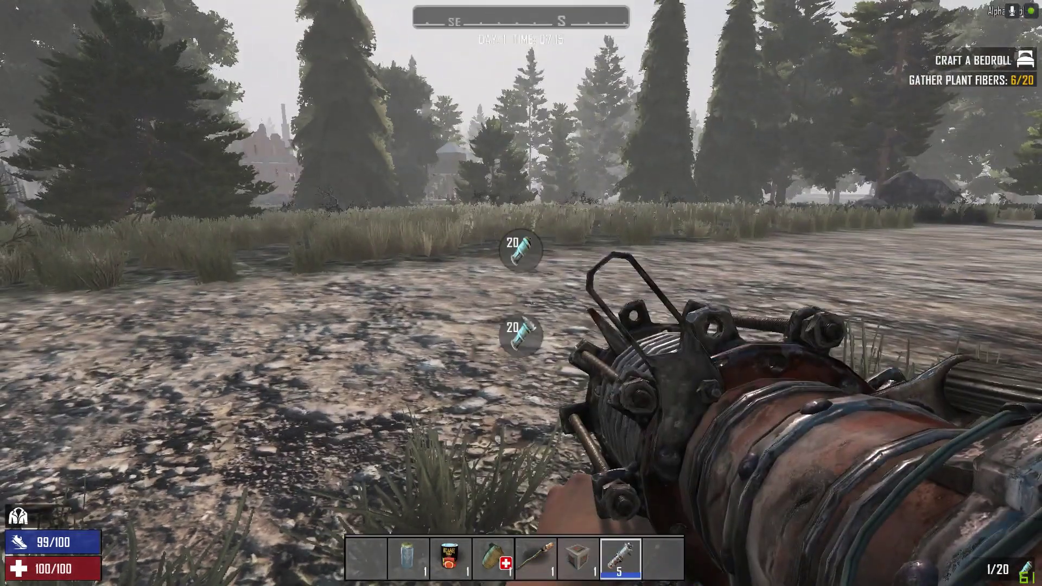
Enable god mode, fire rockets at the zombie in the crop field, and reload
click(520, 293)
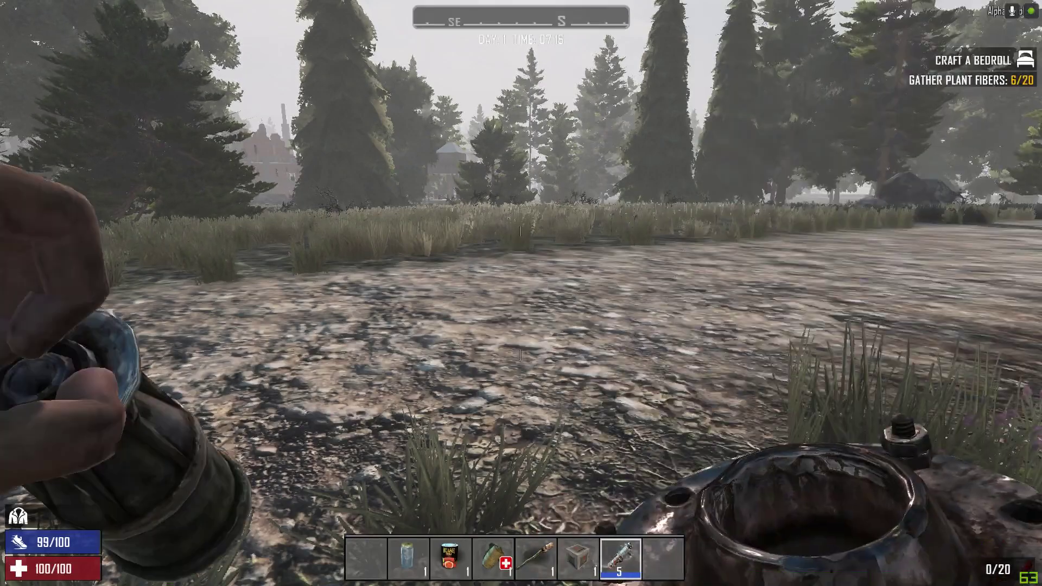
key(g)
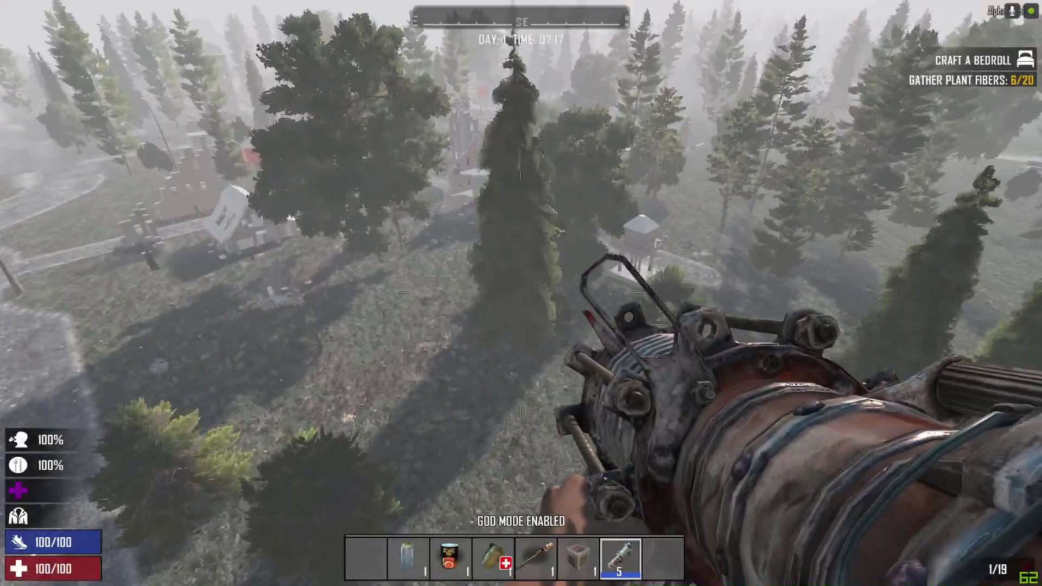
click(521, 293)
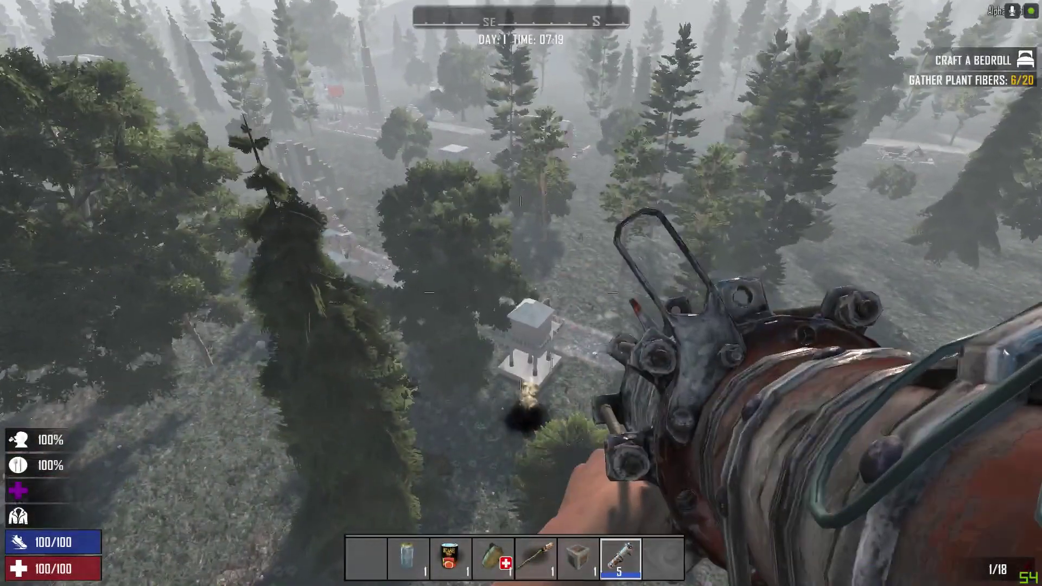
click(520, 293)
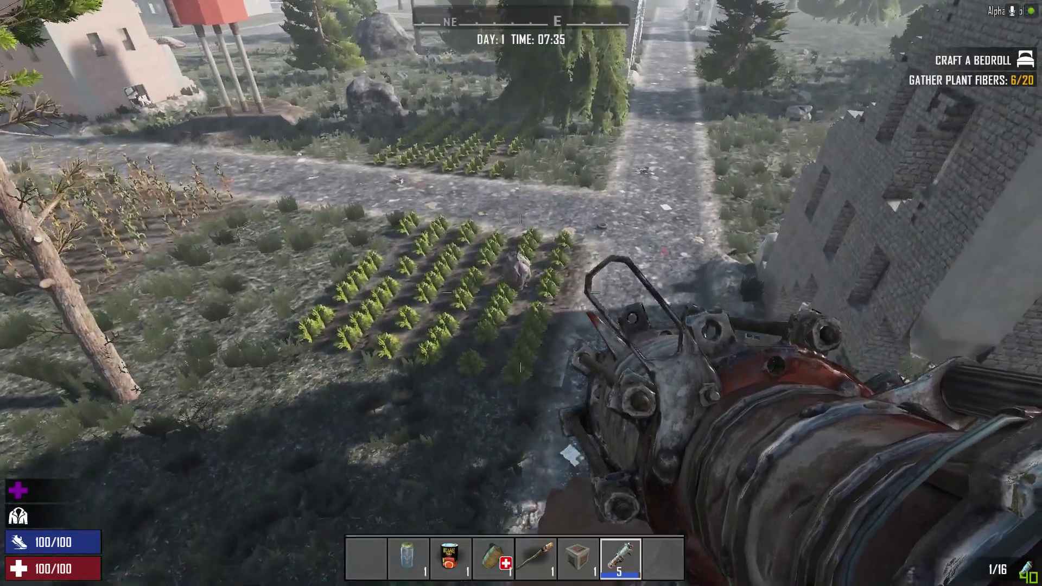
click(521, 293)
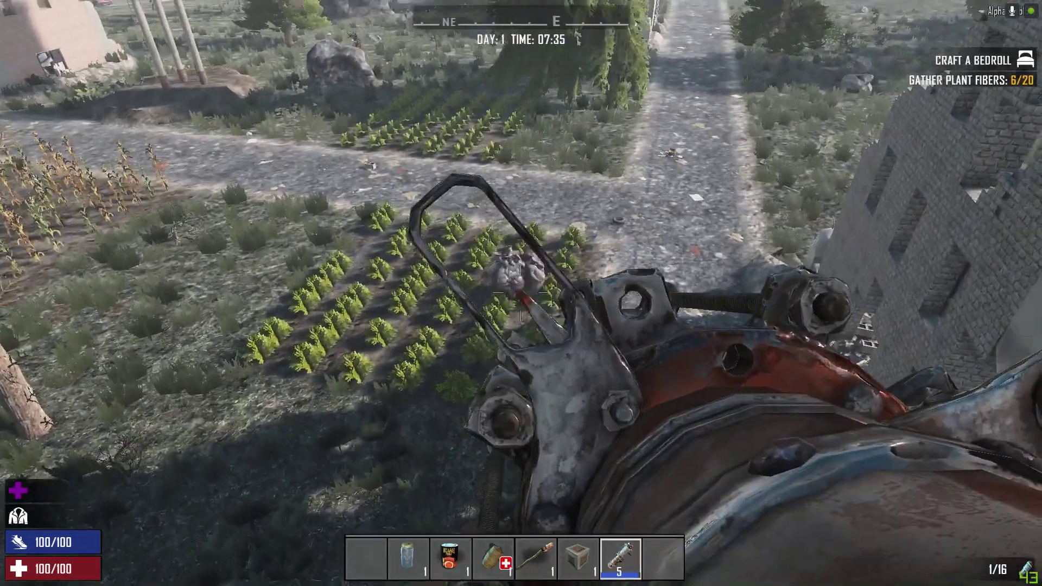
click(521, 293)
key(r)
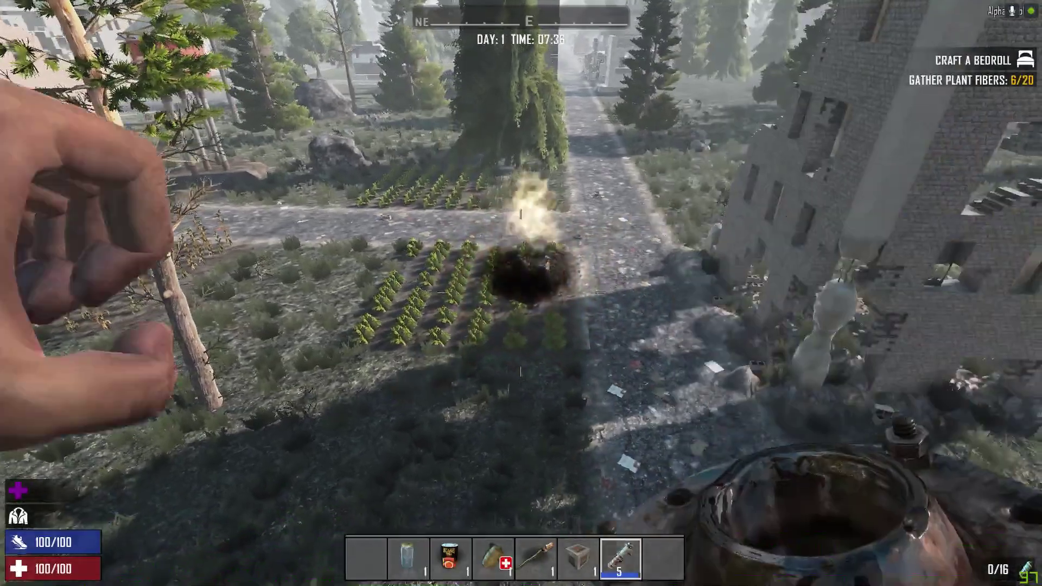